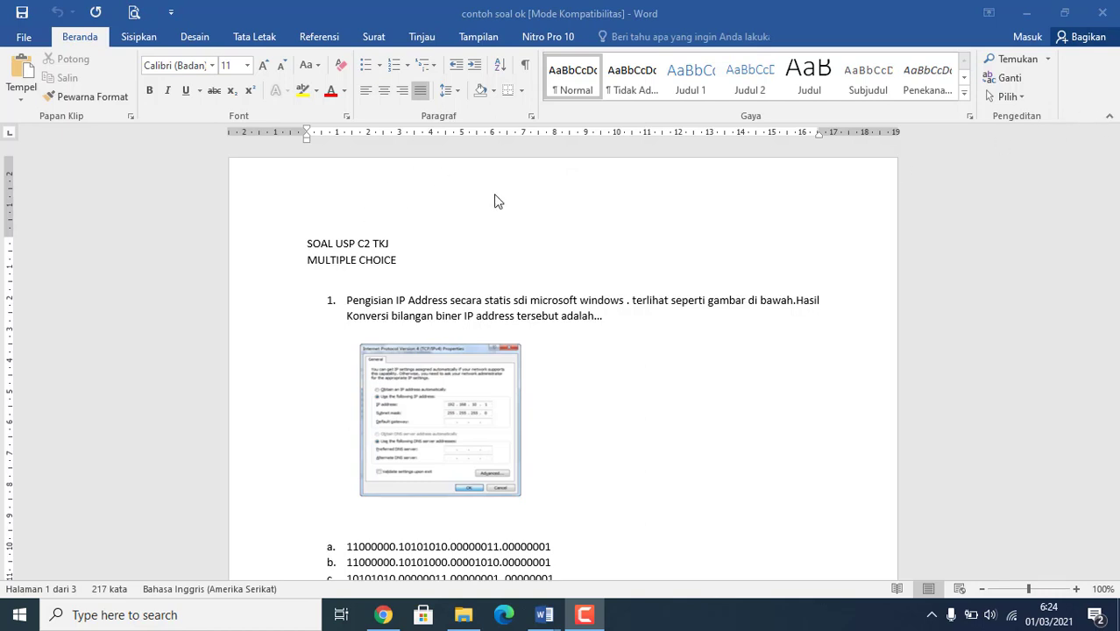
Review the start of the sample question document, highlighting the heading lines "SOAL USP C2 TKJ" and "MULTIPLE CHOICE"
scroll(537, 279, "down", 1)
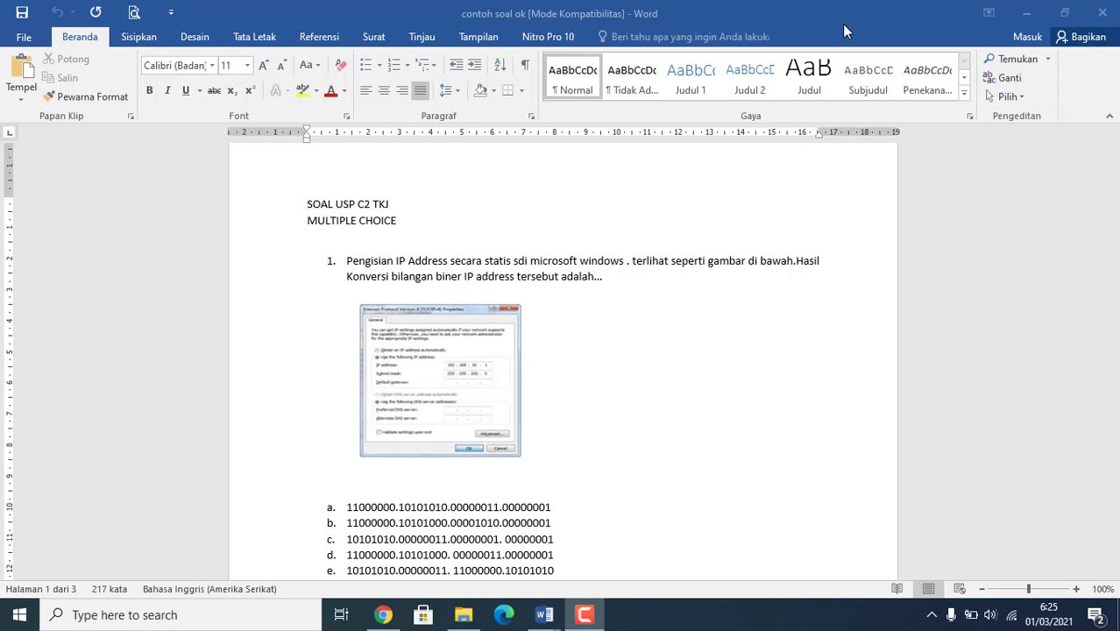
scroll(838, 238, "down", 2)
scroll(848, 231, "up", 1)
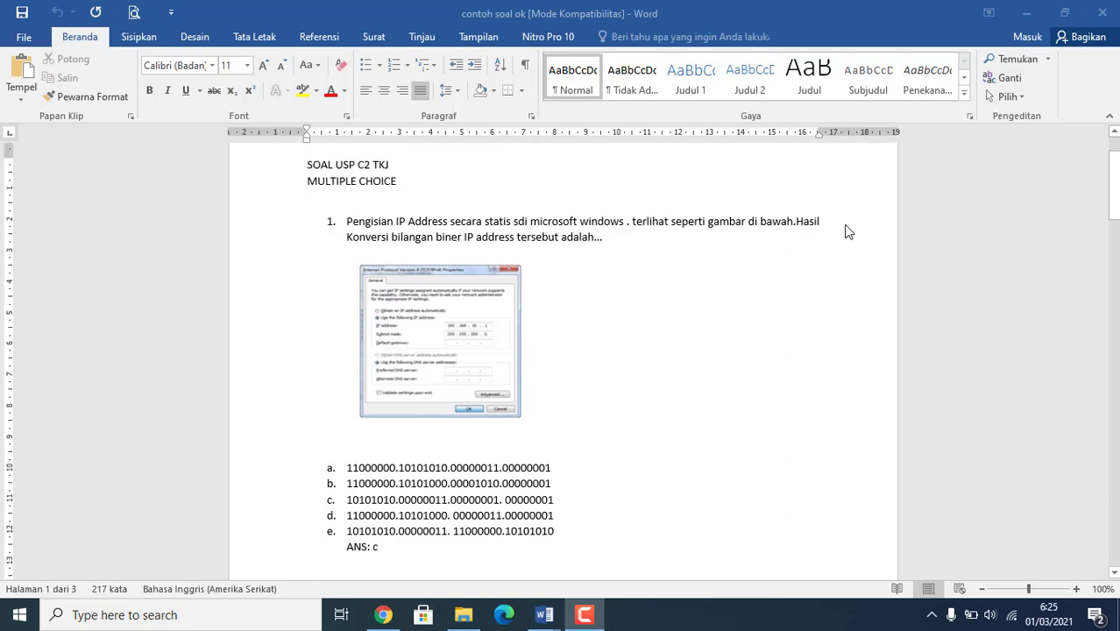
scroll(838, 247, "down", 1)
left_click_drag(1116, 197, 1113, 165)
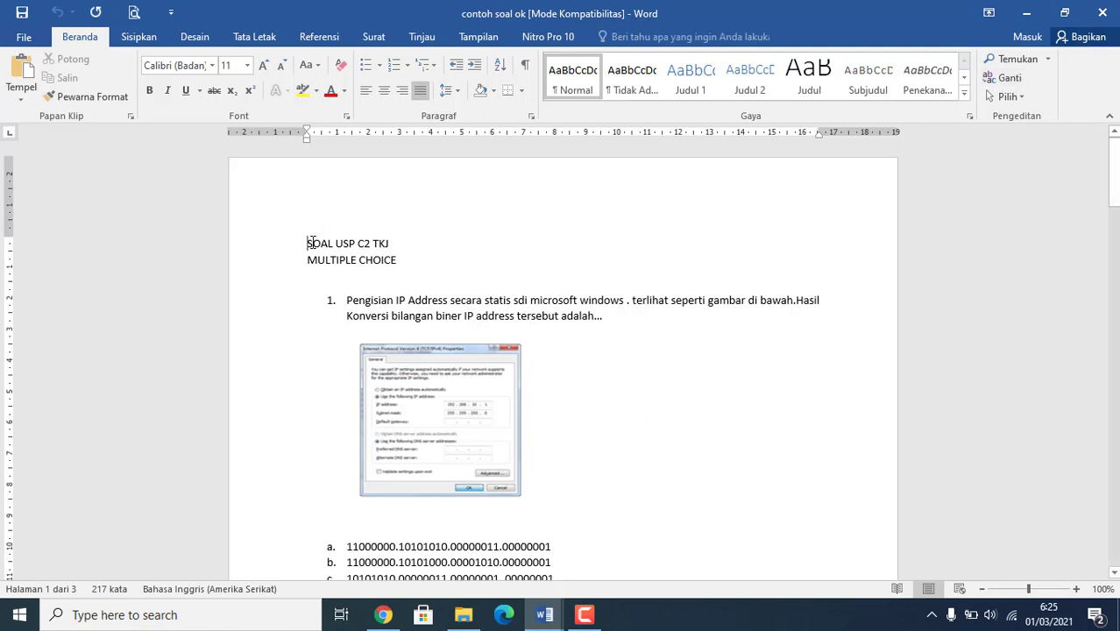
left_click_drag(309, 243, 405, 249)
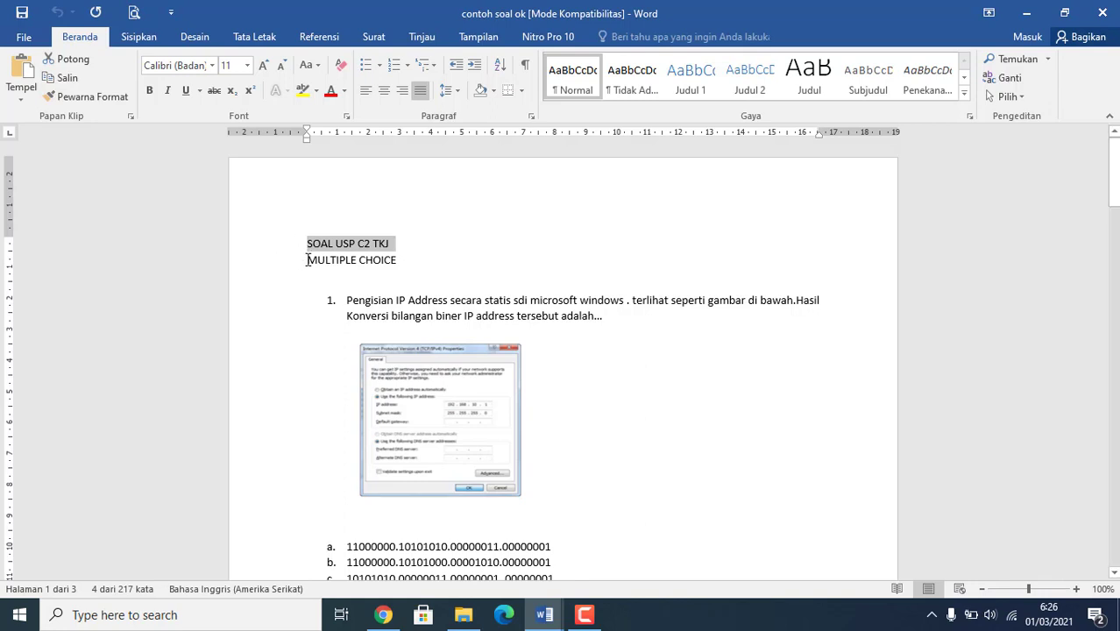
left_click_drag(310, 260, 397, 255)
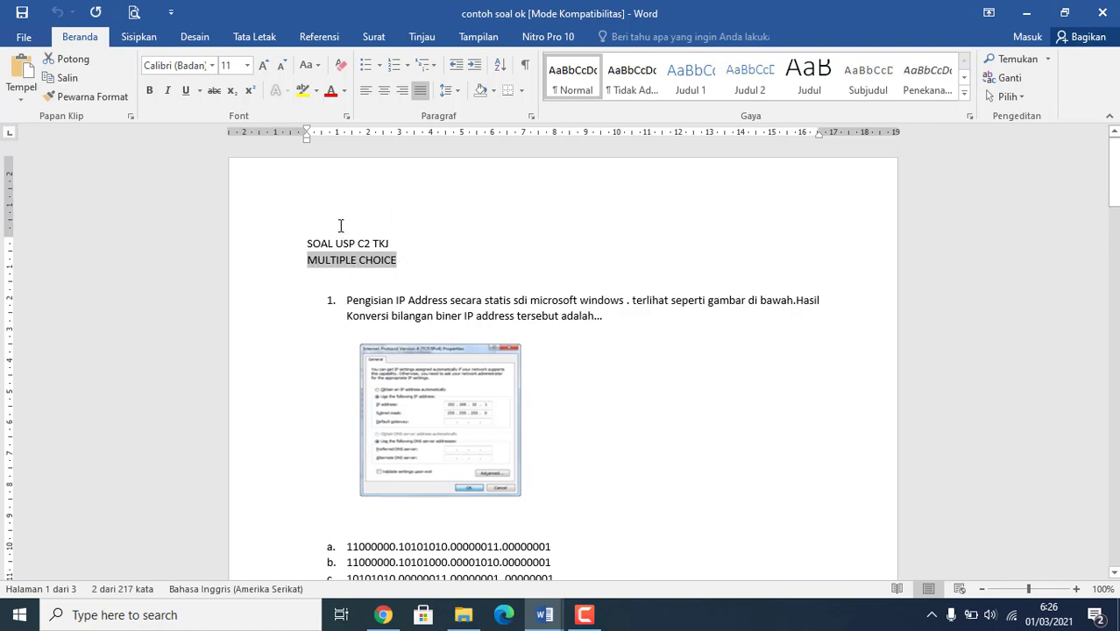
left_click(309, 240)
left_click_drag(306, 240, 394, 249)
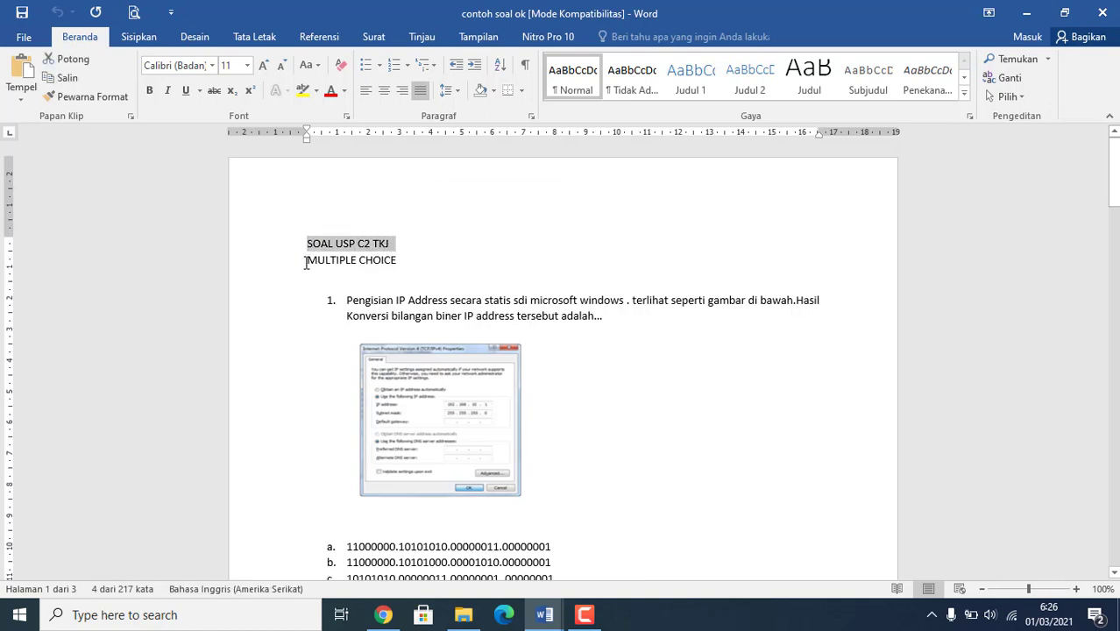
left_click_drag(307, 260, 399, 260)
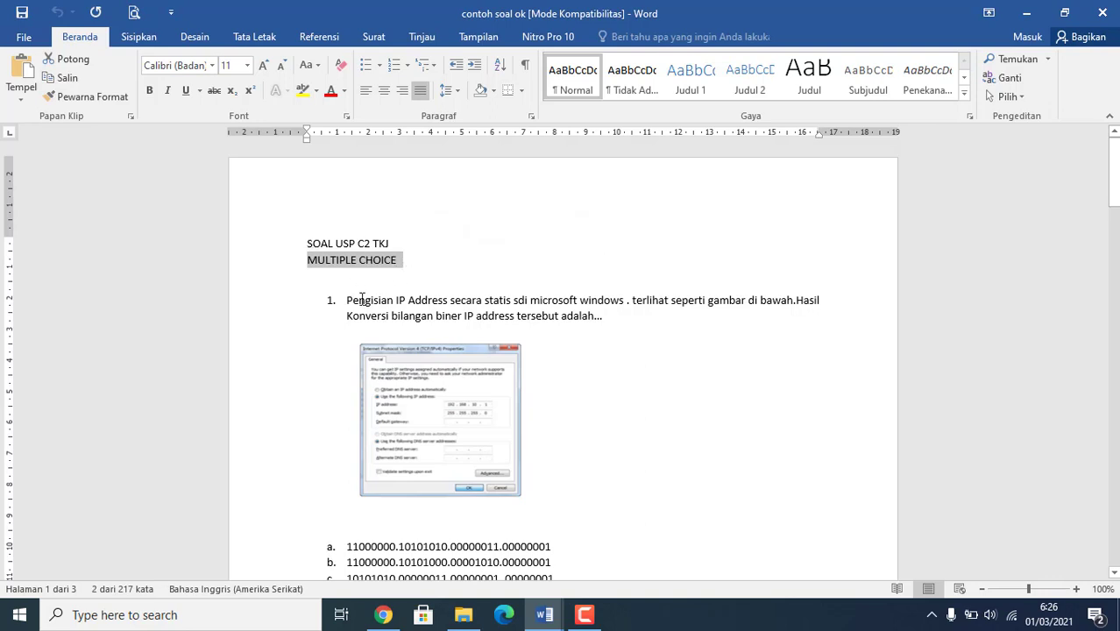
Highlight the text of question 1 and inspect the numbering formats available for it
left_click_drag(1115, 154, 1115, 161)
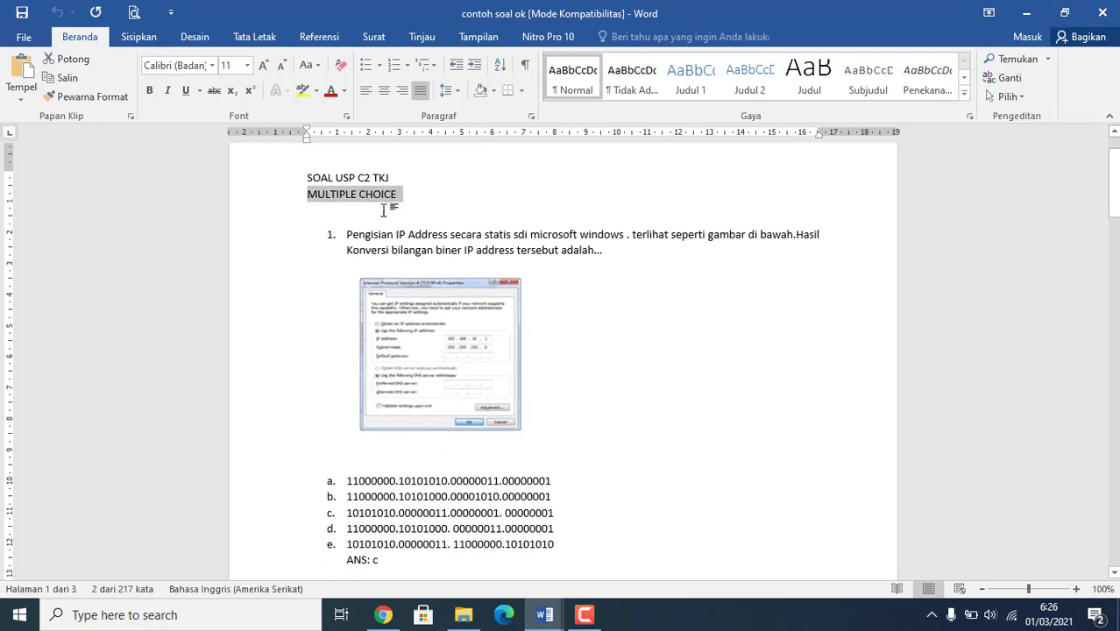
left_click(308, 178)
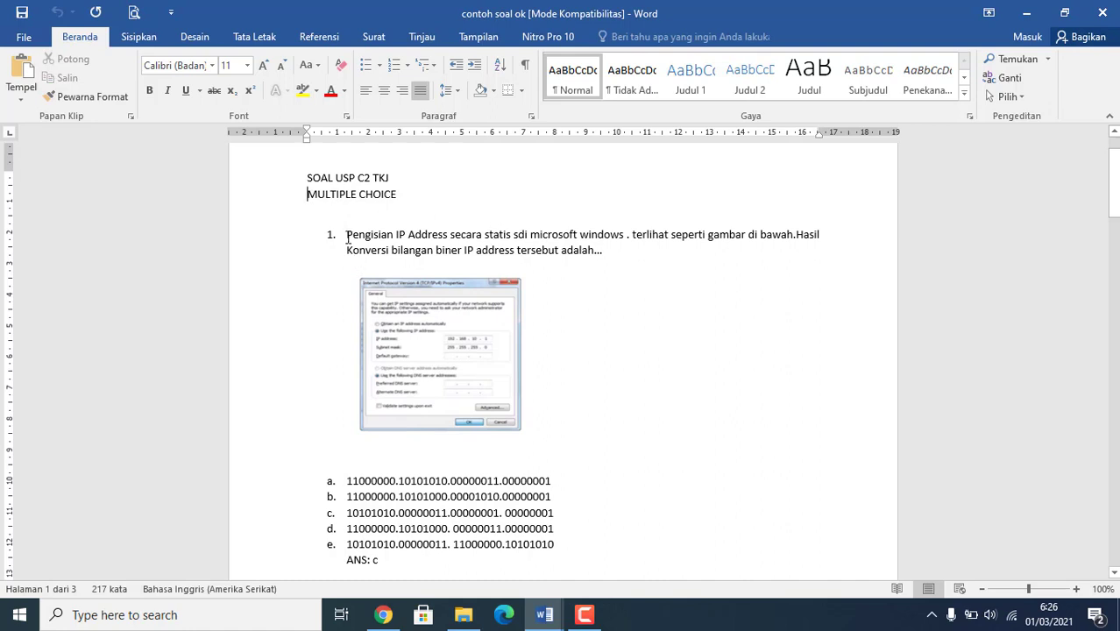
left_click_drag(360, 242, 624, 251)
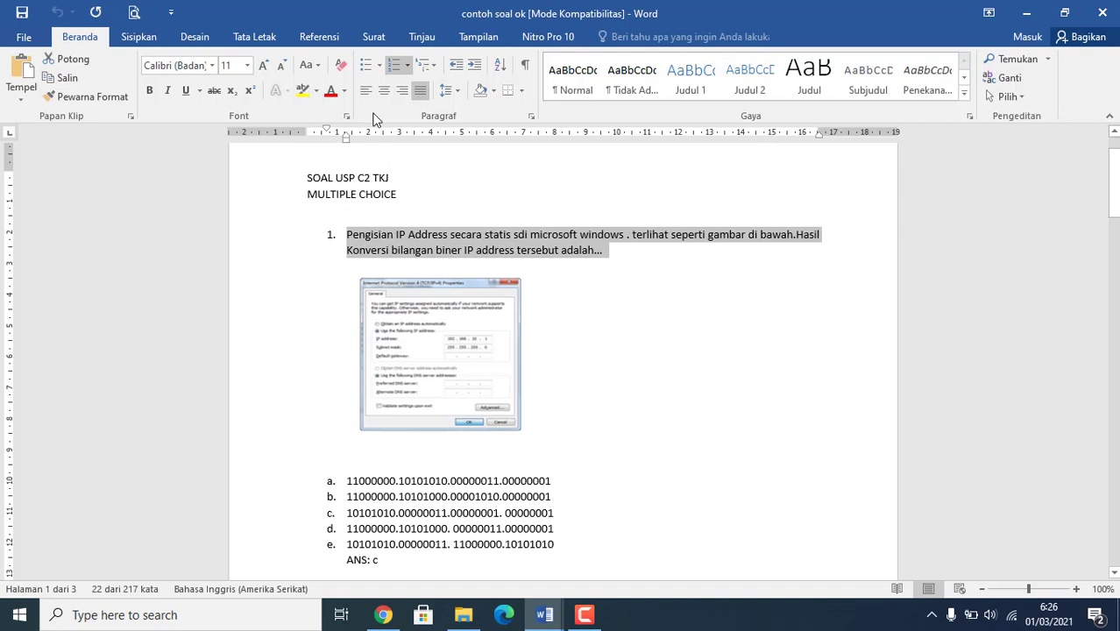
left_click(408, 67)
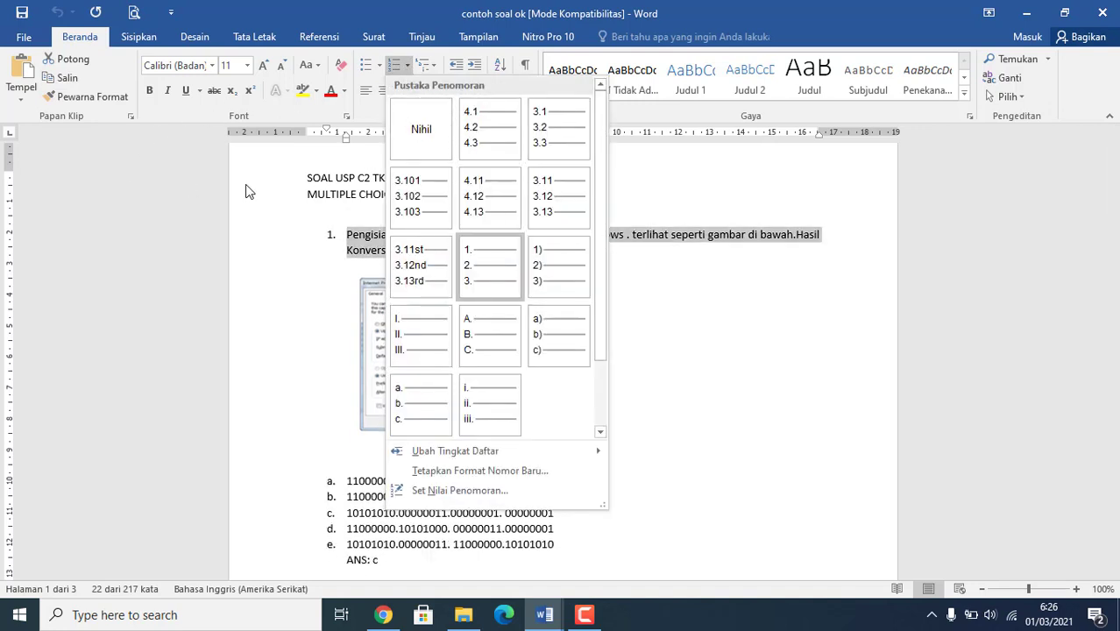
left_click(271, 225)
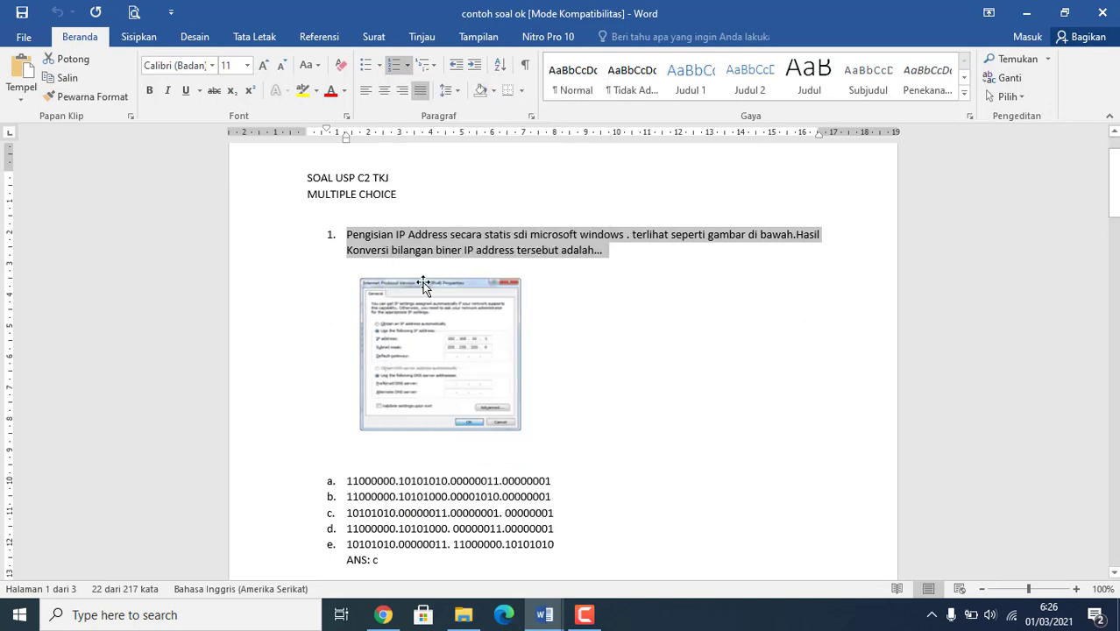
Select the picture below question 1 and check its text wrapping options
left_click(443, 311)
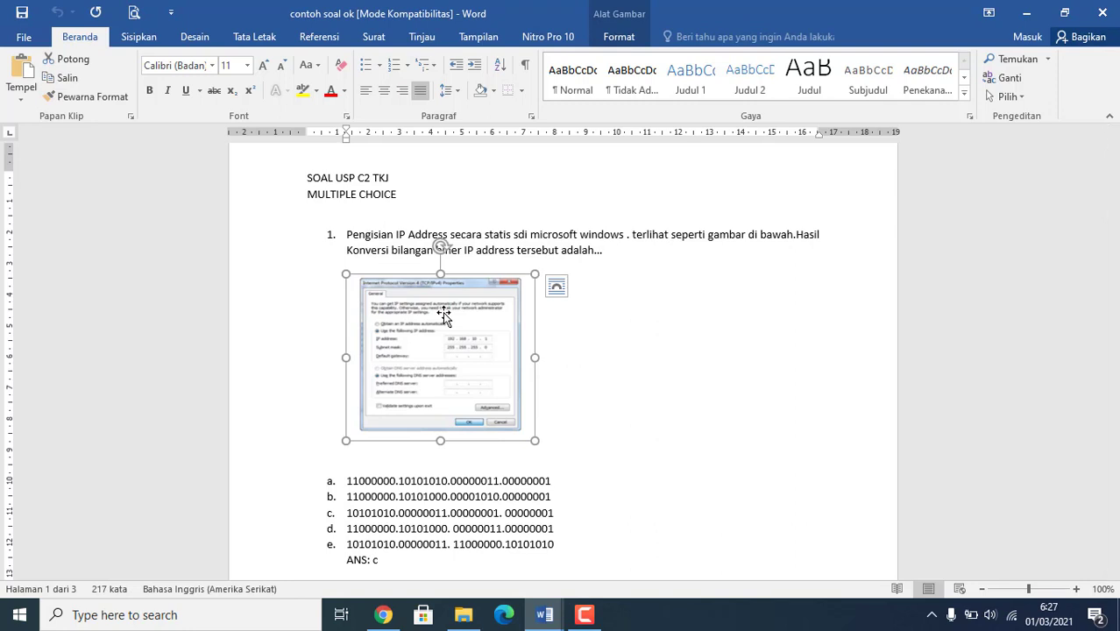
left_click(618, 38)
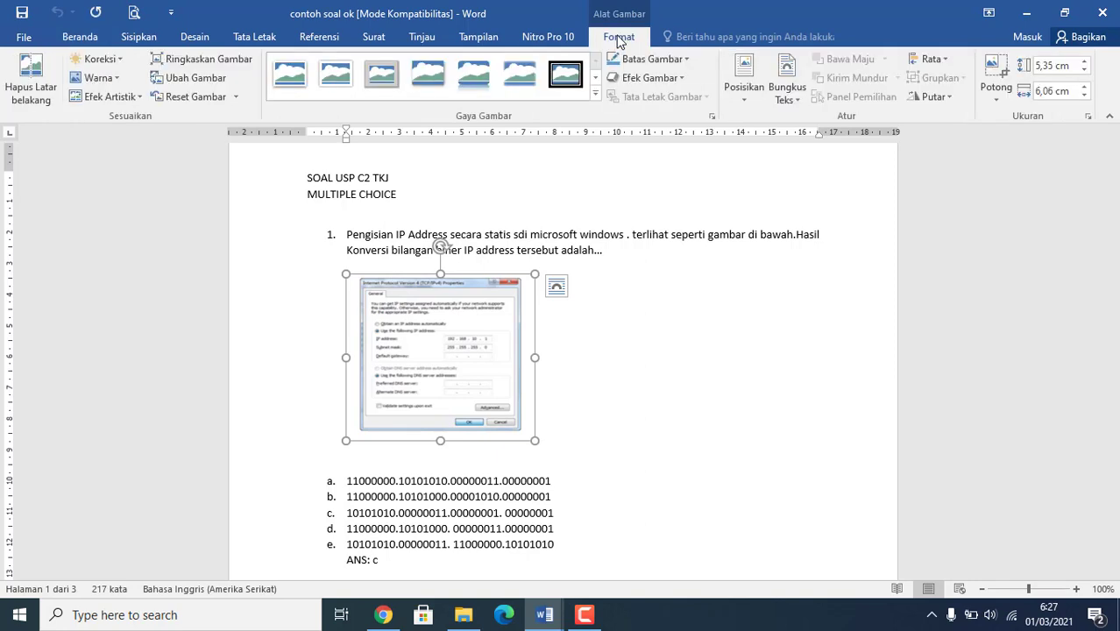
left_click(784, 100)
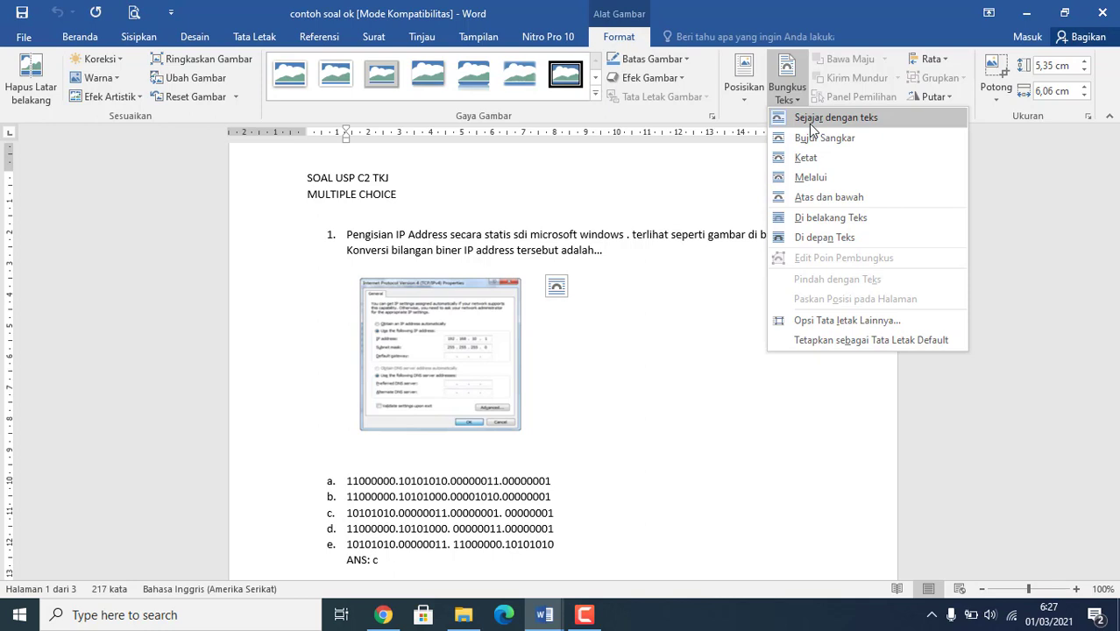
left_click(655, 296)
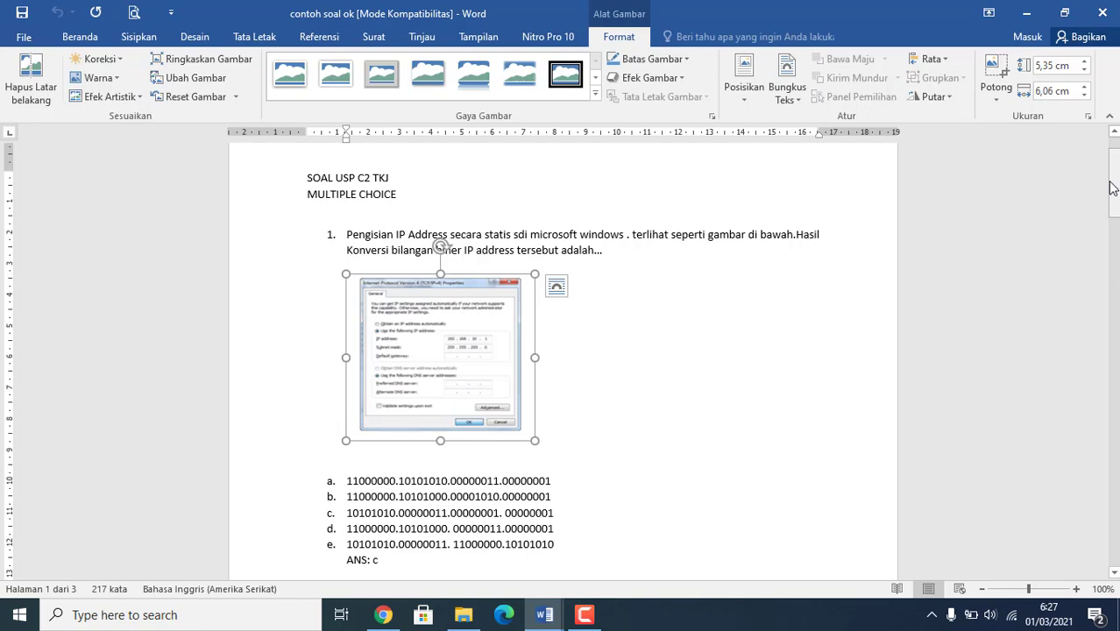
Examine the lettered answer options a to e of question 1
mouse_move(1115, 201)
left_mouse_down()
mouse_move(1113, 247)
mouse_move(1115, 218)
left_mouse_up()
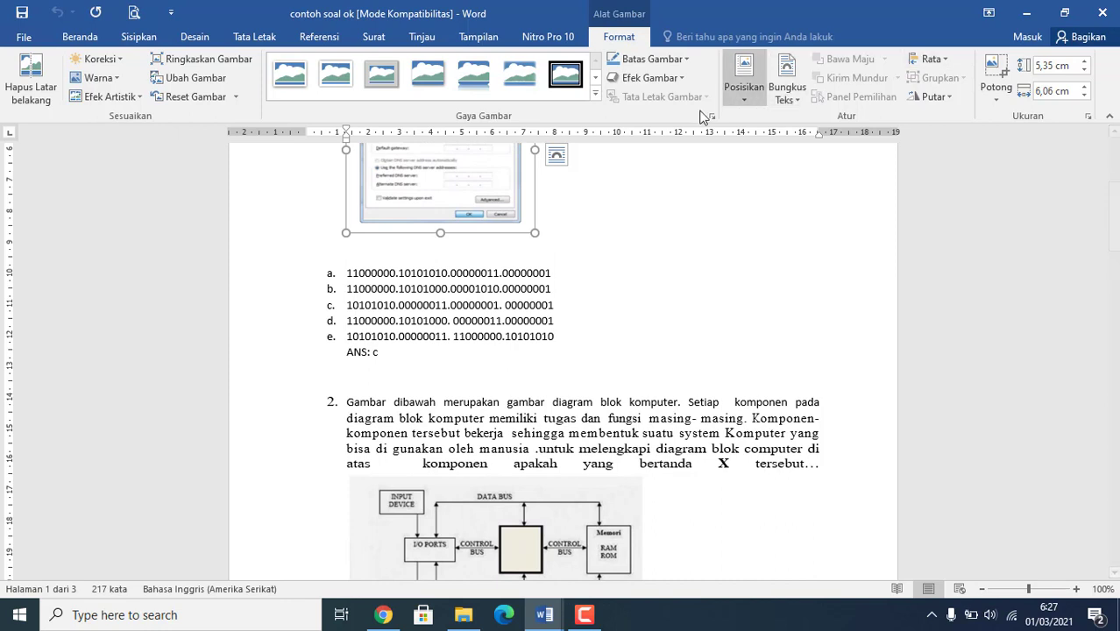
left_click(347, 273)
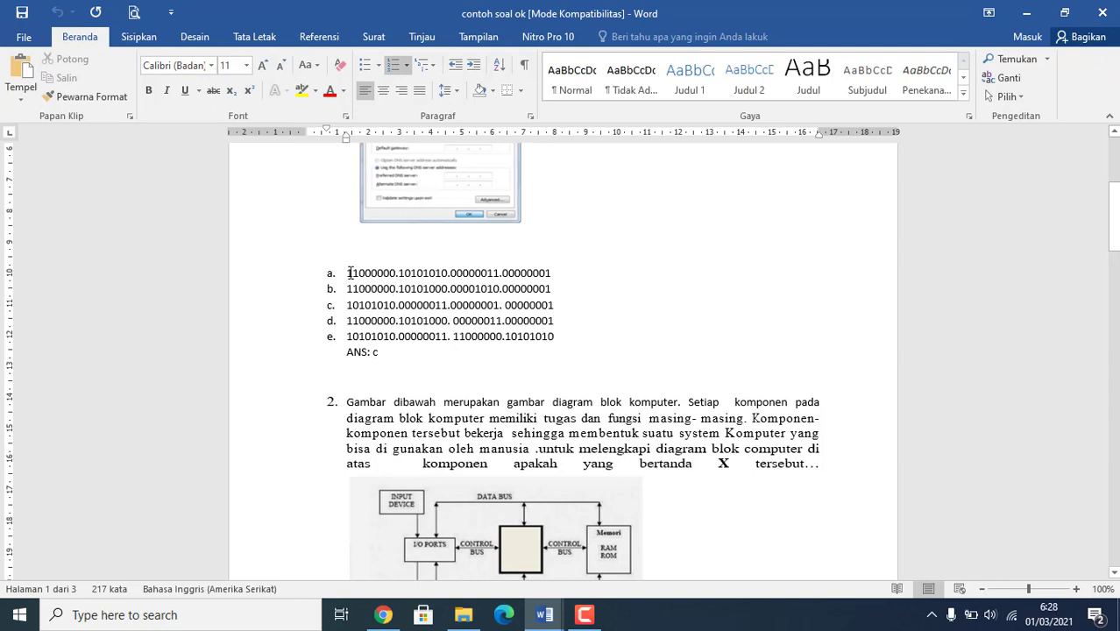
left_click(343, 274)
key("Down")
key("Down")
key("End")
mouse_move(1113, 201)
left_mouse_down()
mouse_move(1113, 172)
mouse_move(1113, 194)
left_mouse_up()
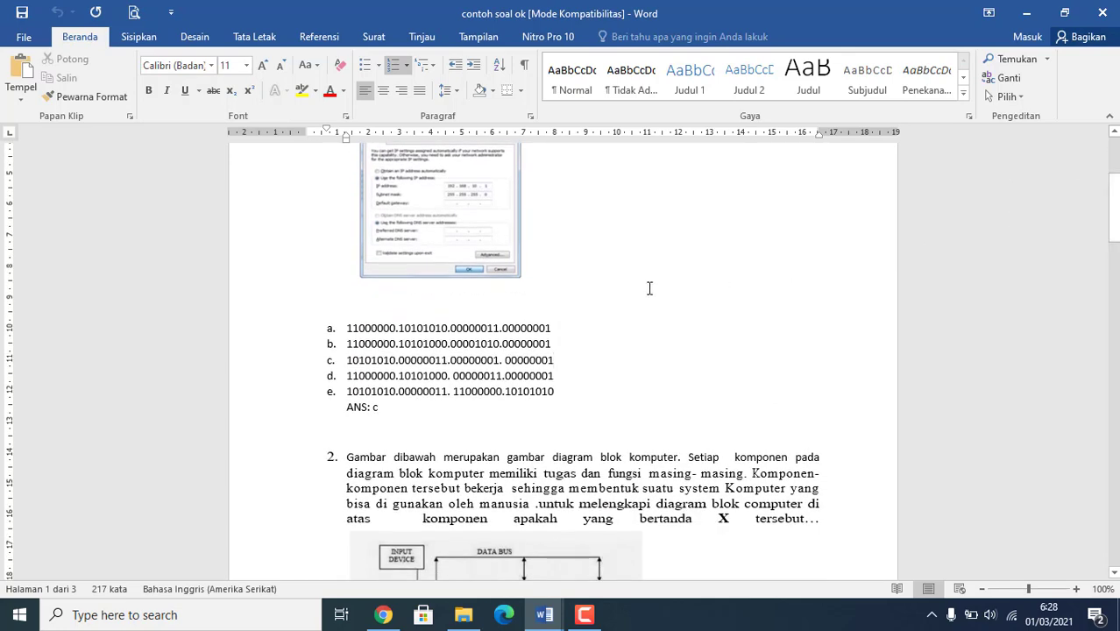
Examine the answer key line "ANS: c" below question 1's options, highlighting the line and its answer letter
left_click_drag(346, 408, 386, 409)
left_click(353, 416)
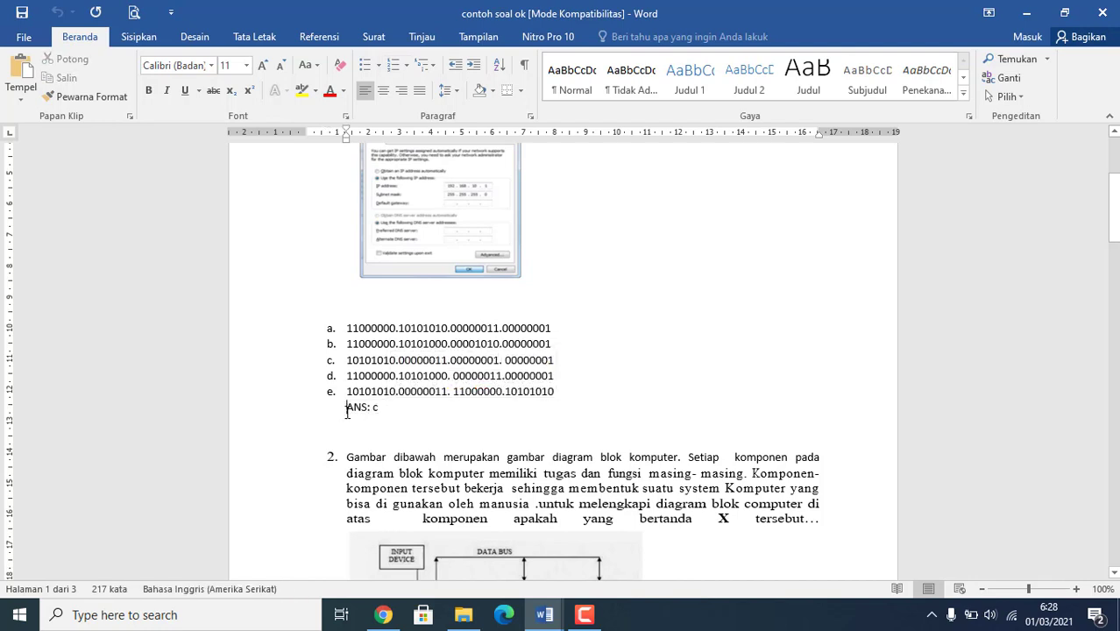
triple_click(392, 418)
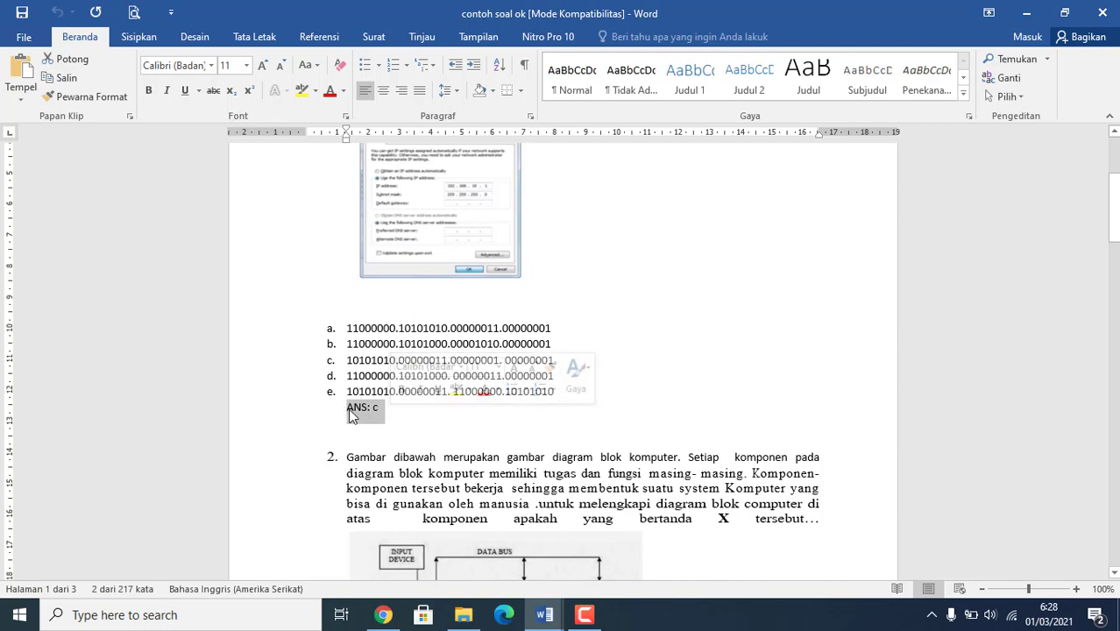
left_click(367, 412)
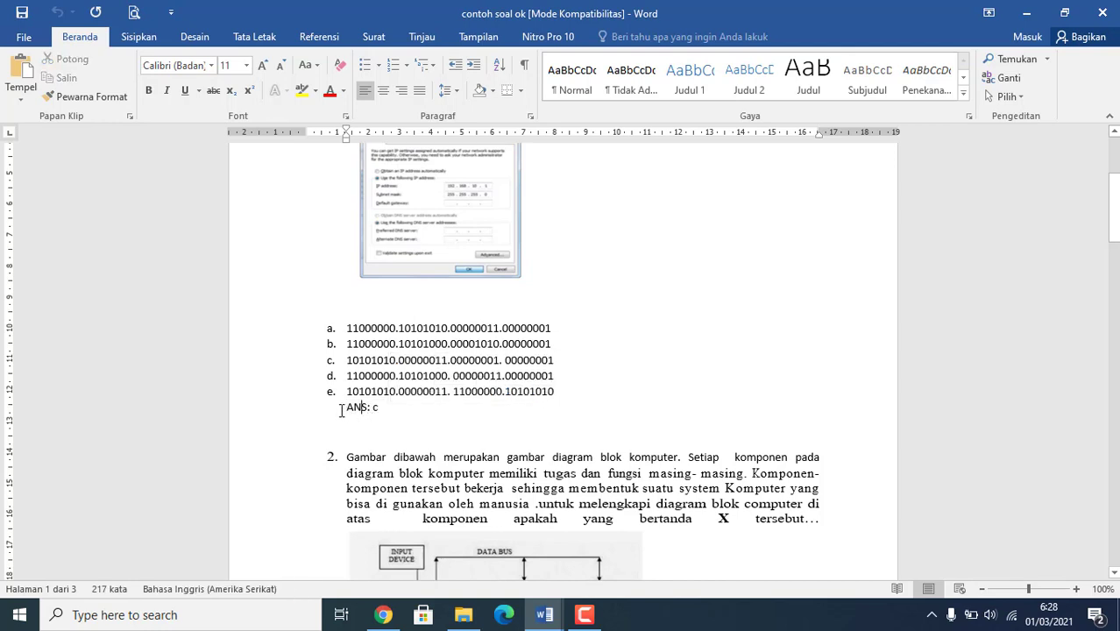
double_click(374, 408)
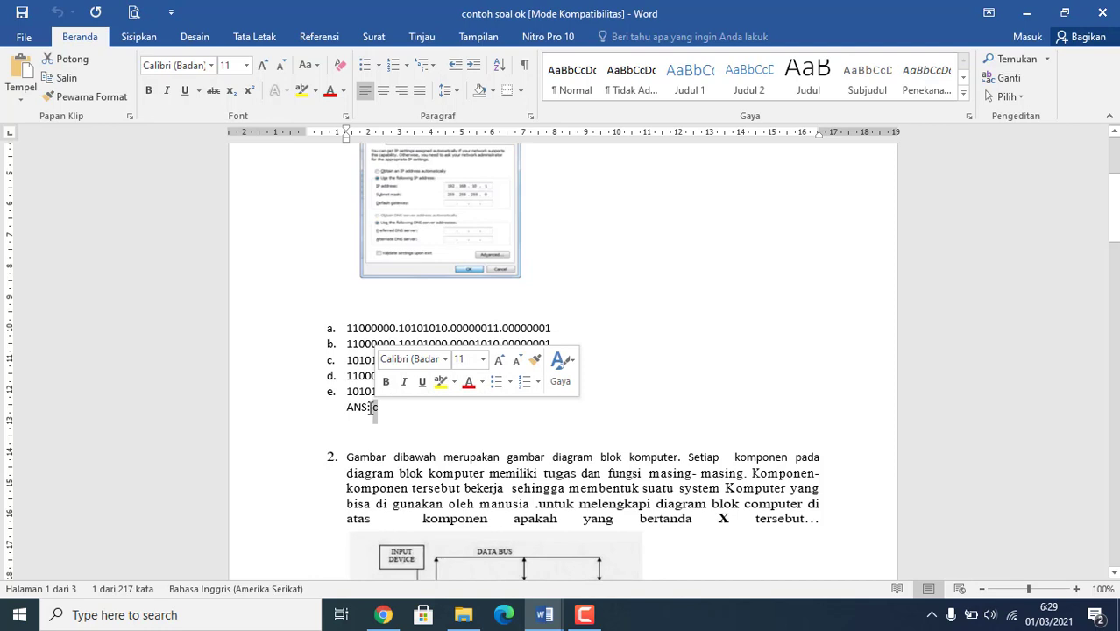
left_click(377, 409)
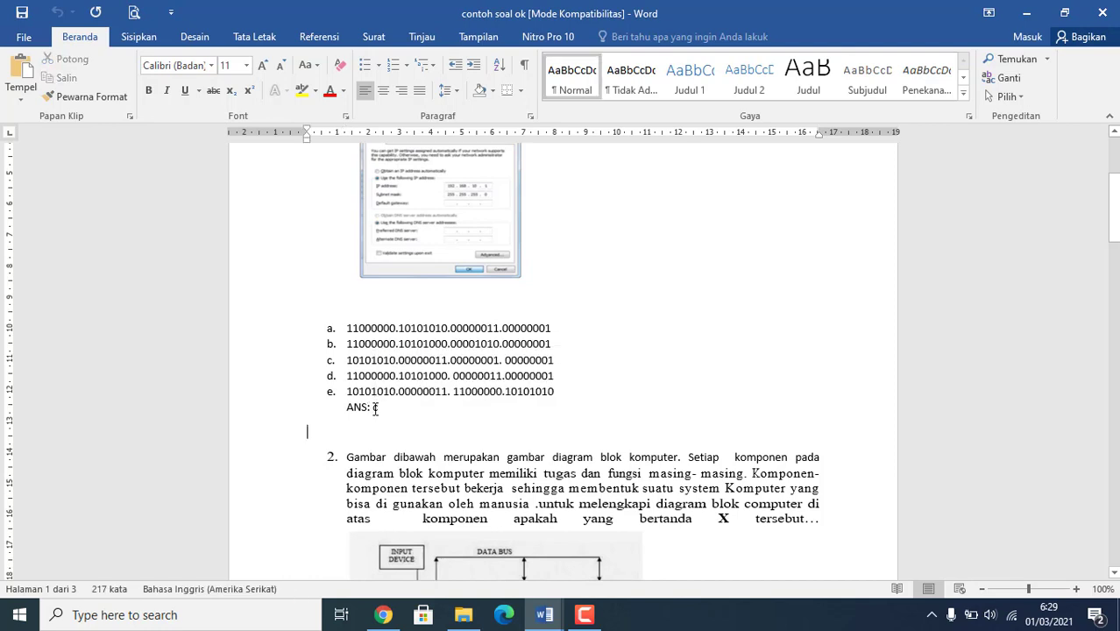
key("BackSpace")
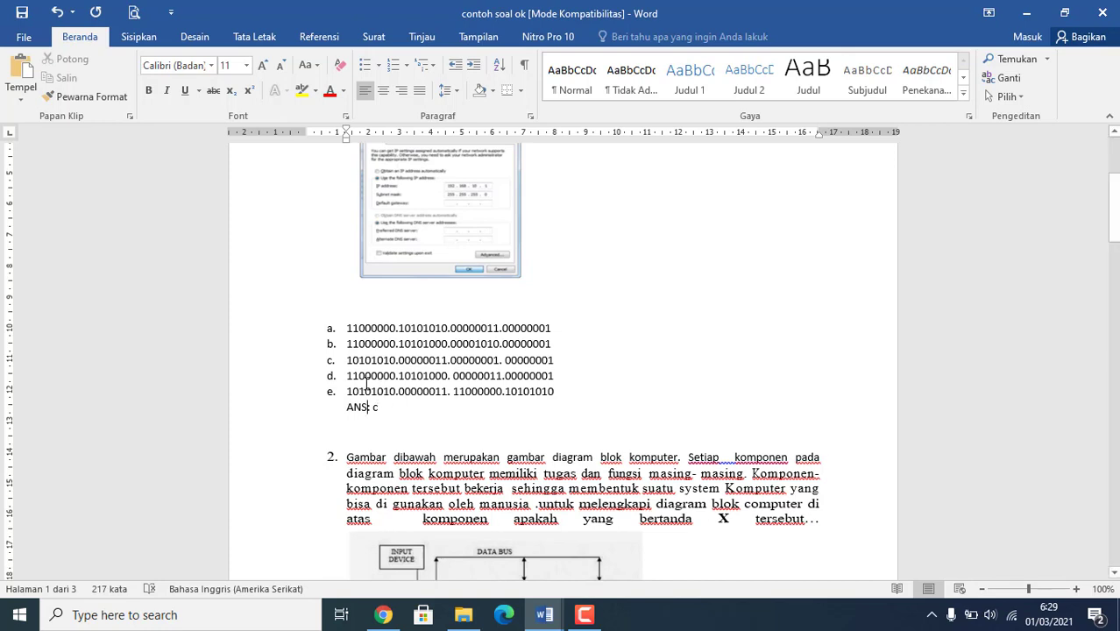
double_click(375, 408)
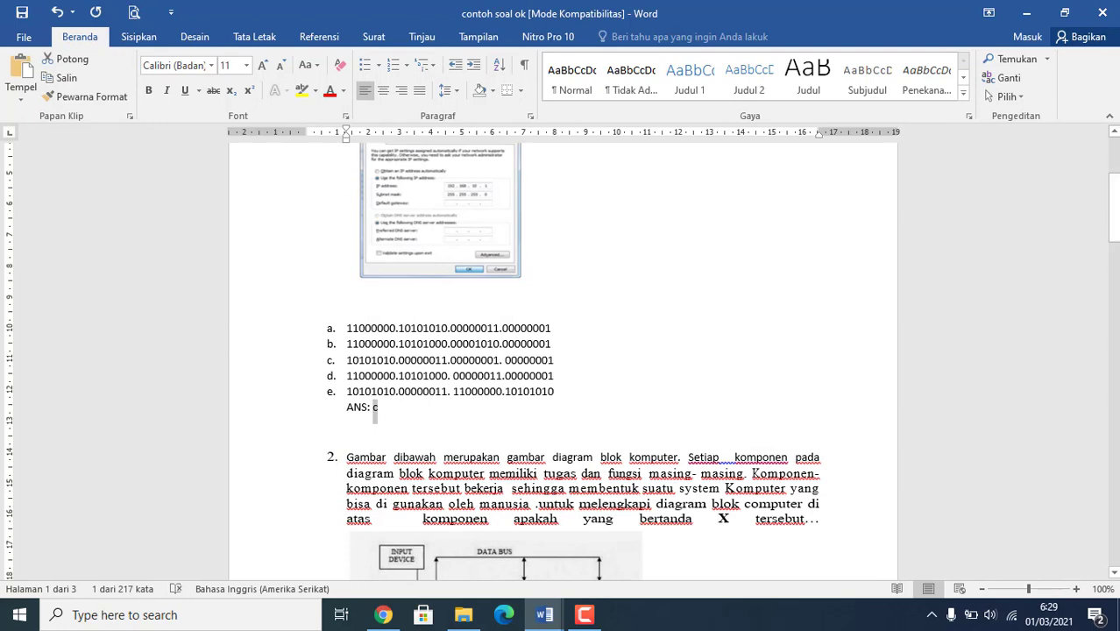
Look over question 2 and its block diagram, then highlight the two heading lines above question 1 again
left_click_drag(1115, 223, 1115, 270)
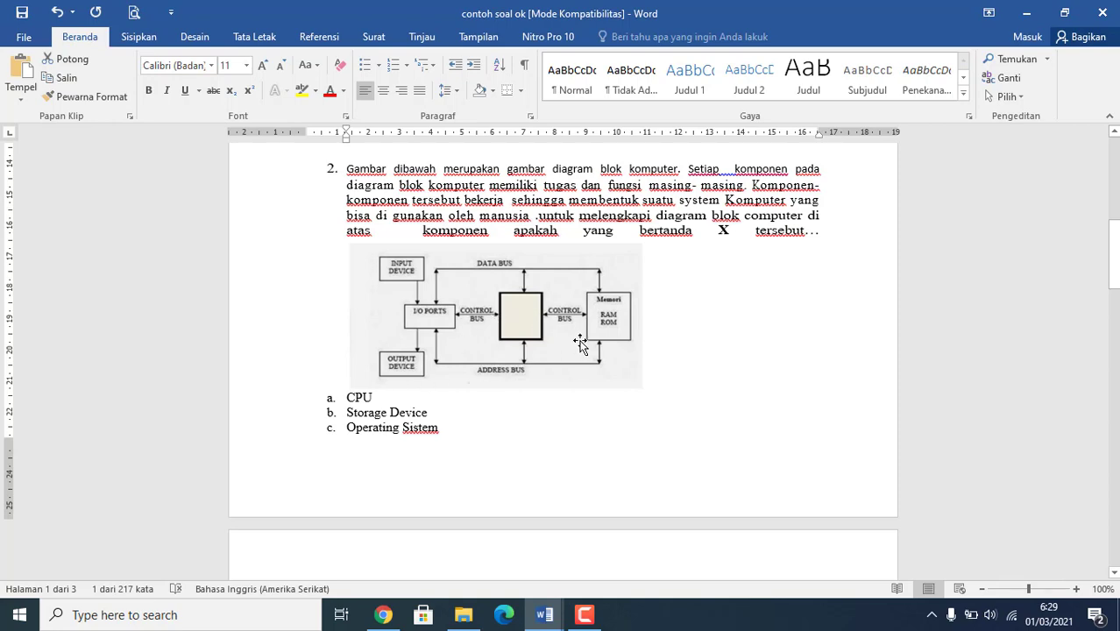
left_click_drag(1113, 254, 1083, 149)
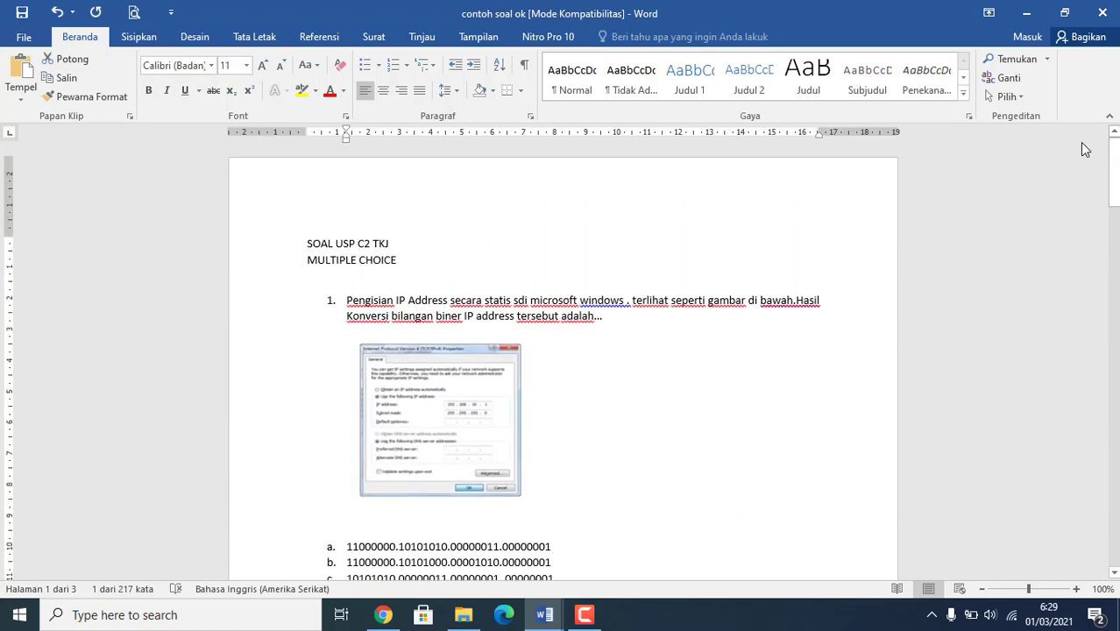
left_click(307, 243)
left_click_drag(334, 244, 393, 243)
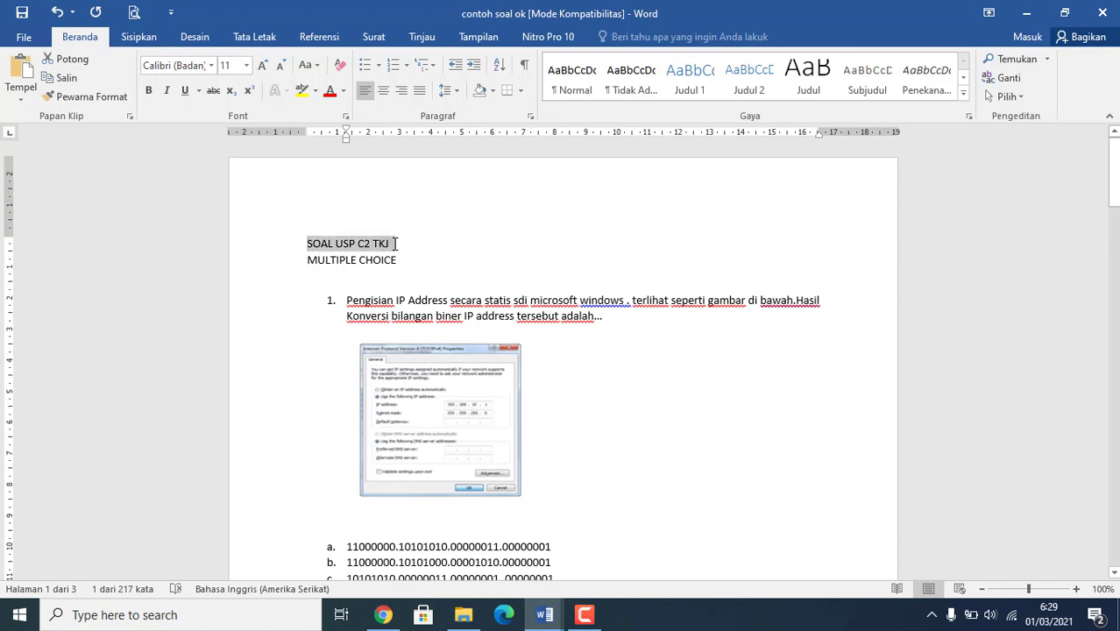
left_click_drag(306, 259, 401, 263)
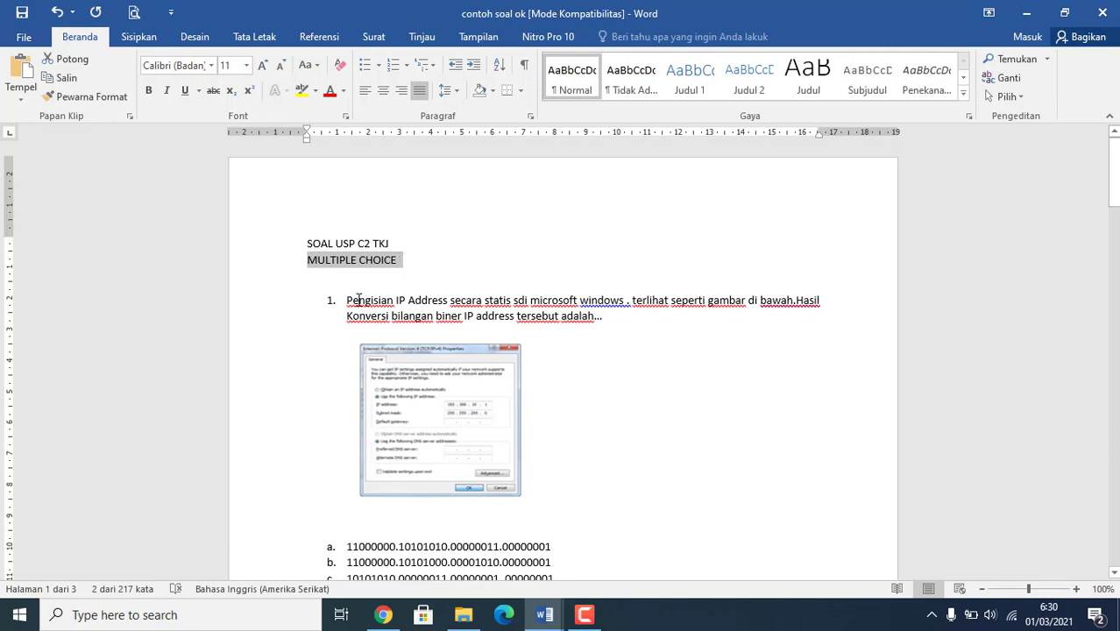
Highlight question 1's text again, then recheck the text wrapping options of its picture
left_click_drag(376, 303, 607, 325)
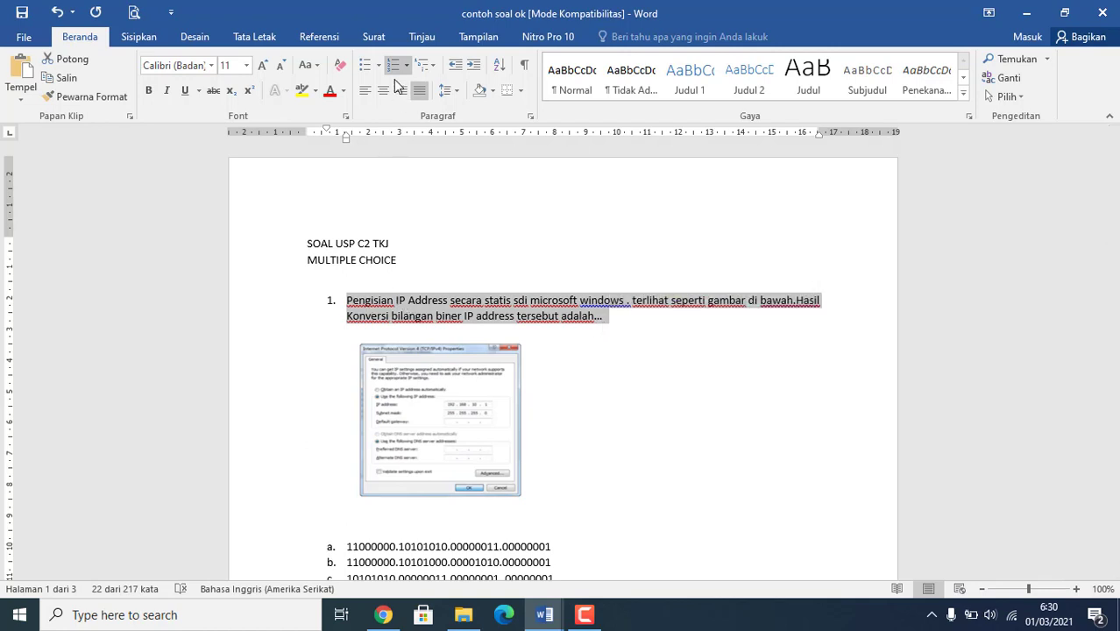
left_click(425, 383)
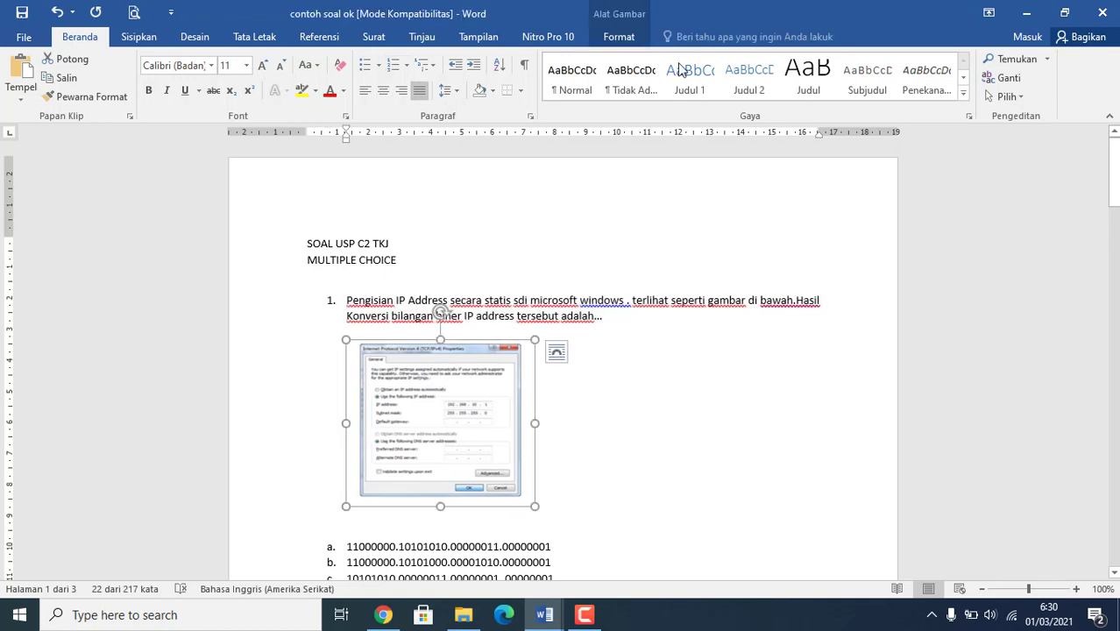
left_click(618, 37)
left_click(789, 92)
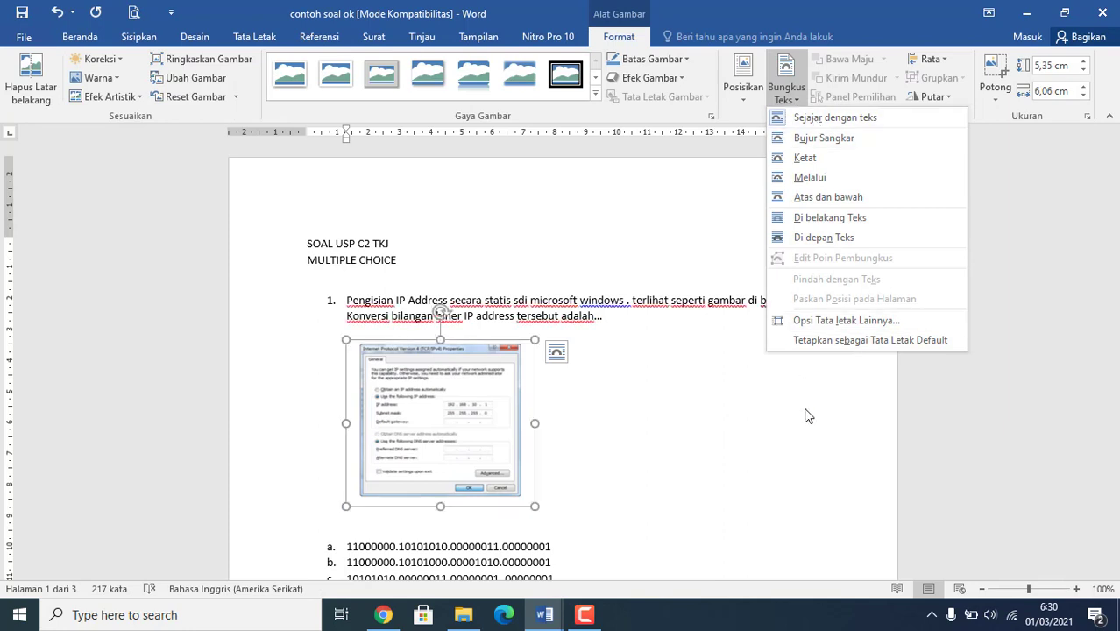
left_click(828, 198)
Highlight question 1's lettered answer options from a through the start of e
left_click_drag(1113, 179, 1113, 186)
scroll(440, 277, "down", 5)
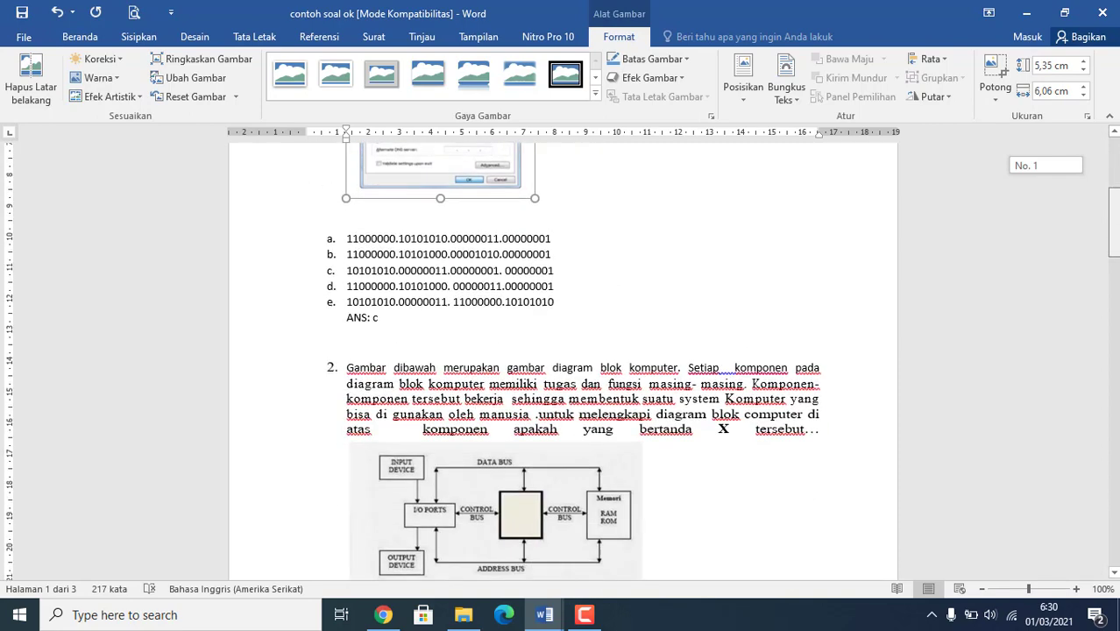
left_click_drag(348, 238, 379, 304)
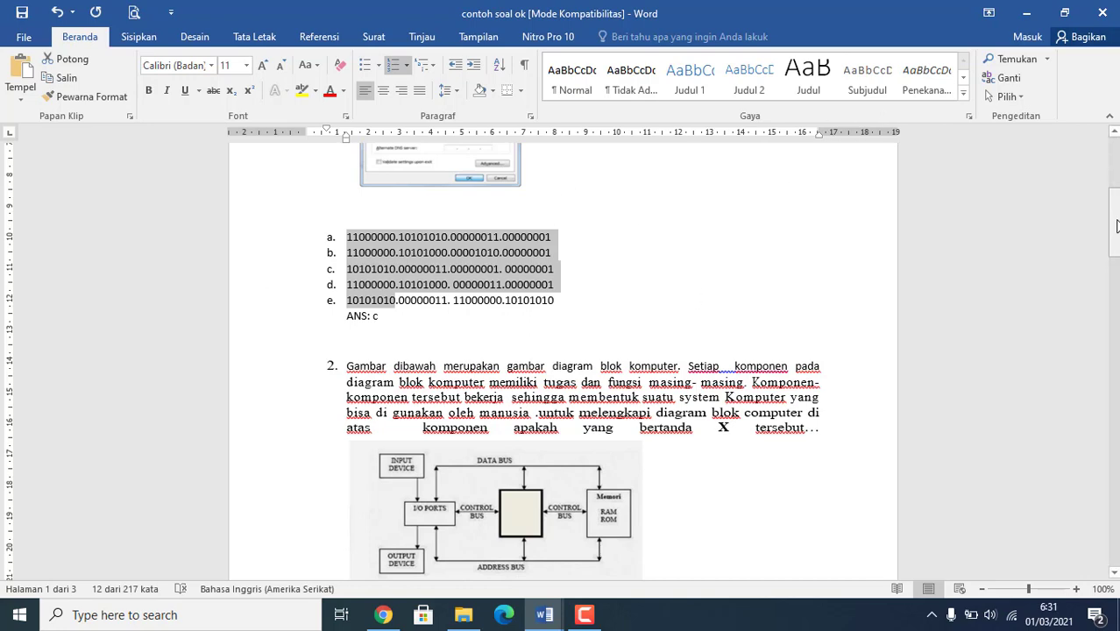
Save the exam document as "contoh soal ok" in Rich Text Format in the Penyusunan Soal folder on drive D
left_click_drag(1106, 209, 1106, 160)
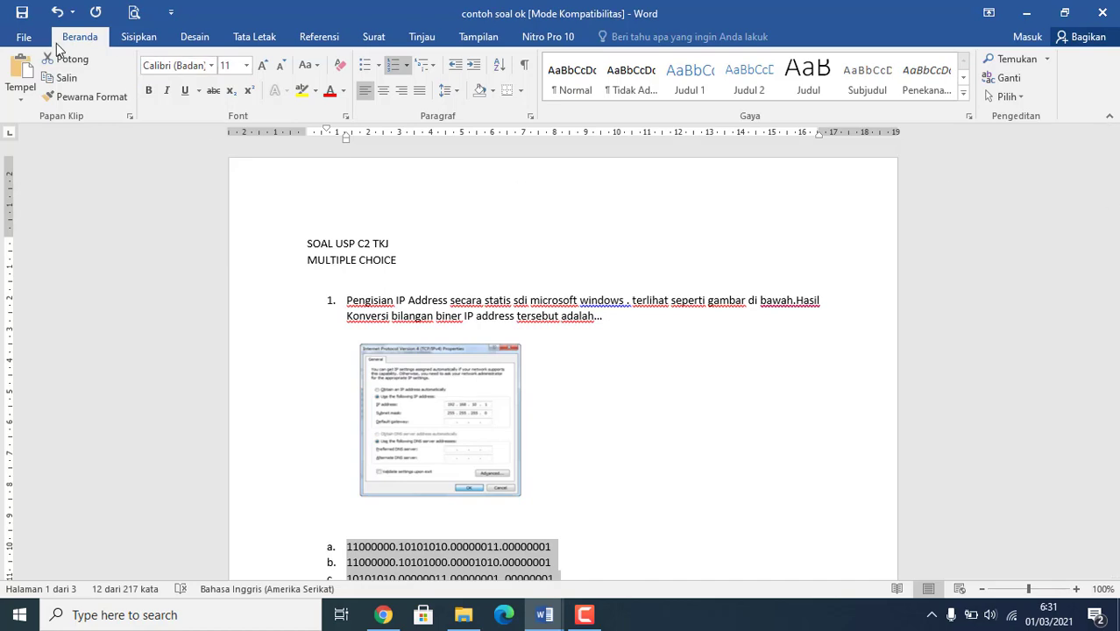
left_click(26, 38)
left_click(57, 211)
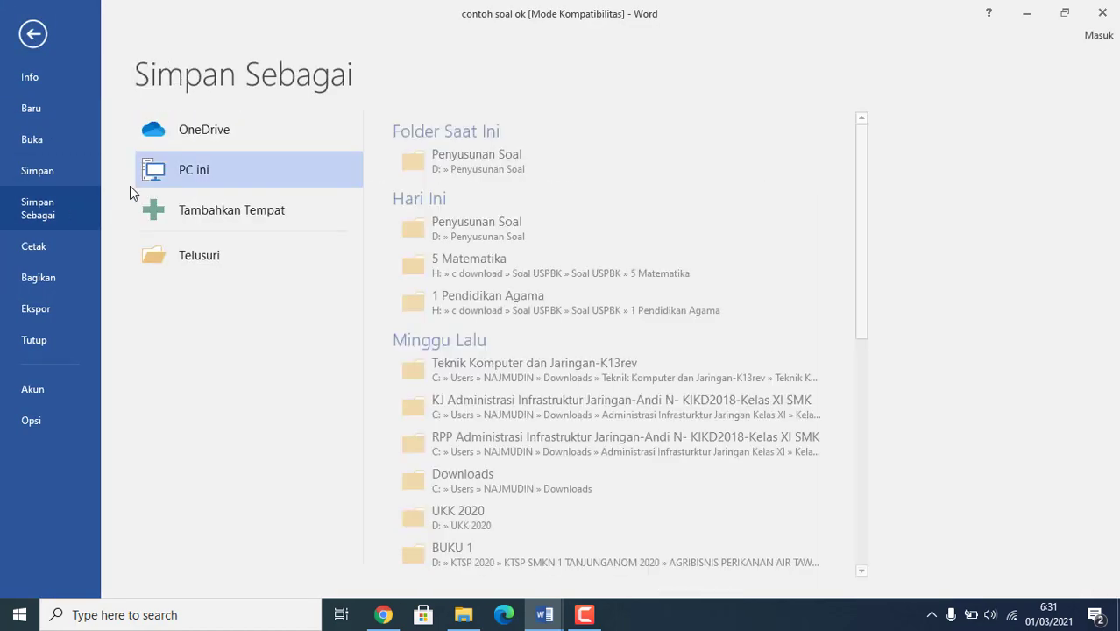
left_click(524, 161)
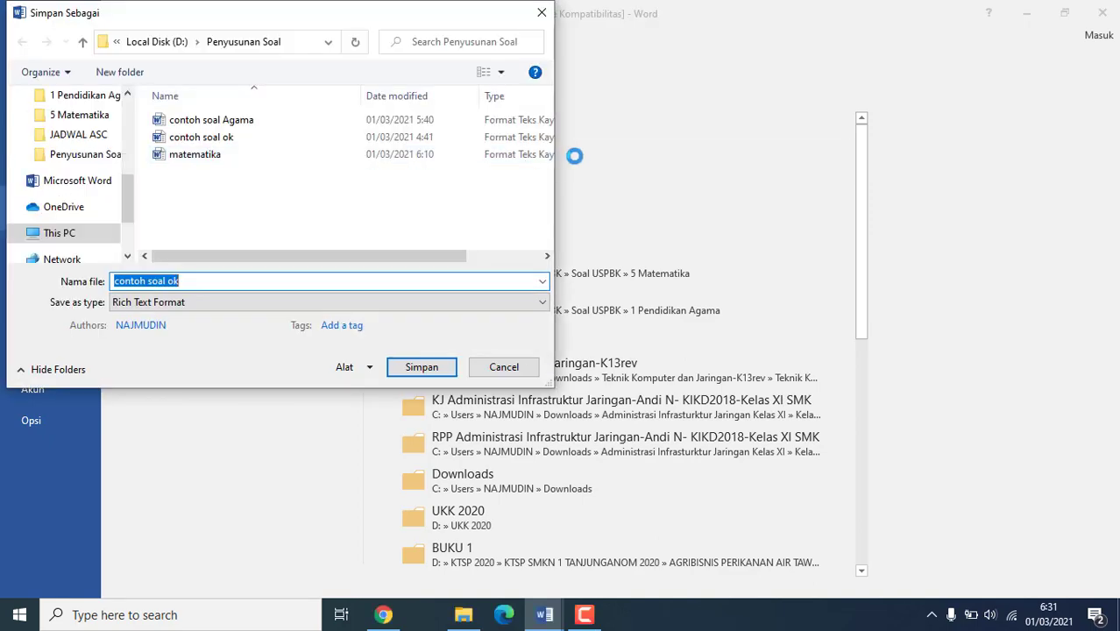
left_click(250, 305)
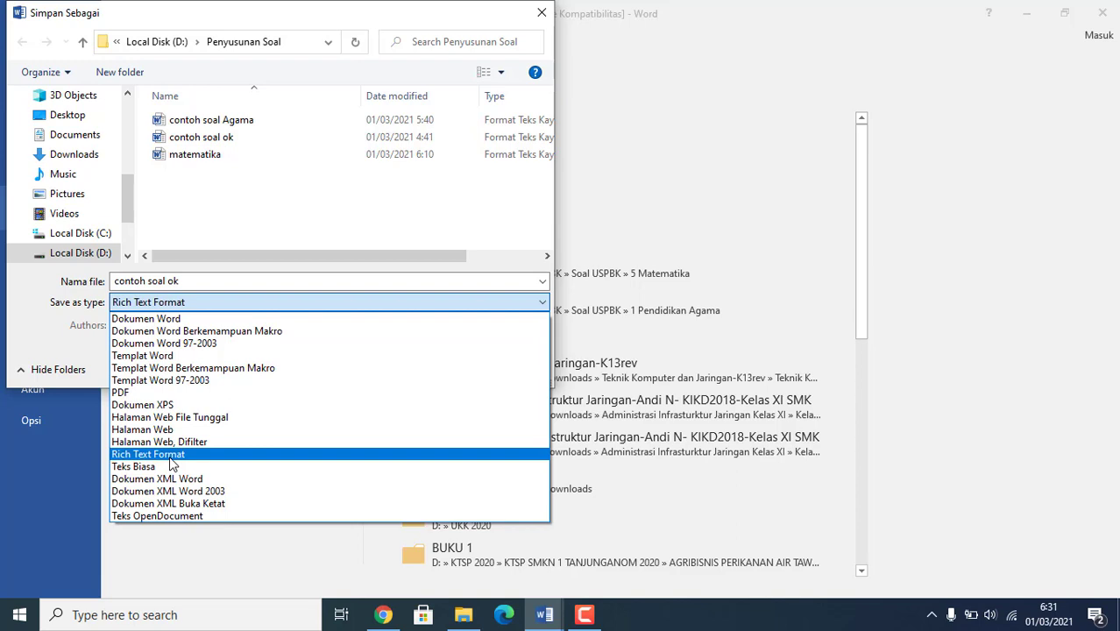
left_click(589, 216)
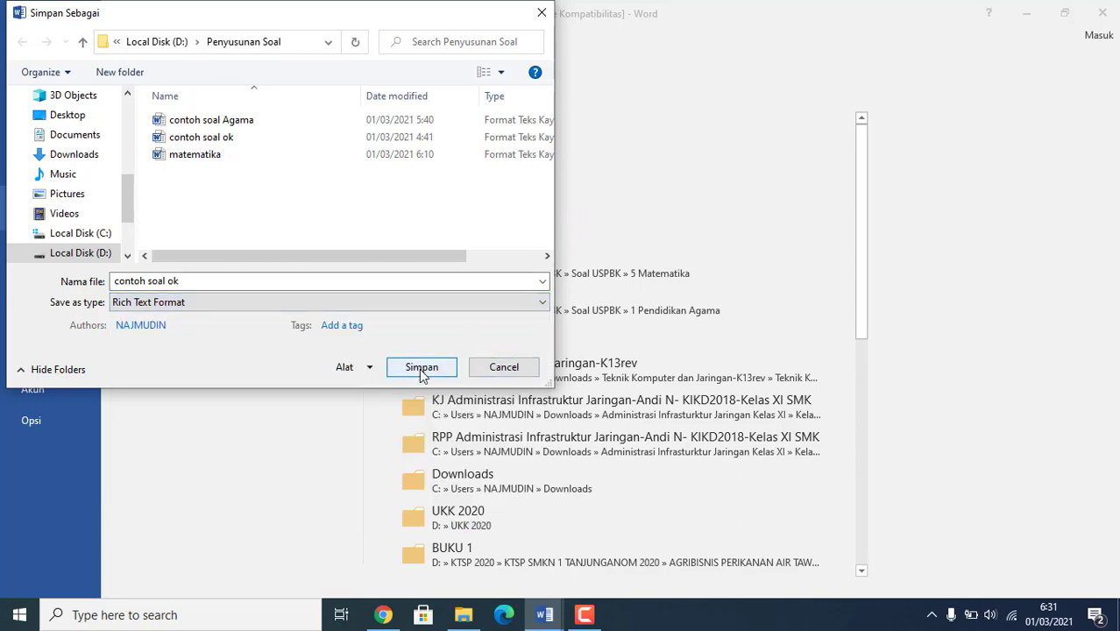
left_click(422, 369)
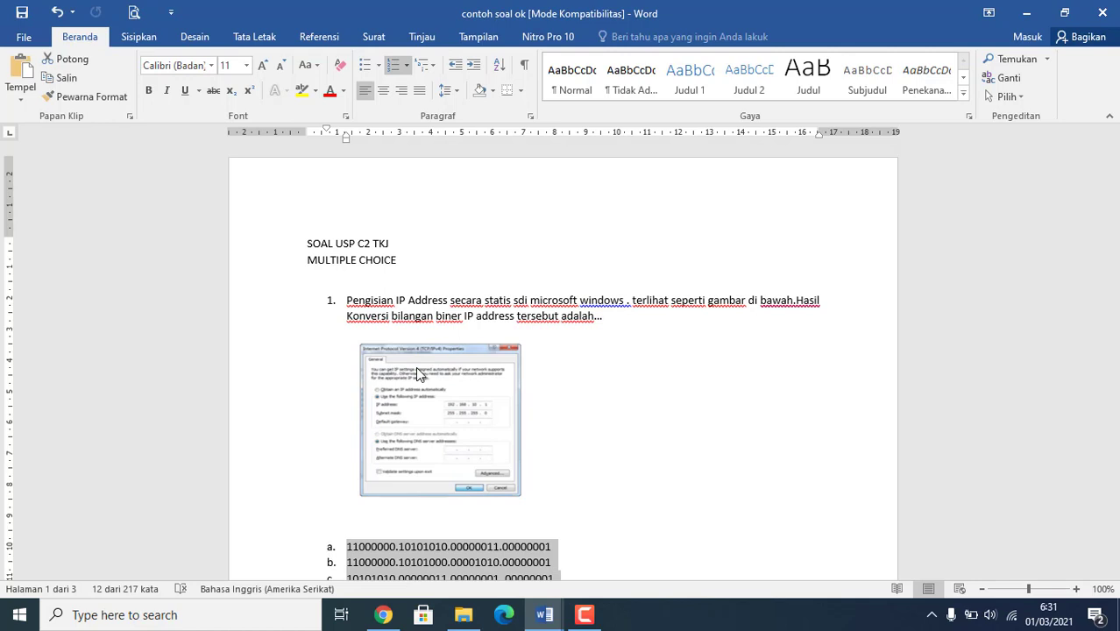
left_click(133, 618)
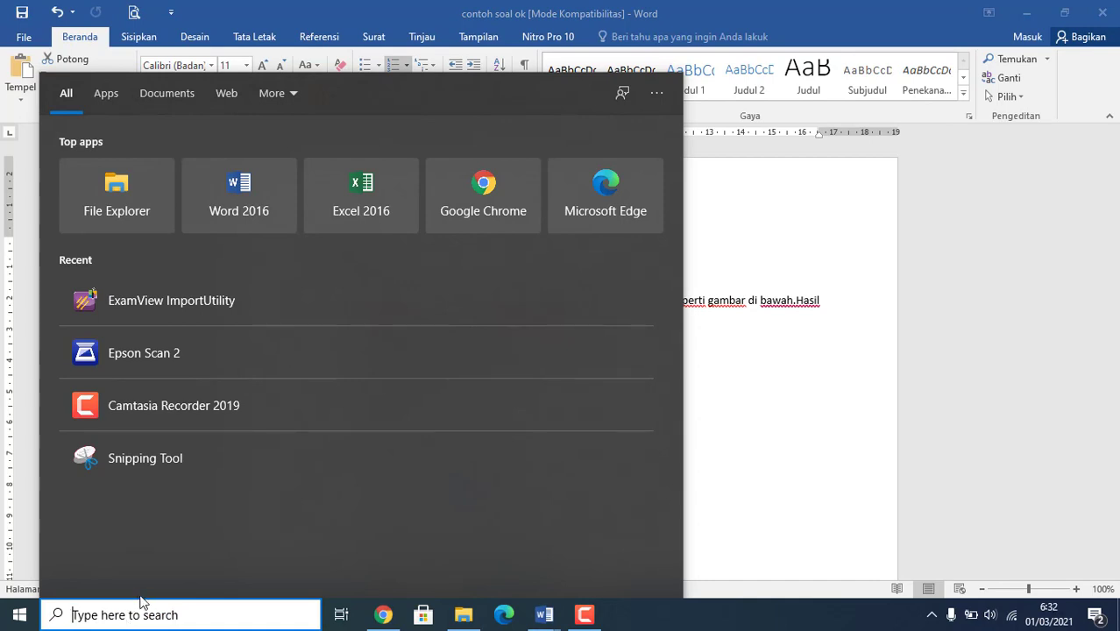
left_click(19, 615)
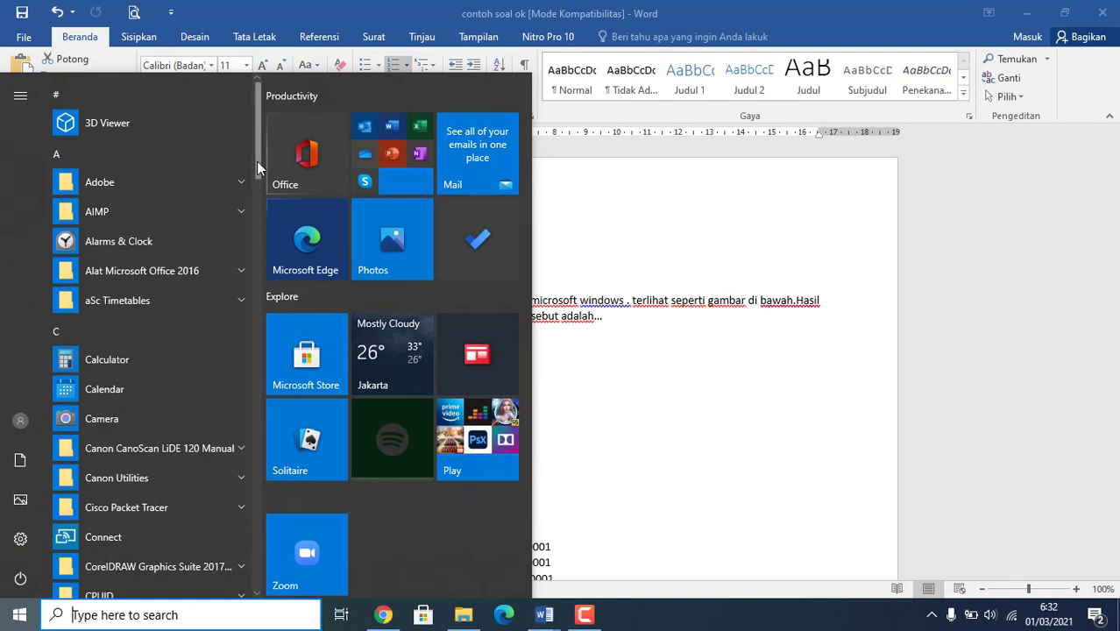
left_click_drag(257, 161, 276, 211)
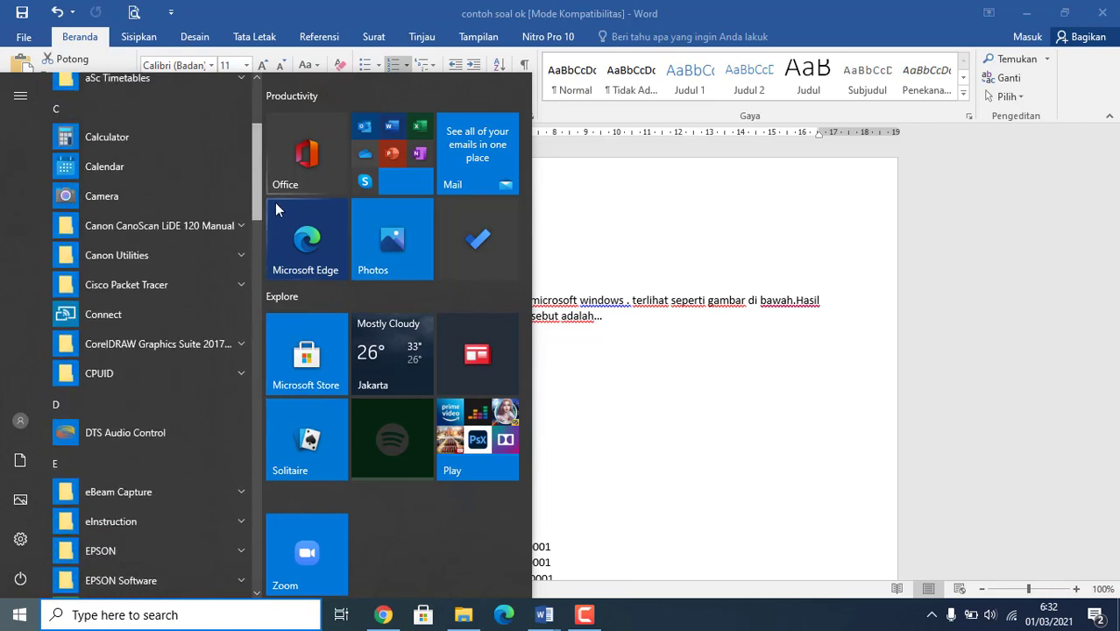
Minimize the open Word documents and the Penyusunan Soal folder window to reveal the desktop
left_click(1025, 14)
left_click(1026, 16)
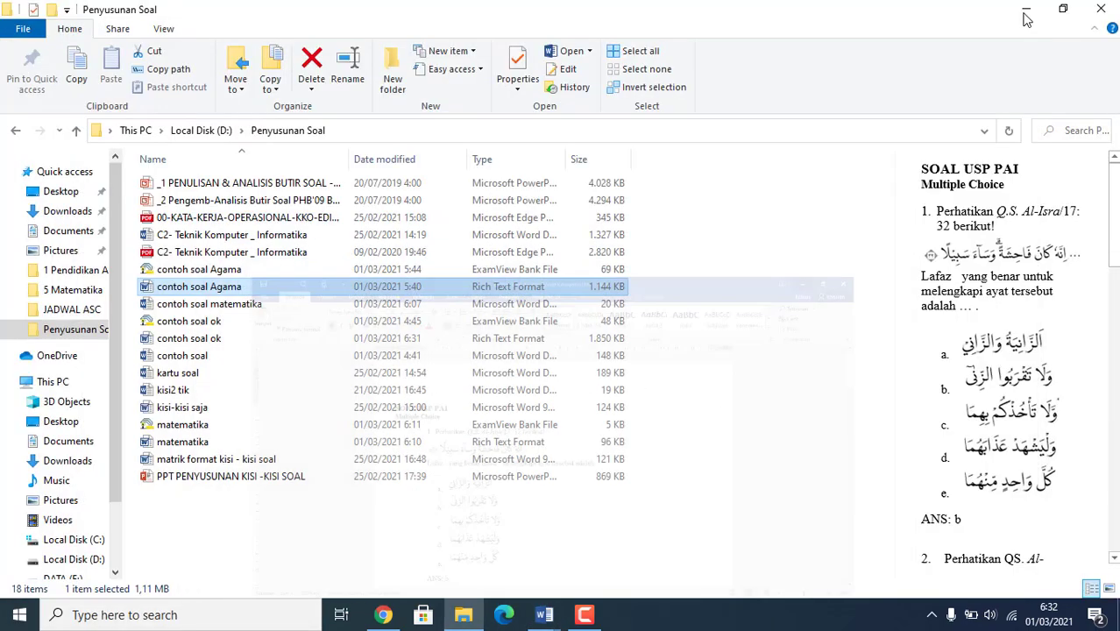
left_click(1026, 12)
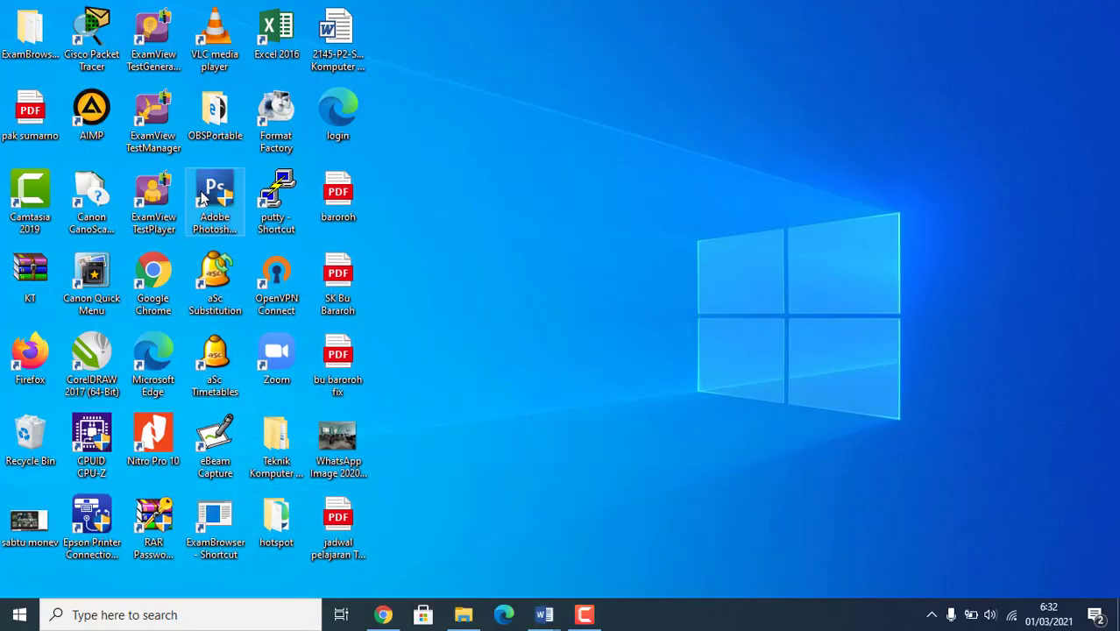
Launch the ExamView ImportUtility application
left_click(151, 29)
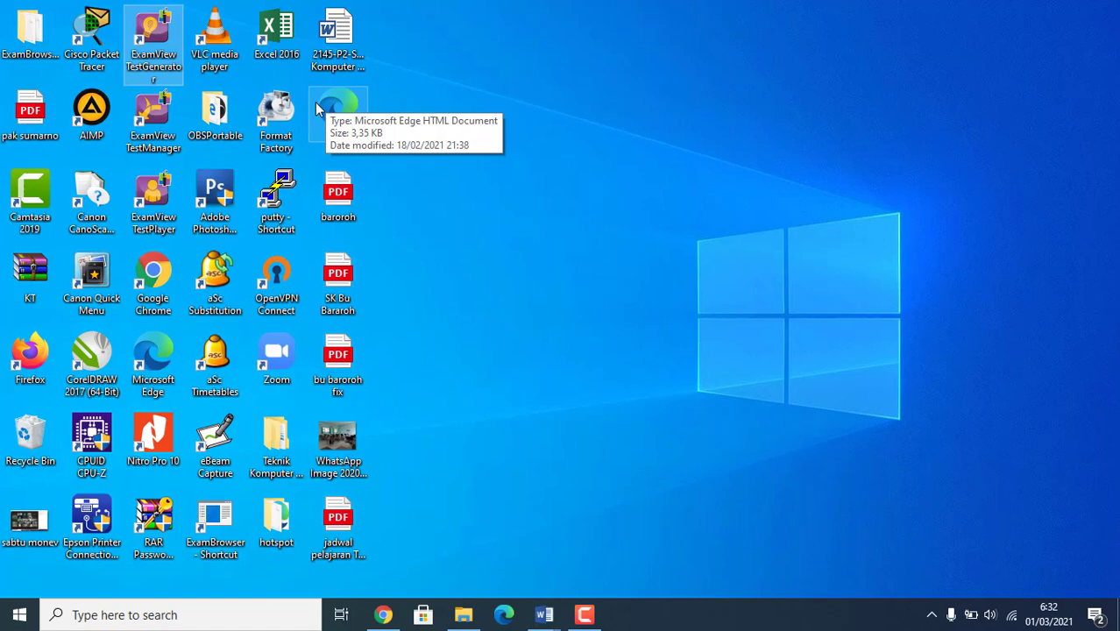
left_click(19, 615)
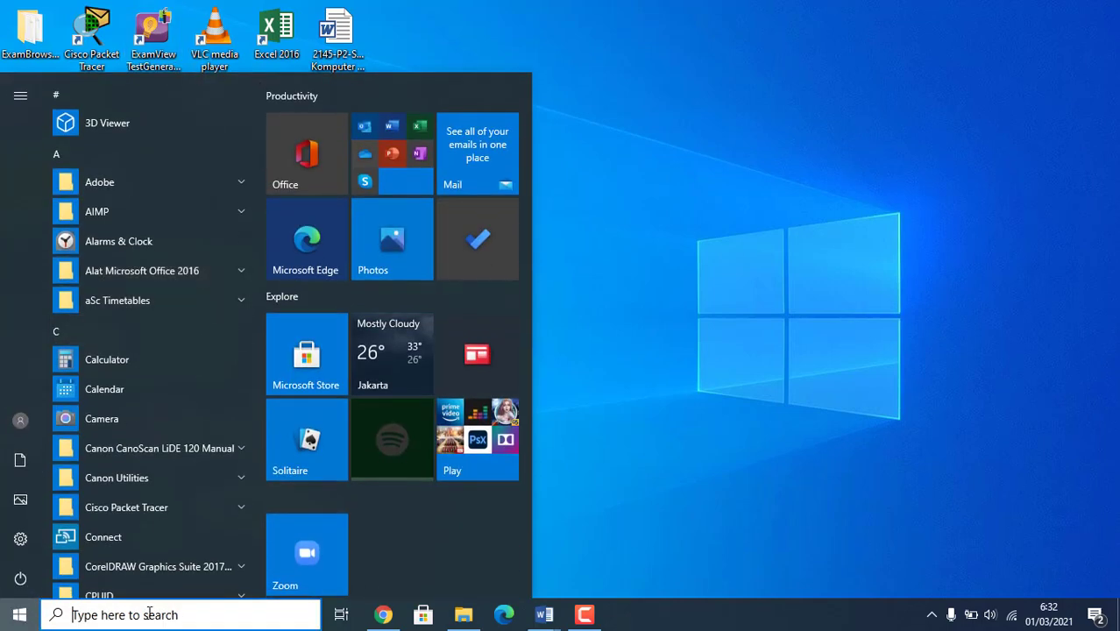
left_click(149, 615)
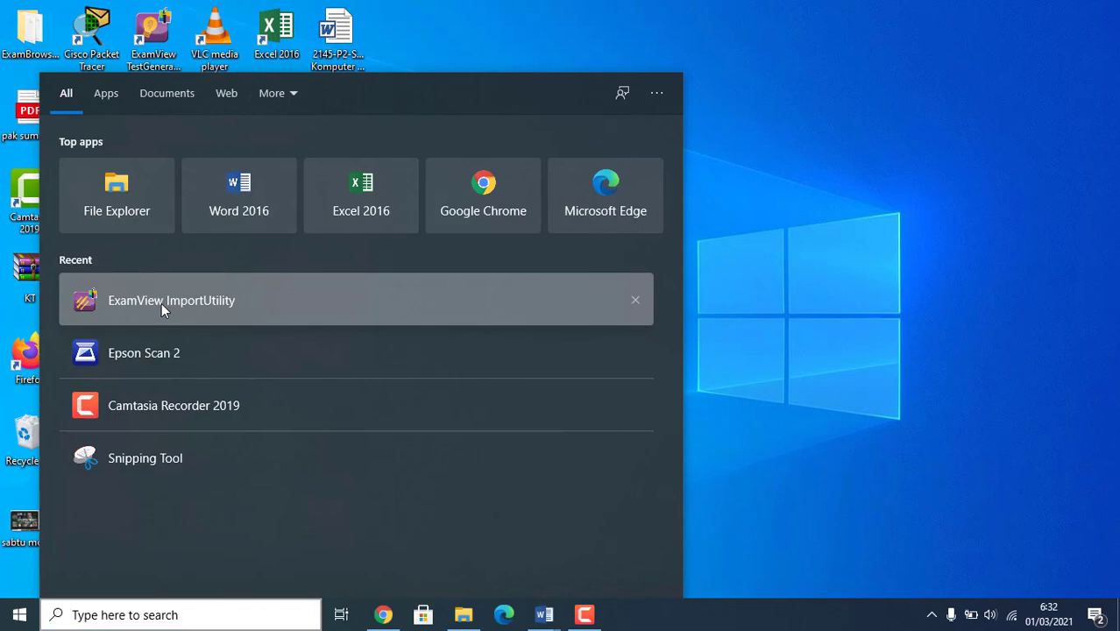
left_click(161, 302)
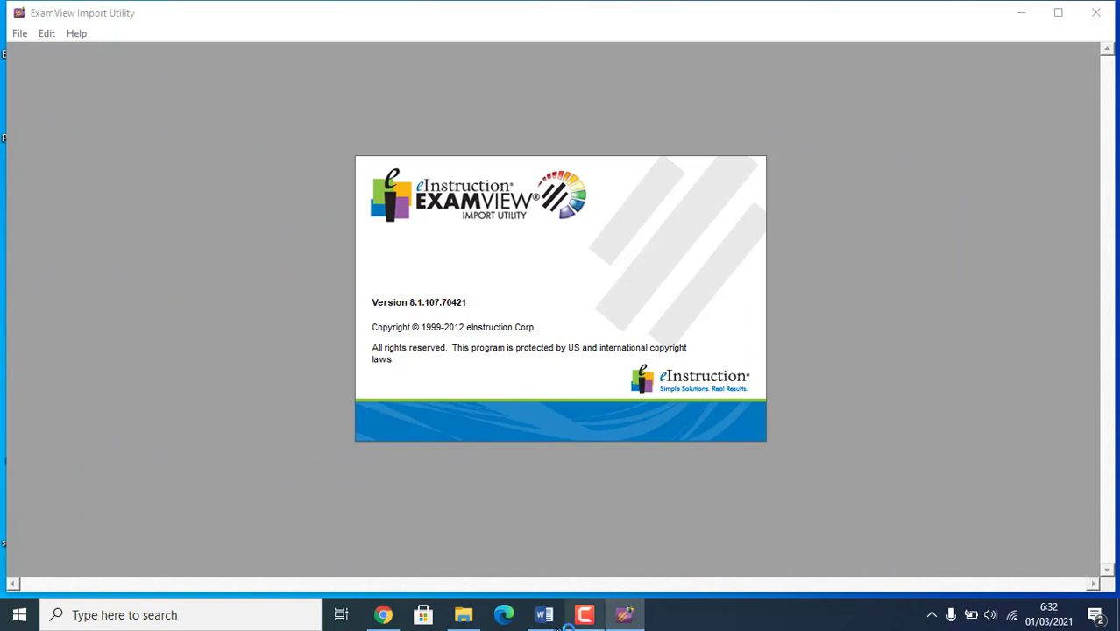
Close the "contoh soal ok" document in Word and return to the ExamView Import Wizard
mouse_move(545, 614)
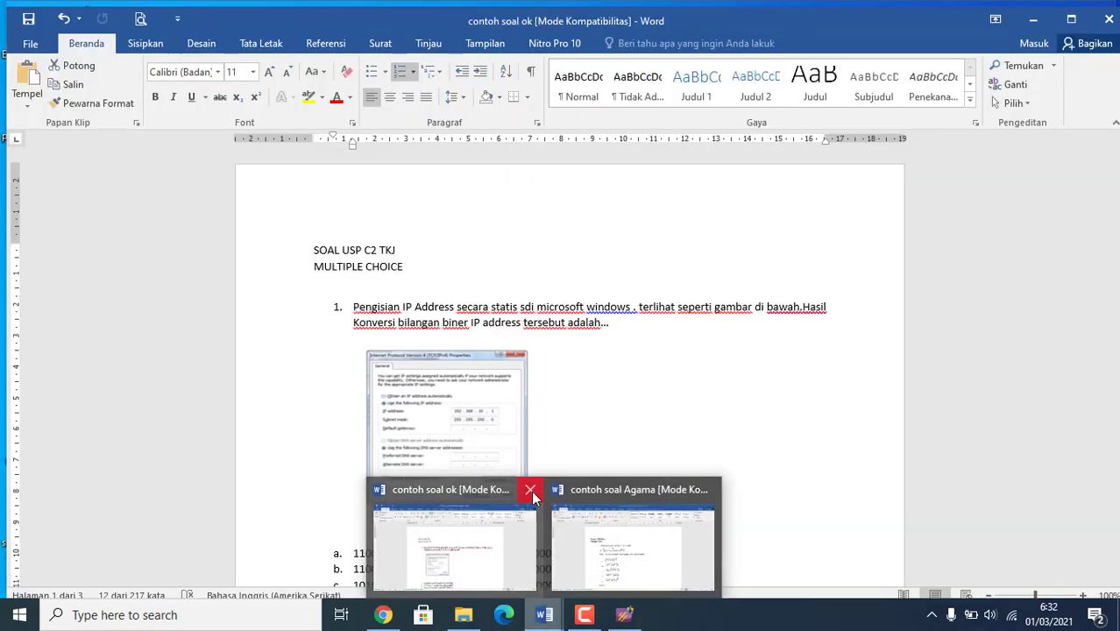
left_click(531, 492)
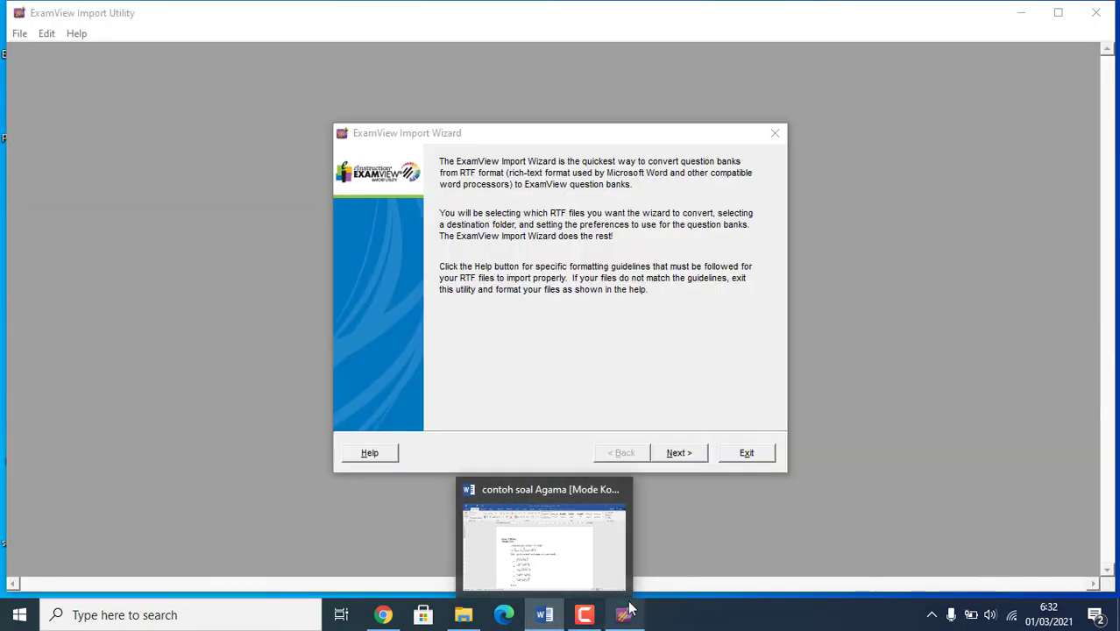
left_click(734, 518)
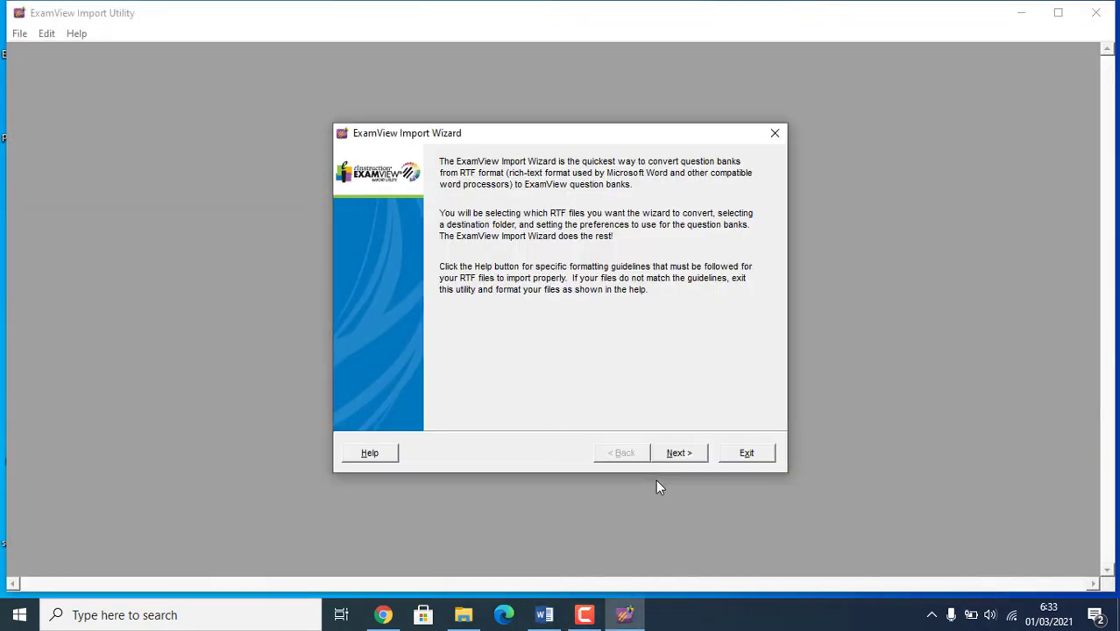
Set the wizard's RTF source folder to D:\Penyusunan Soal and add contoh soal ok.rtf to the files for import
left_click(680, 454)
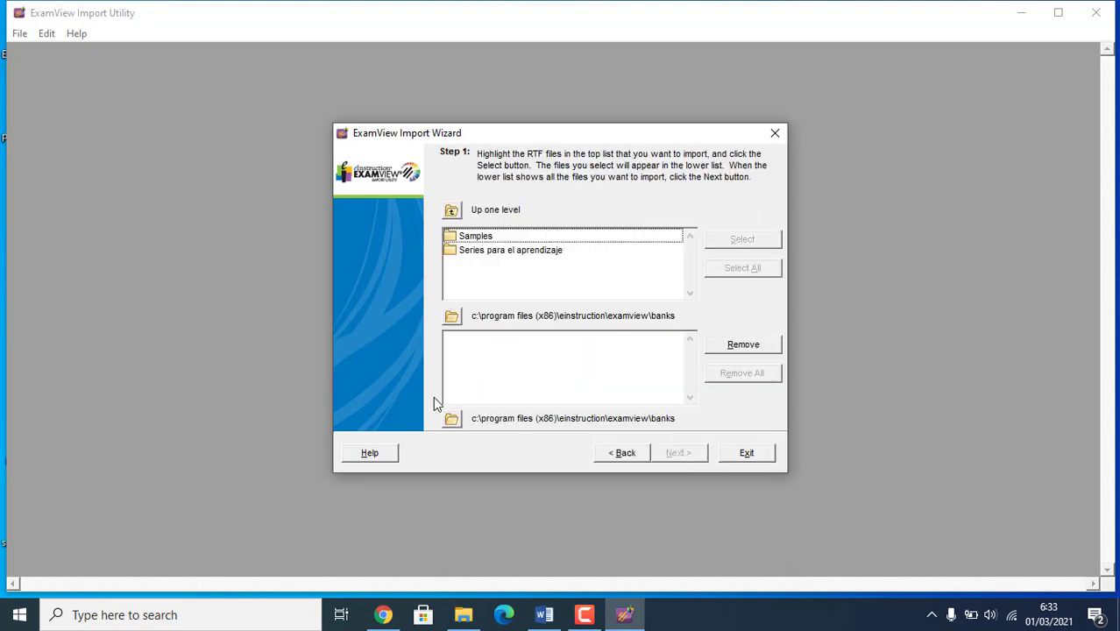
left_click(451, 318)
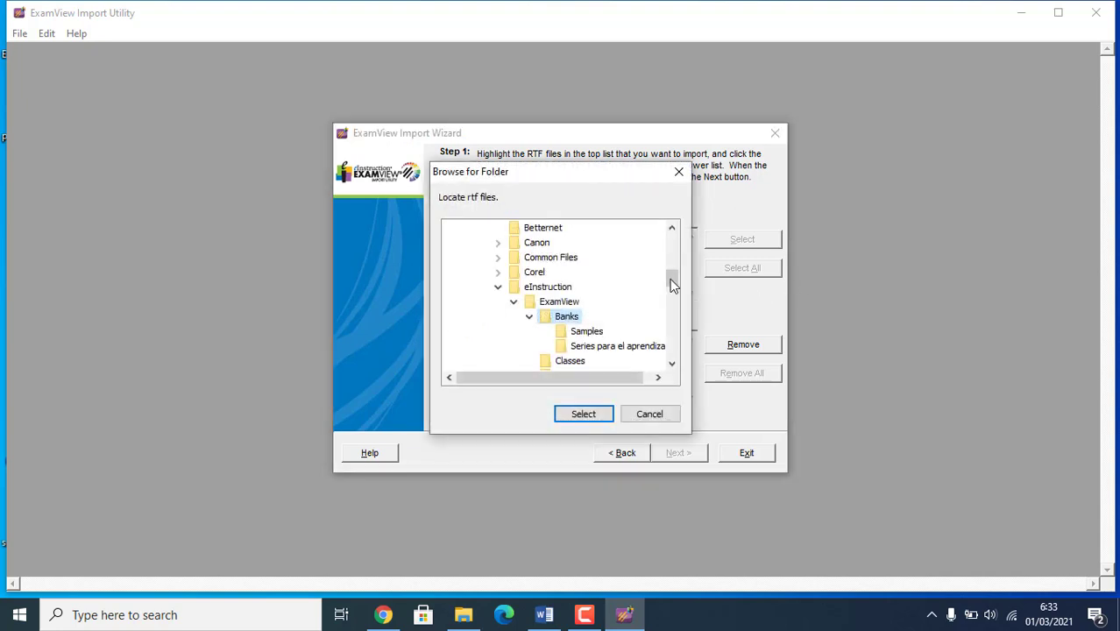
left_click_drag(670, 278, 670, 340)
left_click(519, 319)
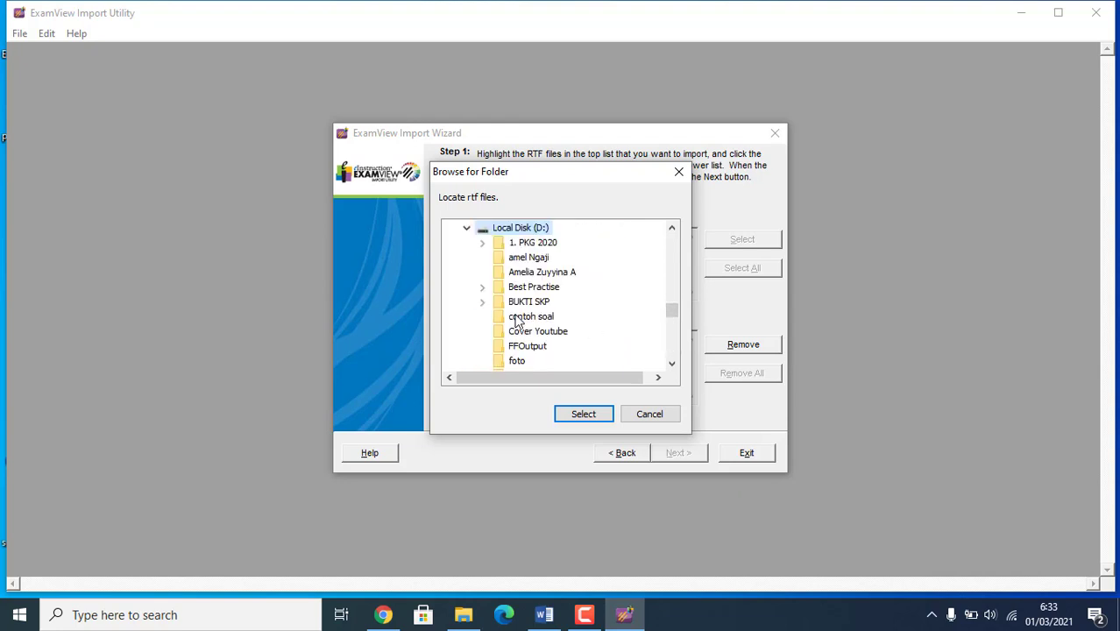
left_click(676, 326)
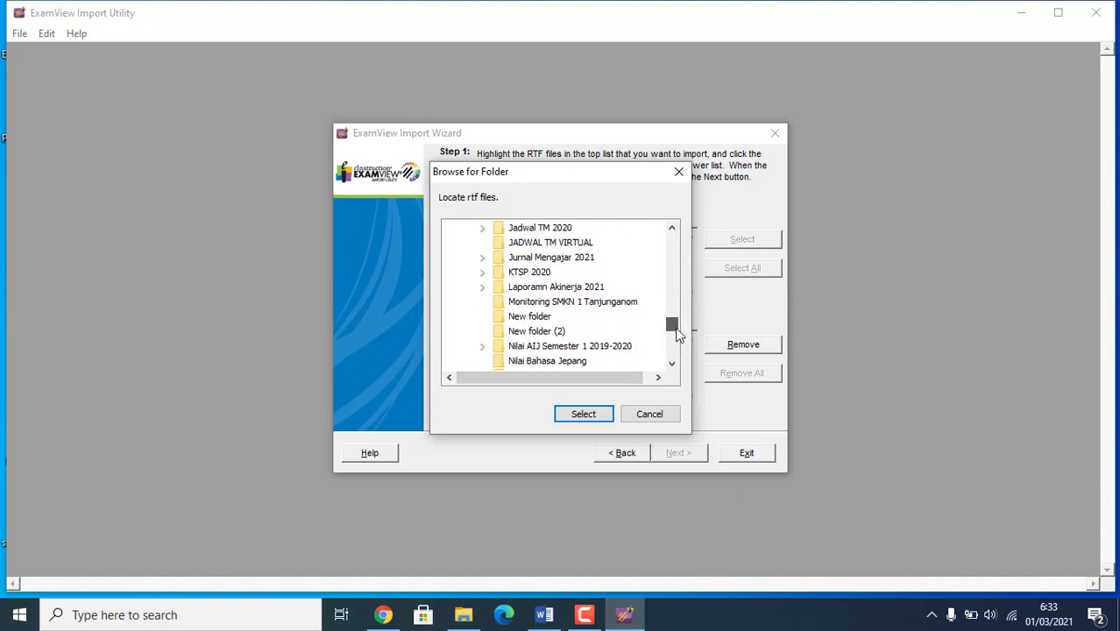
left_click_drag(676, 330, 677, 335)
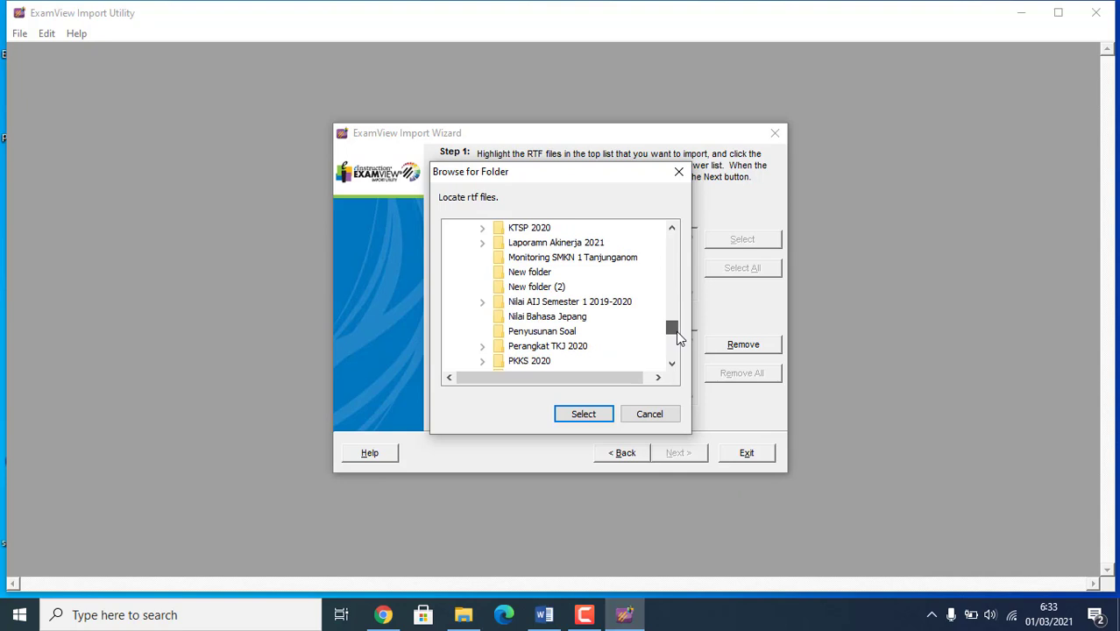
left_click(568, 334)
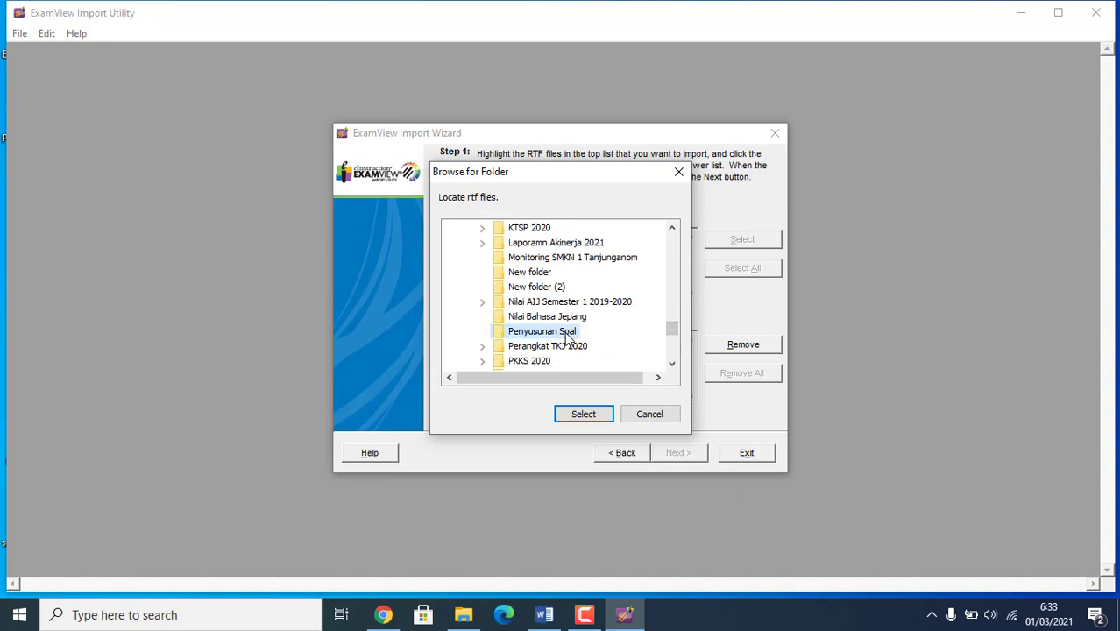
left_click(584, 414)
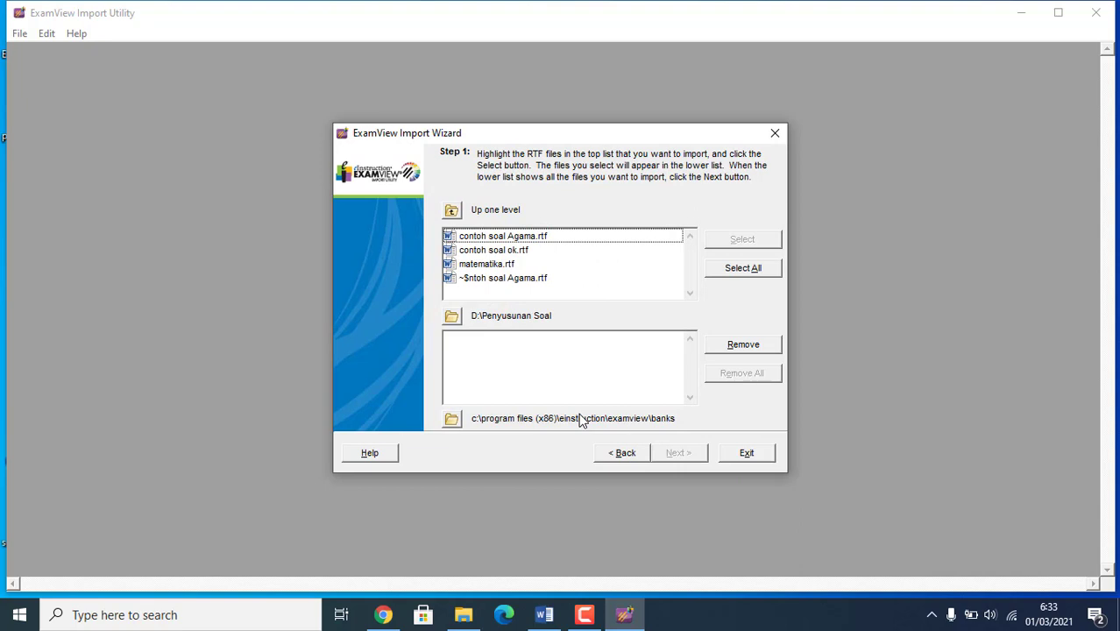
left_click(493, 254)
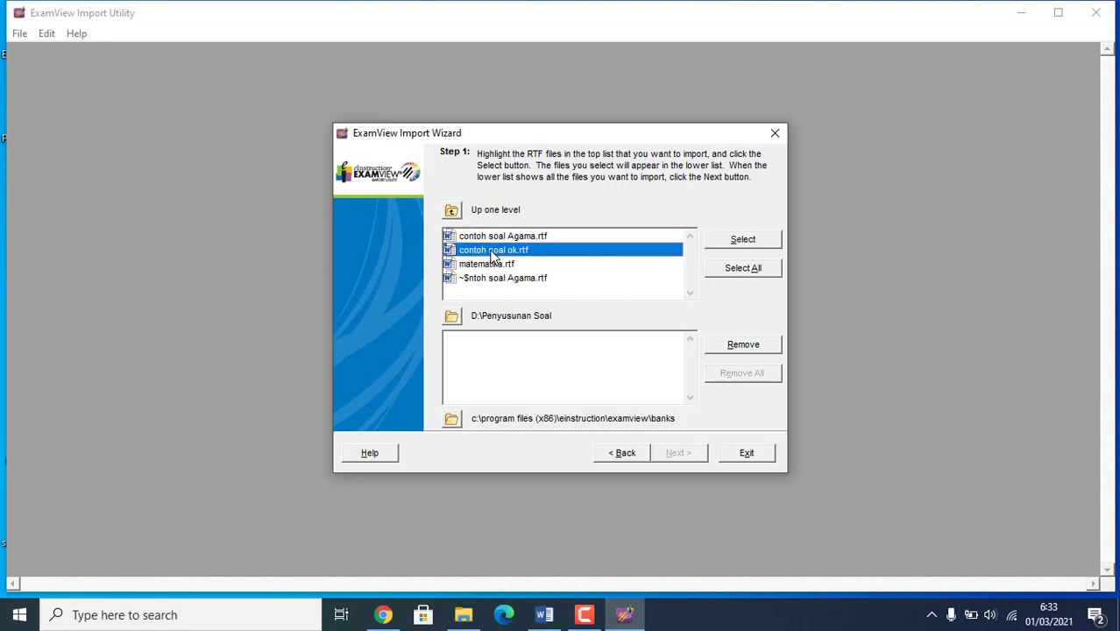
left_click(726, 245)
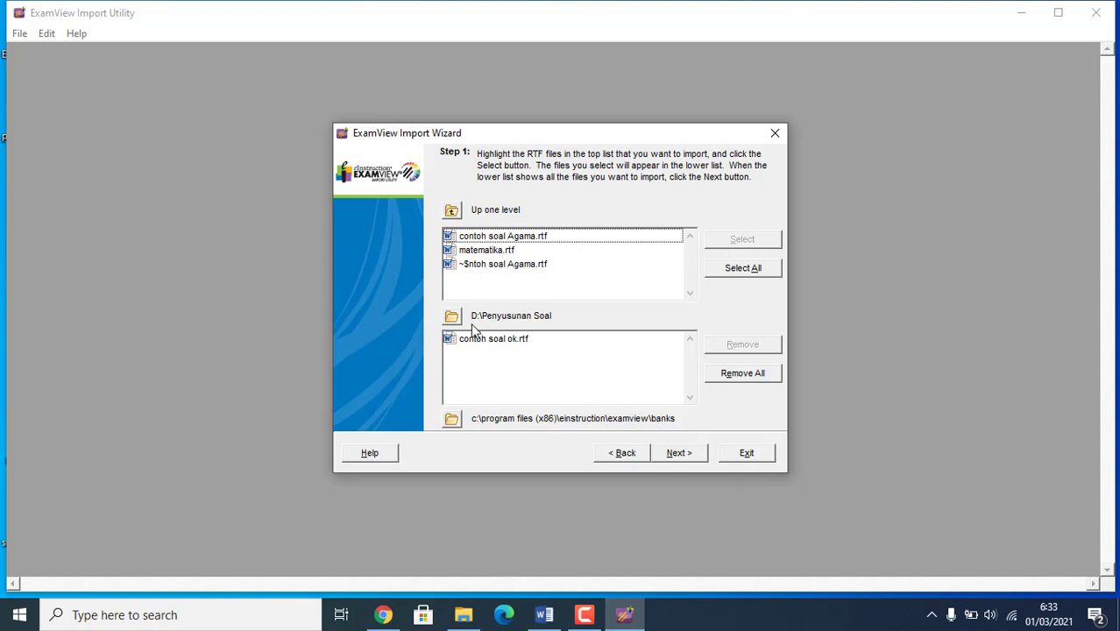
Set the destination directory for the converted bank files to the Desktop folder
left_click(453, 419)
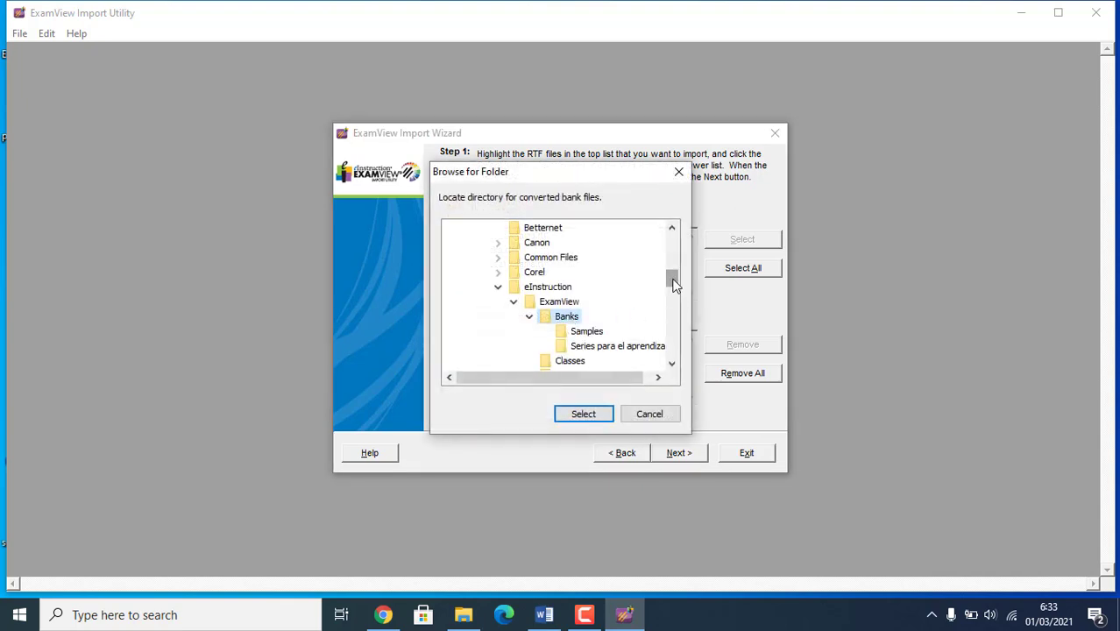
left_click_drag(674, 283, 674, 343)
left_click(515, 302)
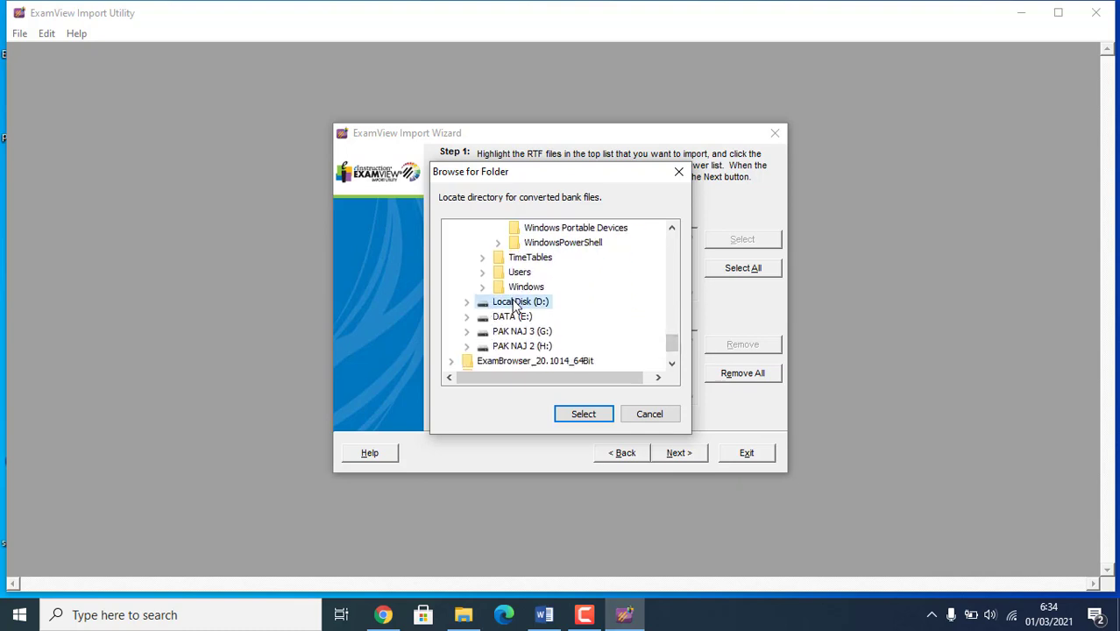
double_click(516, 303)
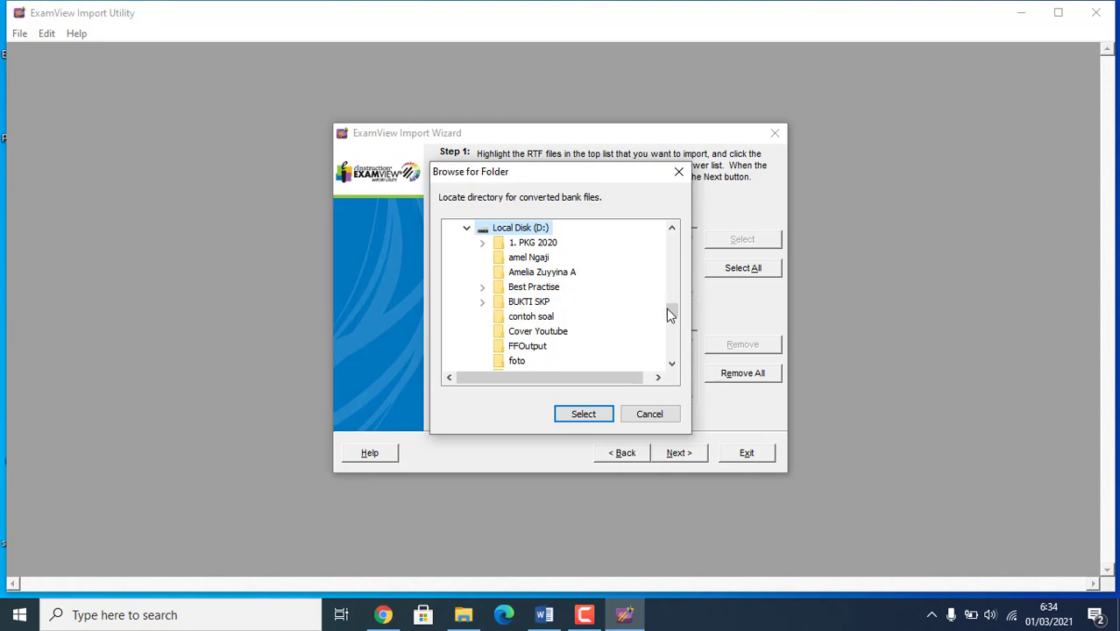
left_click_drag(675, 315, 672, 251)
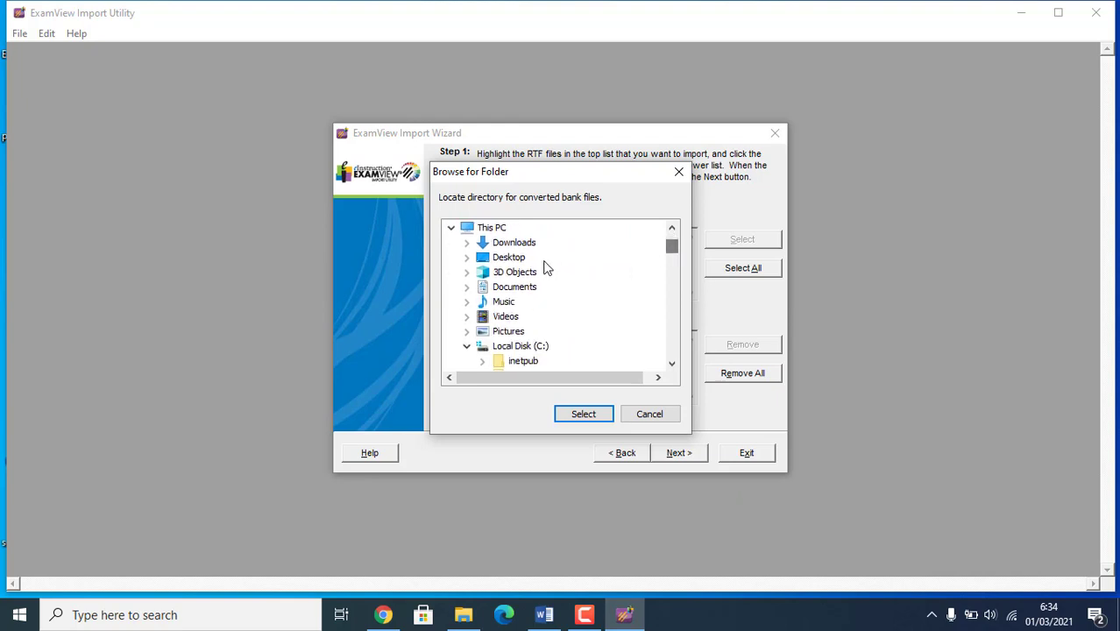
left_click(513, 257)
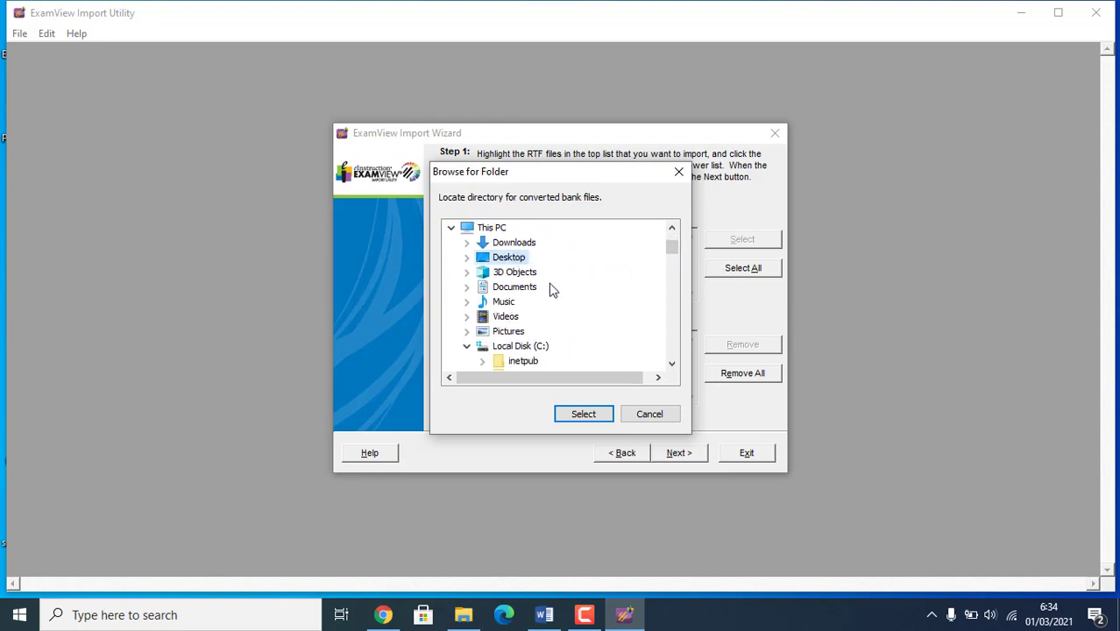
left_click(582, 415)
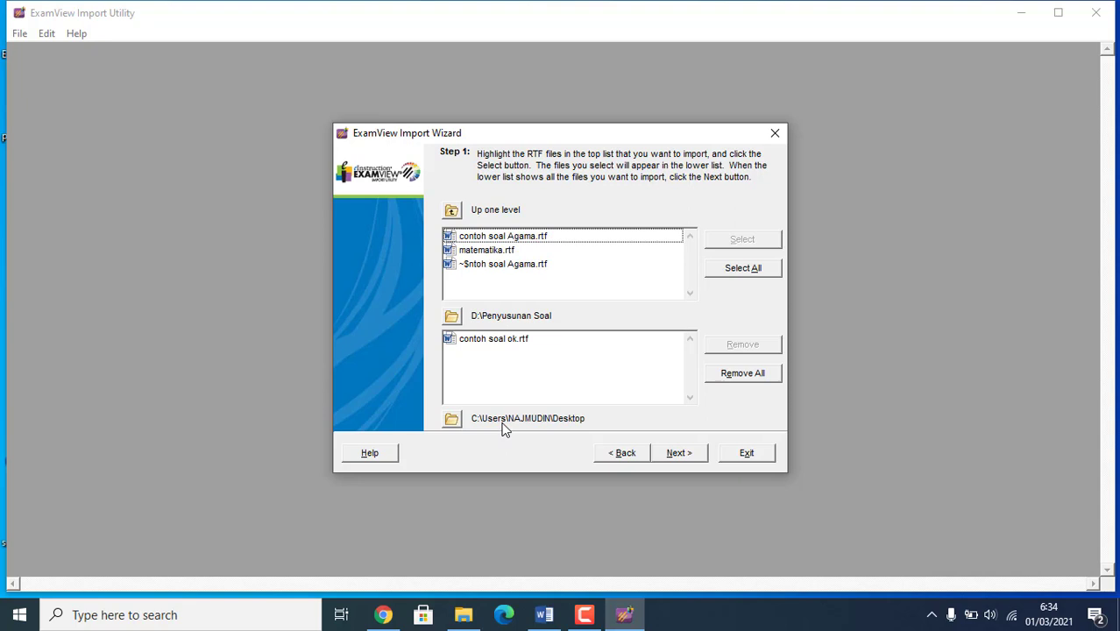
Add contoh soal Agama.rtf to the list of files for import
left_click(486, 240)
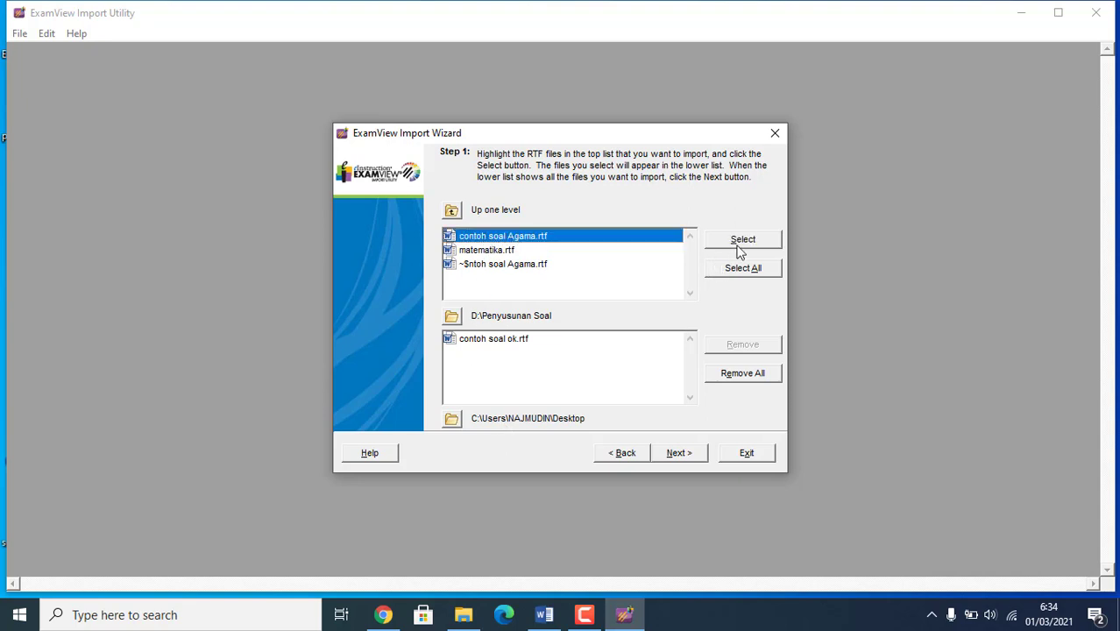
left_click(738, 250)
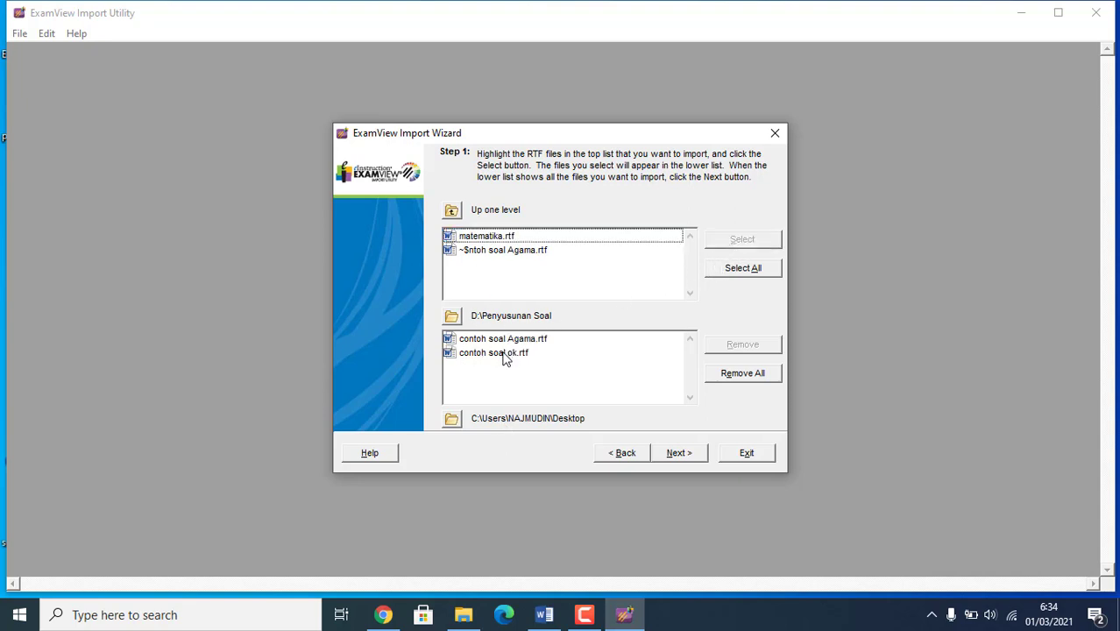
Remove contoh soal Agama.rtf from the files for import so that only contoh soal ok.rtf is converted
left_click(505, 340)
left_click(745, 347)
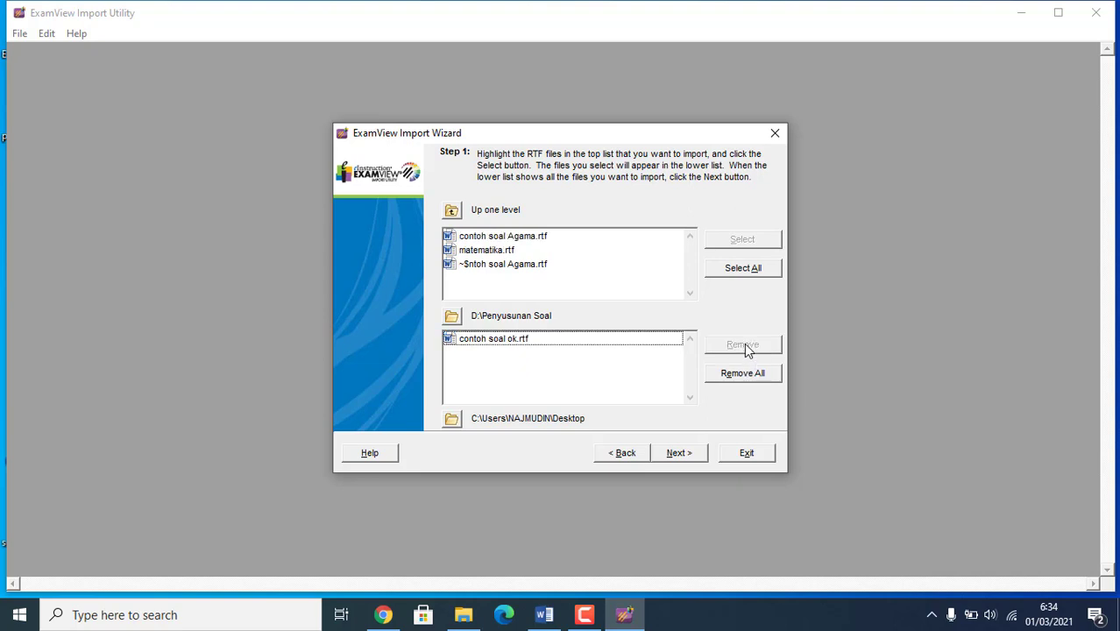
left_click(489, 344)
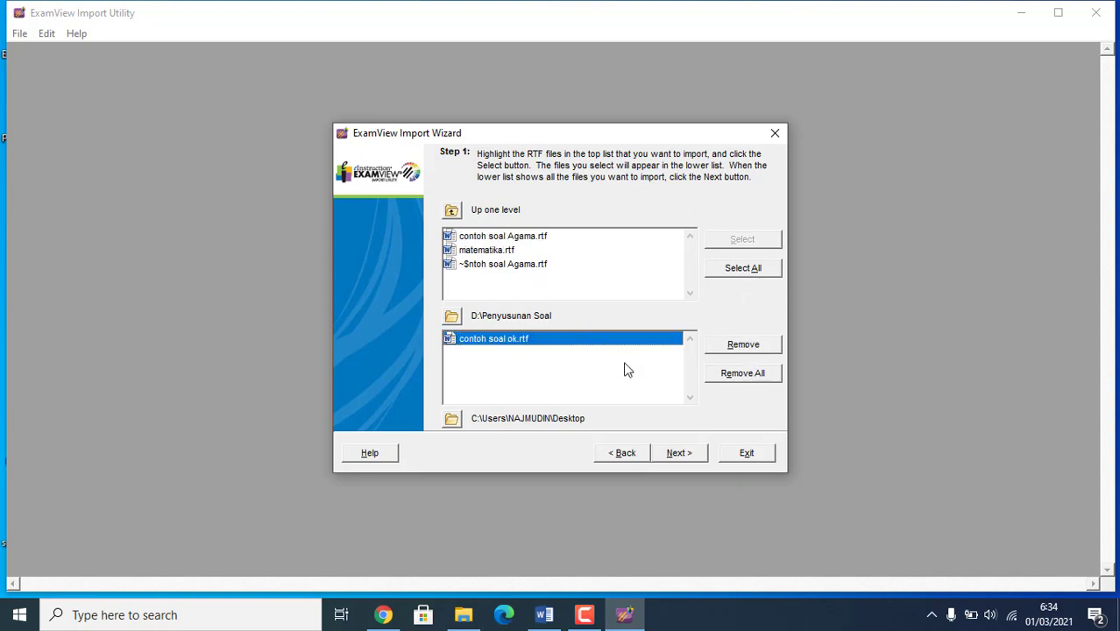
Keep the default preferences, fonts and keywords in the wizard and run the import of contoh soal ok.rtf into a question bank
left_click(688, 455)
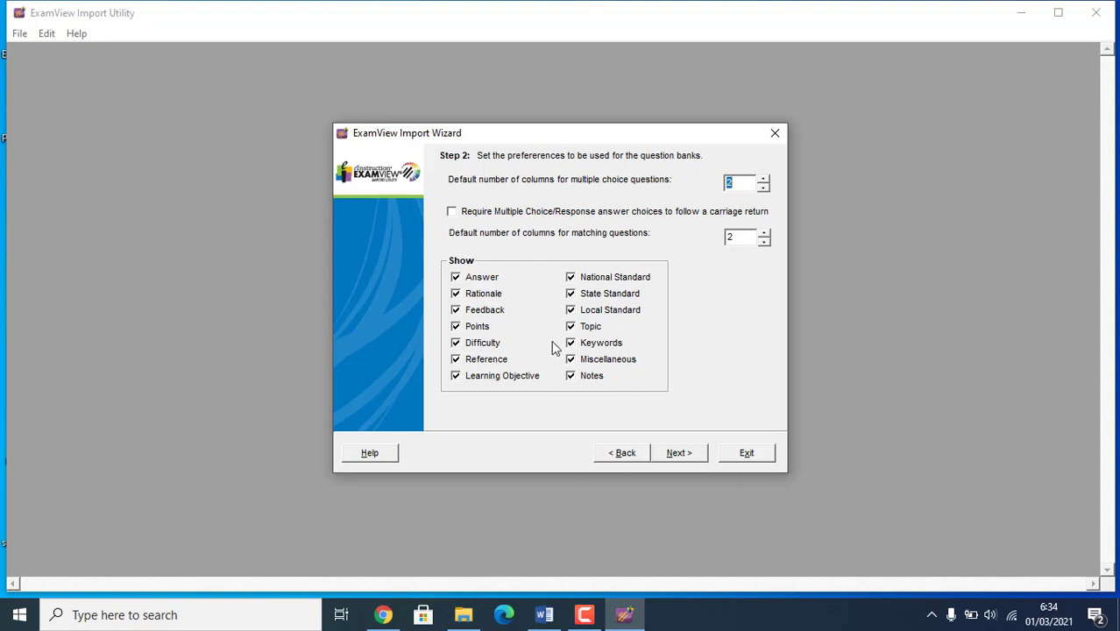
left_click(680, 453)
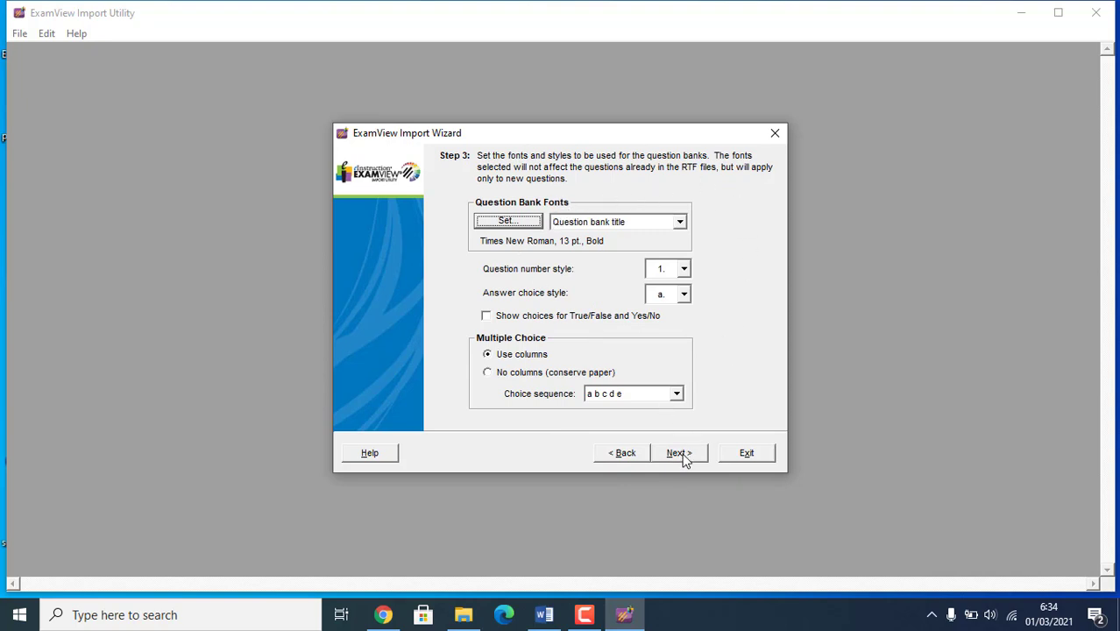
left_click(682, 454)
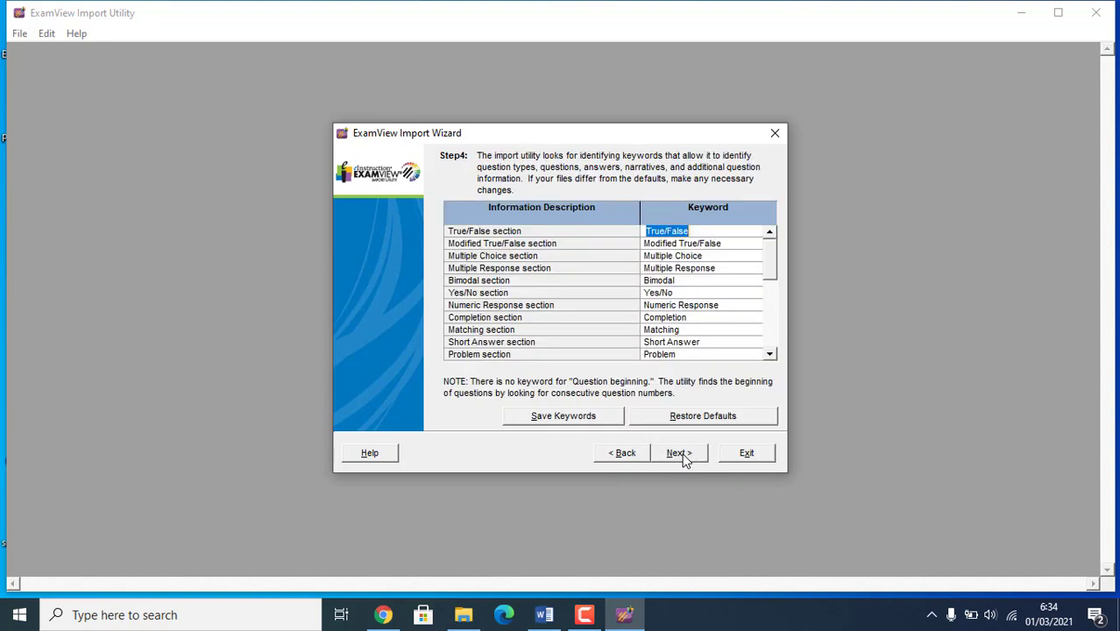
left_click(657, 256)
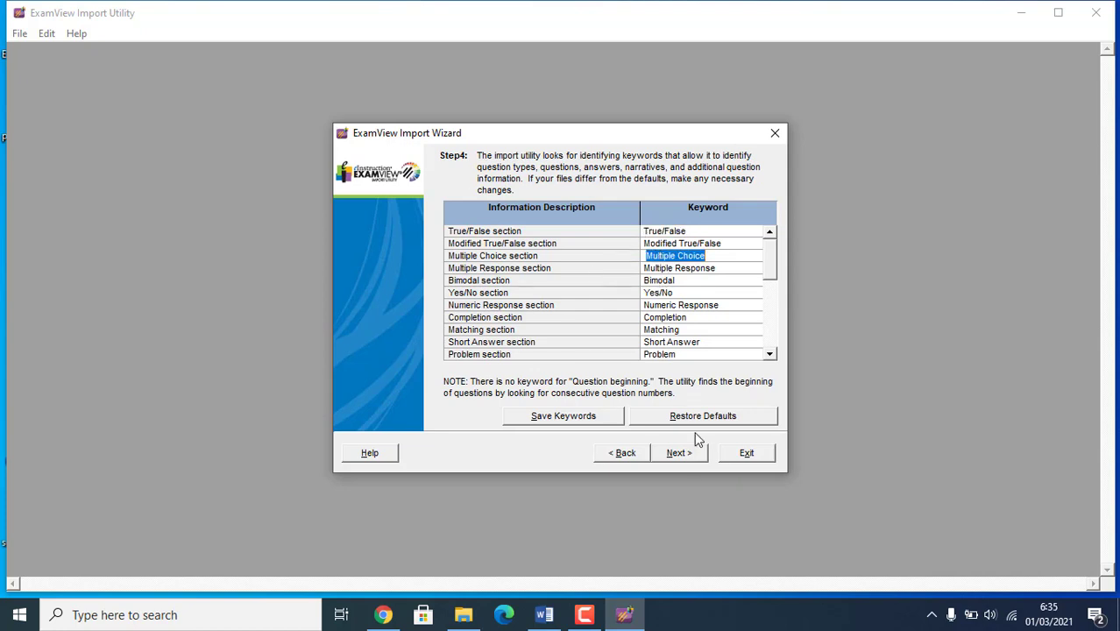
left_click(683, 454)
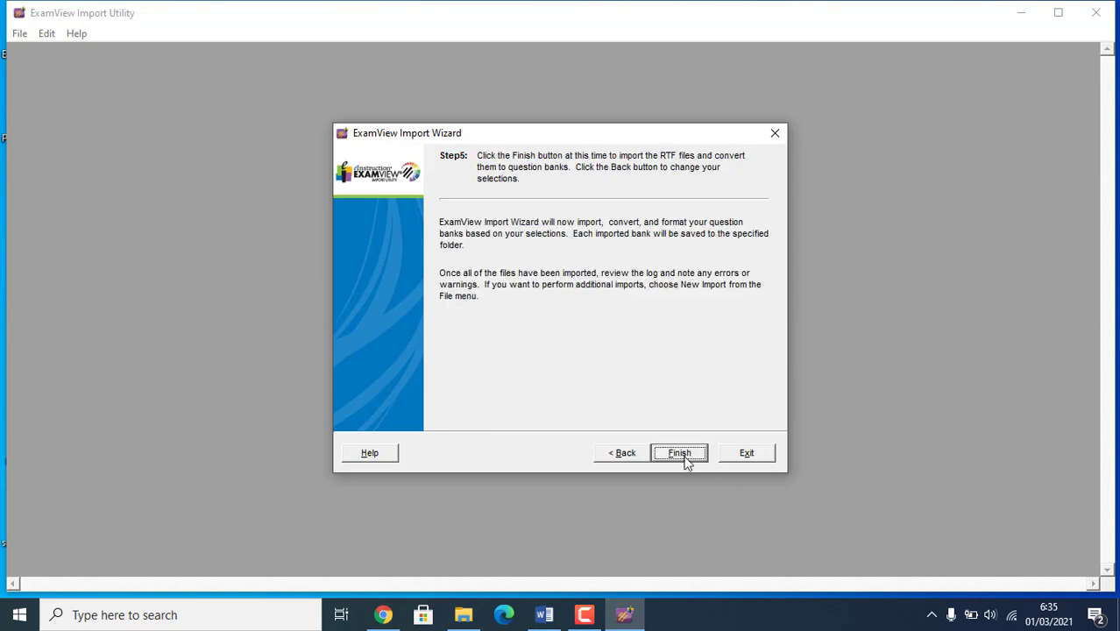
left_click(686, 455)
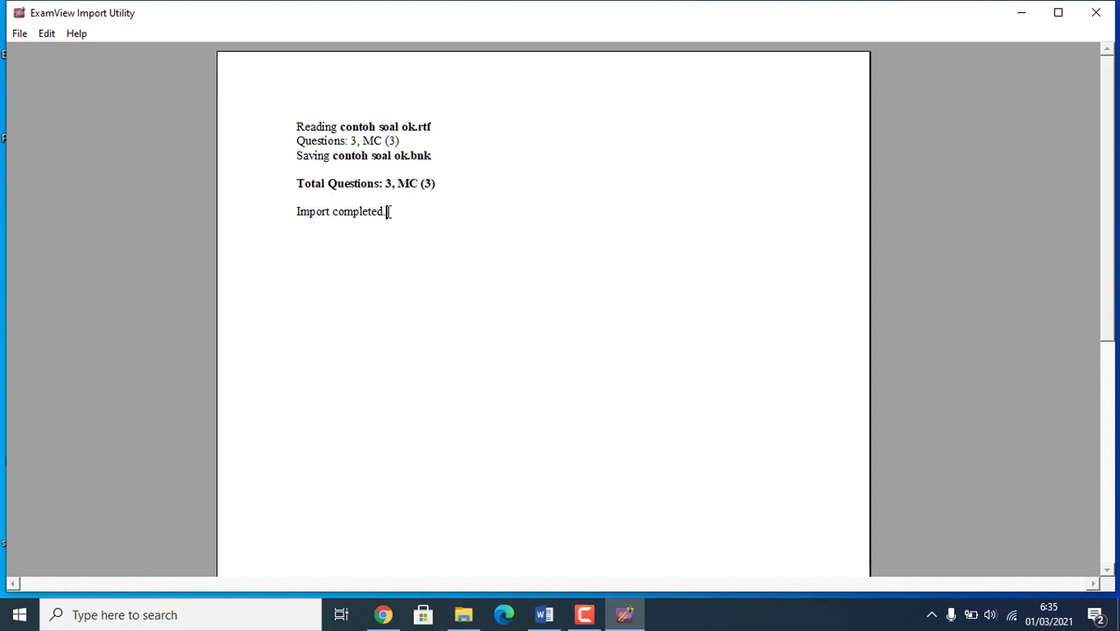
Switch to File Explorer, open the contoh soal ok question bank from the Desktop folder and review its questions
left_click(464, 615)
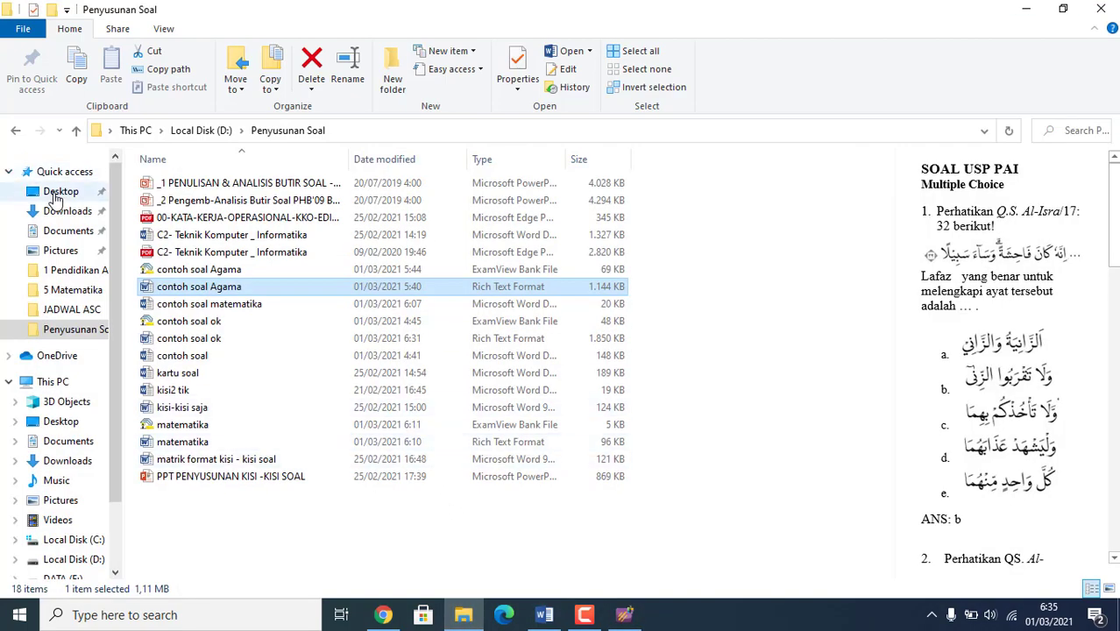
left_click(58, 192)
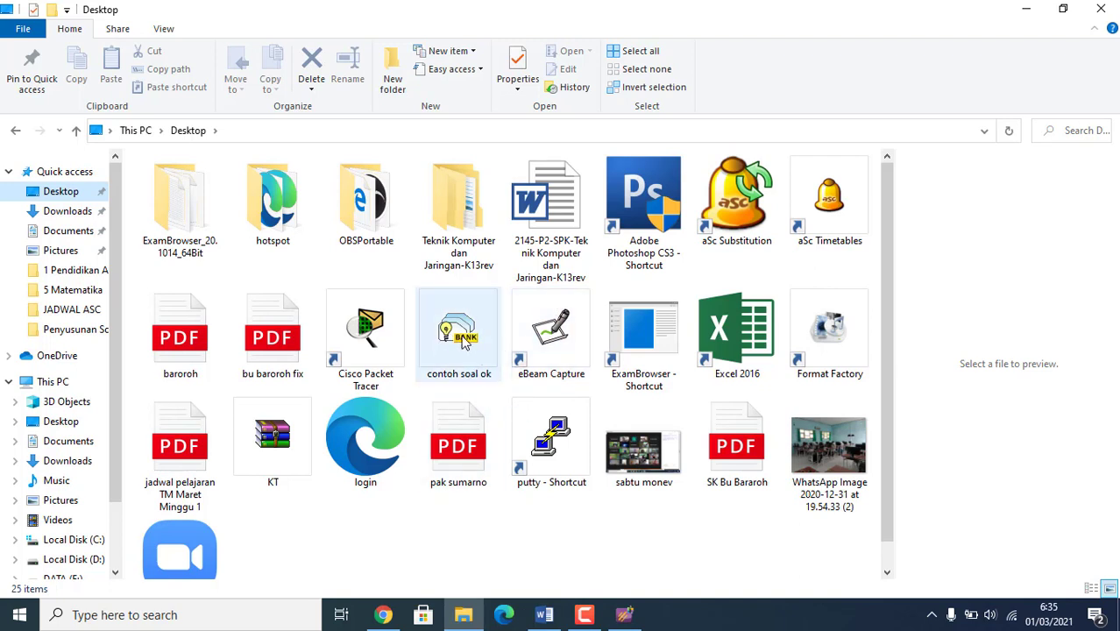
left_click(464, 342)
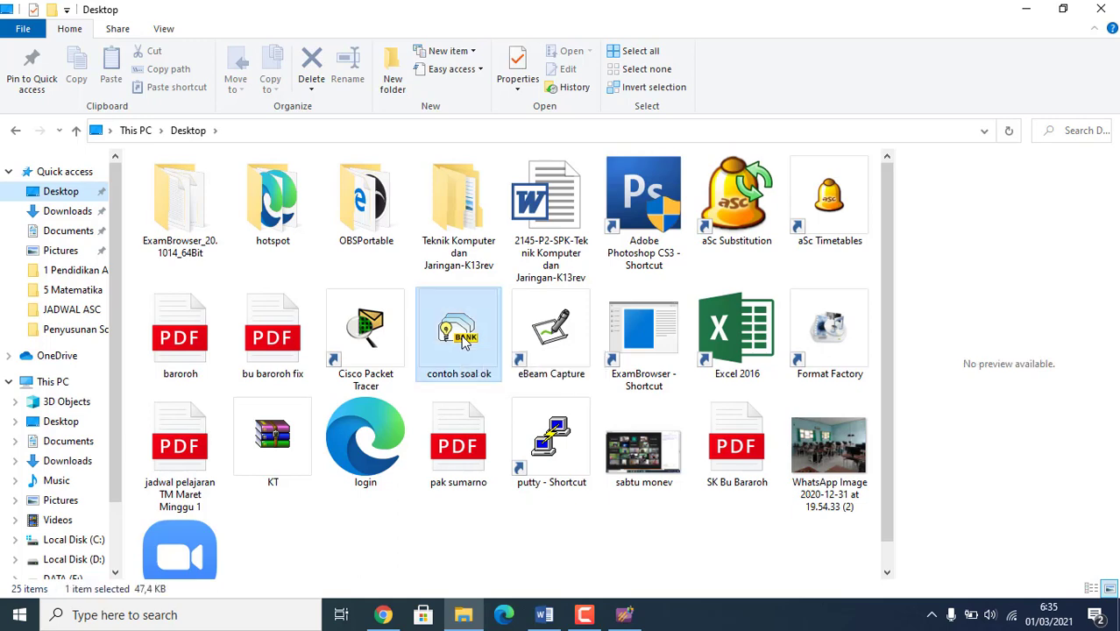
double_click(464, 342)
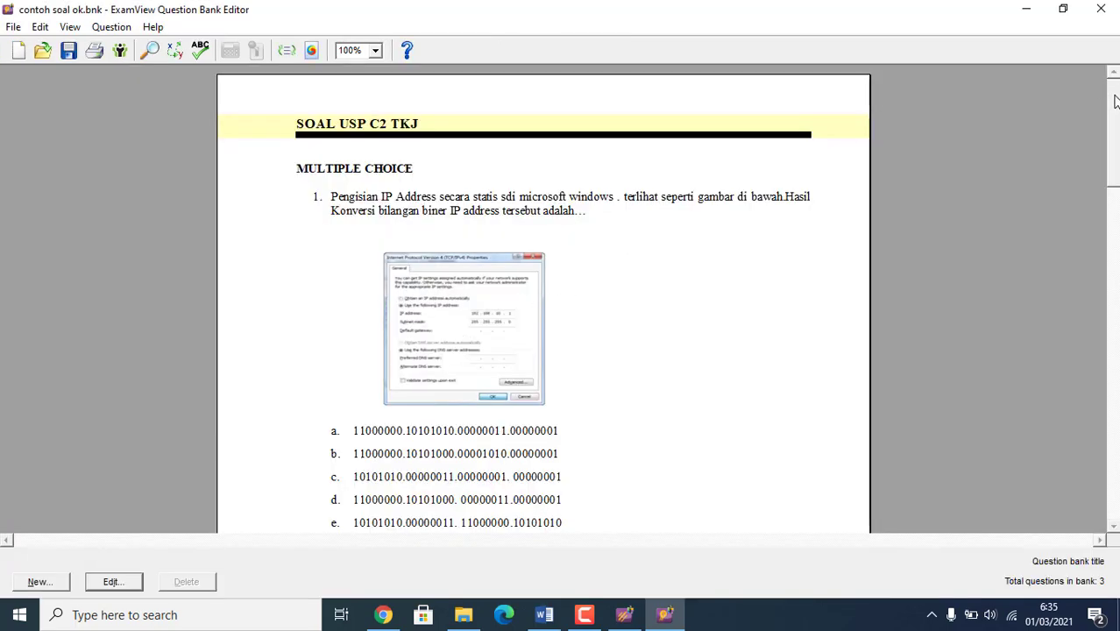
left_click_drag(1115, 102, 1115, 337)
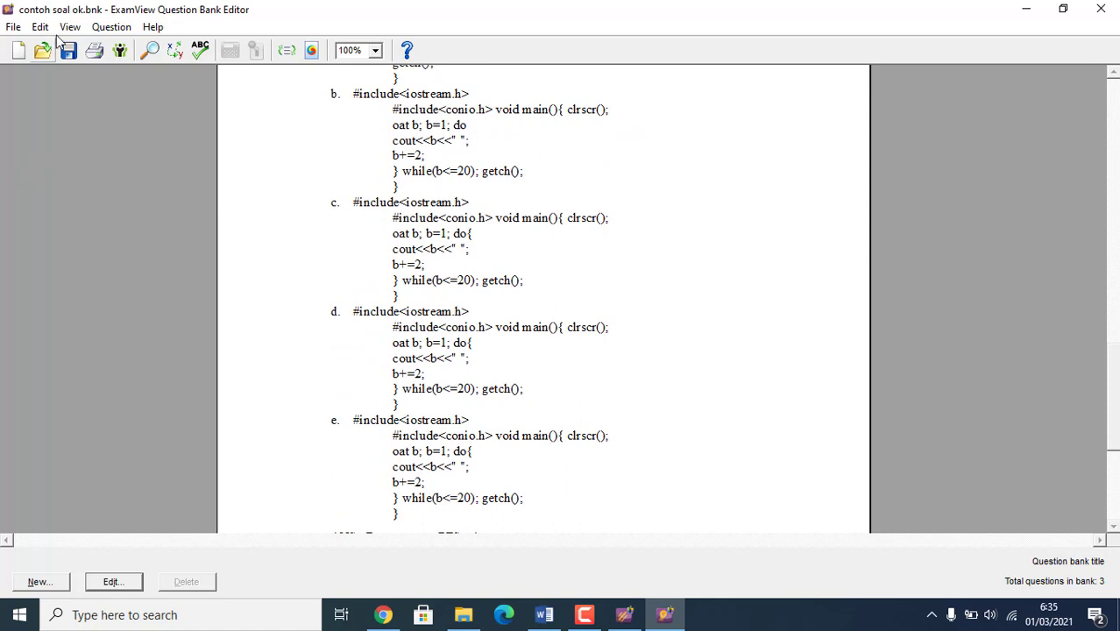
Export the question bank in Blackboard 7.1-9.0 format to the Desktop with the file name soal c2
left_click(16, 30)
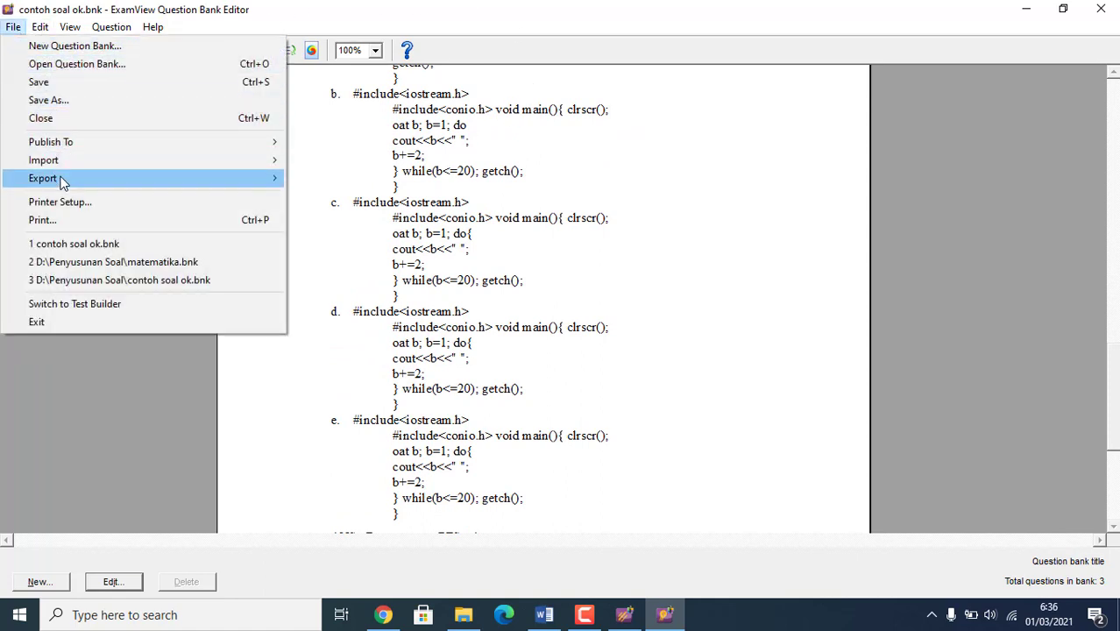
mouse_move(61, 181)
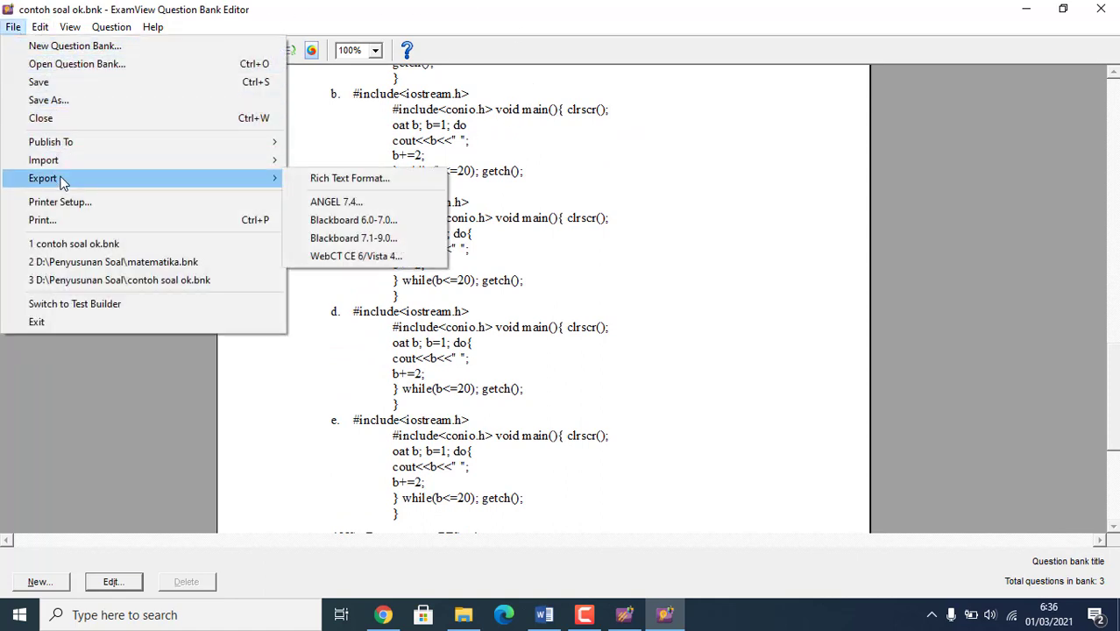
left_click(354, 239)
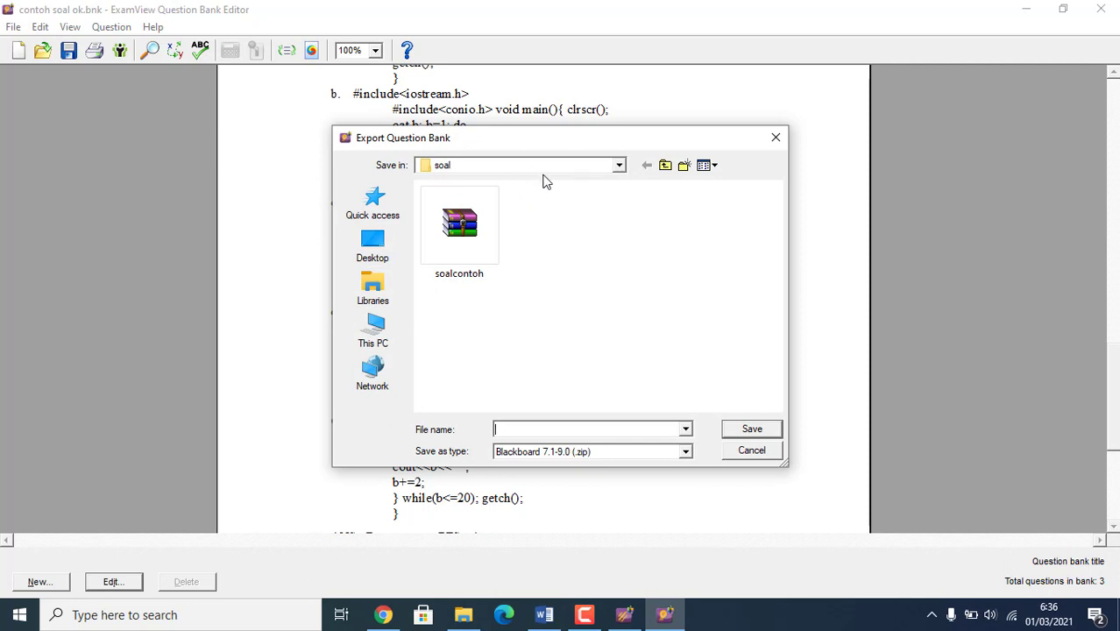
type("soal c2")
left_click(617, 170)
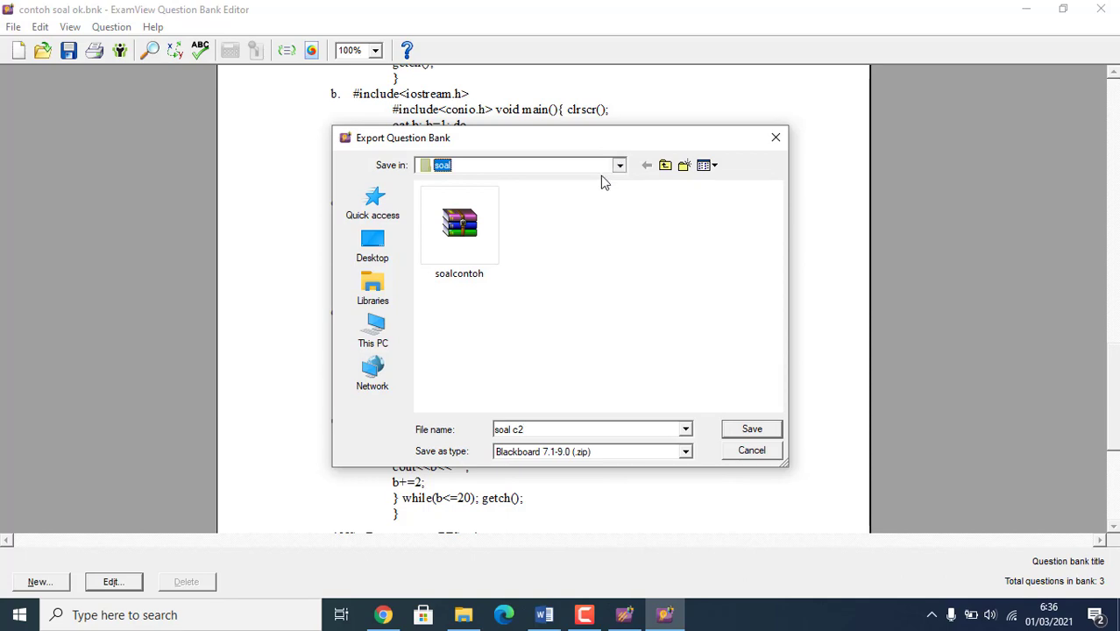
left_click(617, 166)
left_click(450, 190)
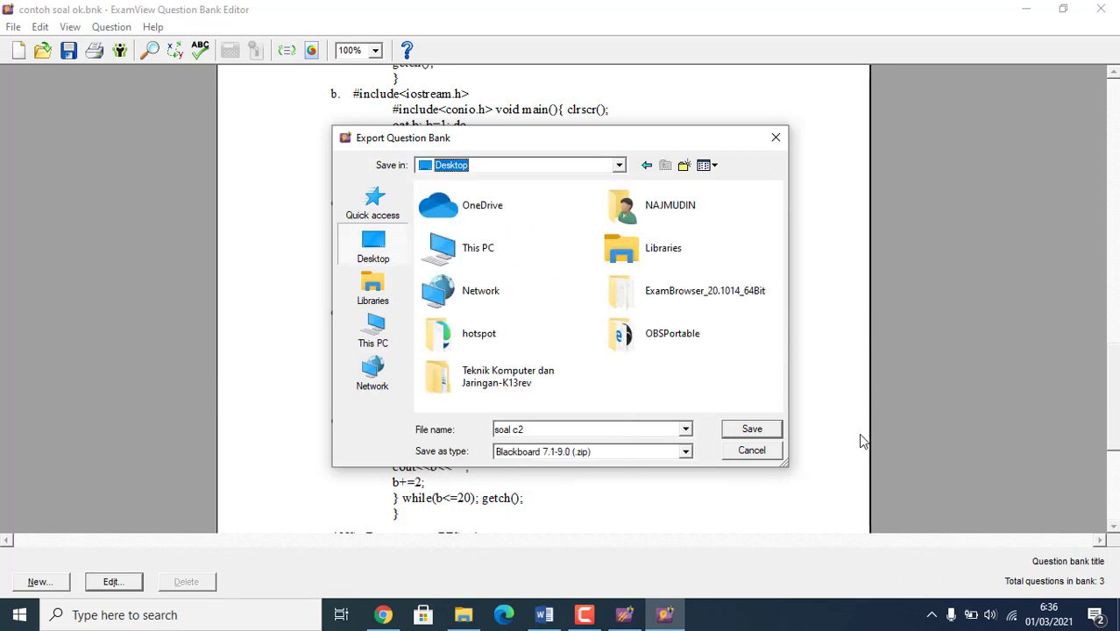
left_click(752, 429)
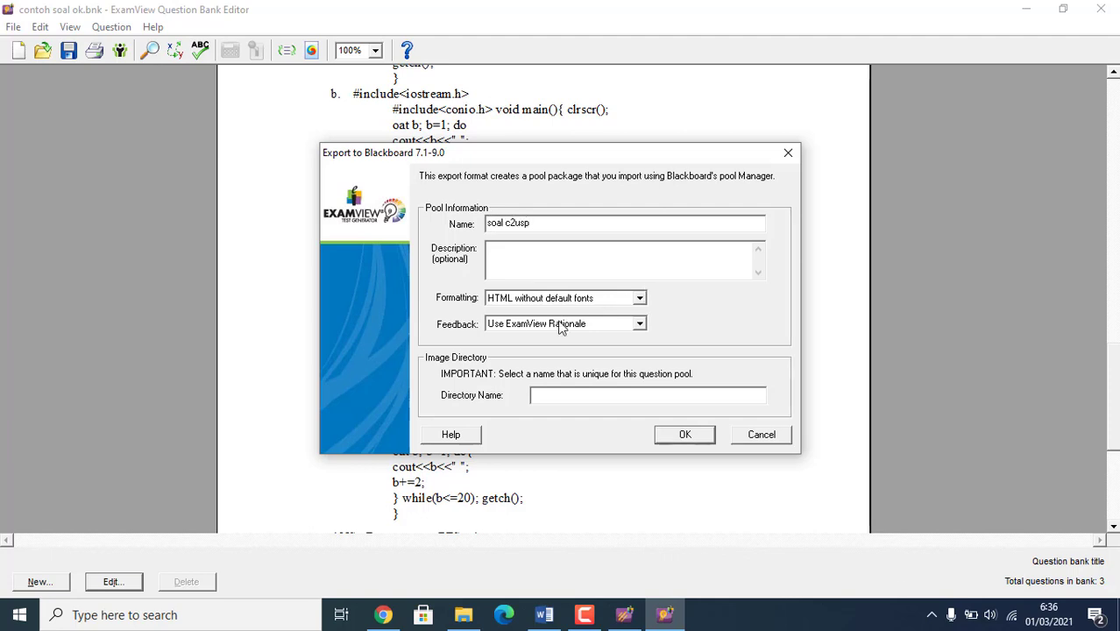
Name the pool soal c2 usp, copy that name into the image directory name and complete the Blackboard export
left_click_drag(536, 224, 474, 231)
right_click(512, 226)
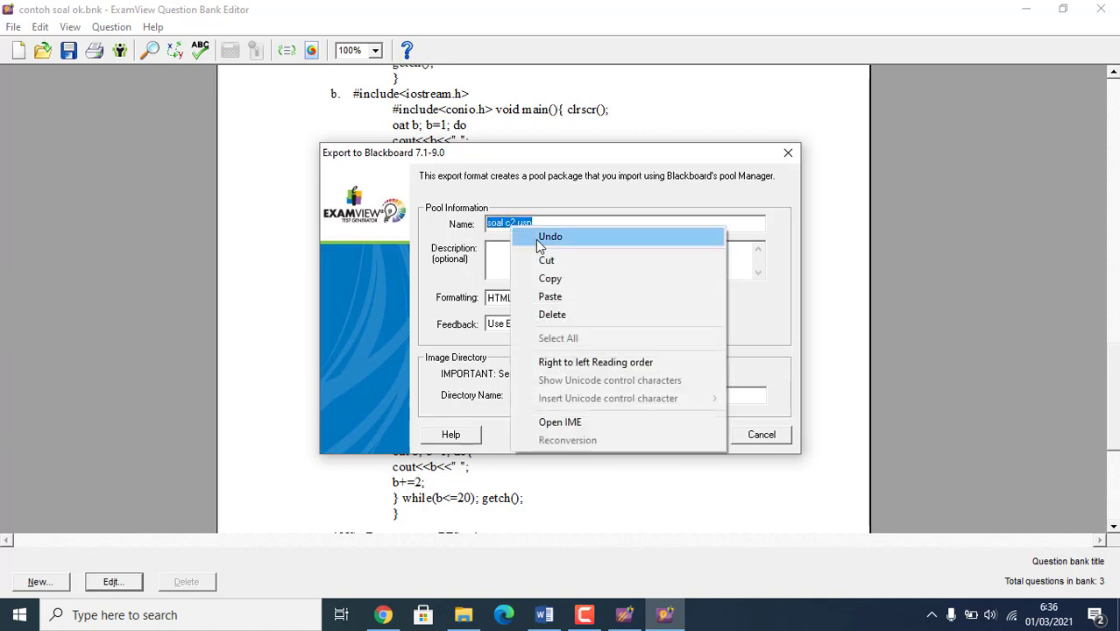
left_click(547, 278)
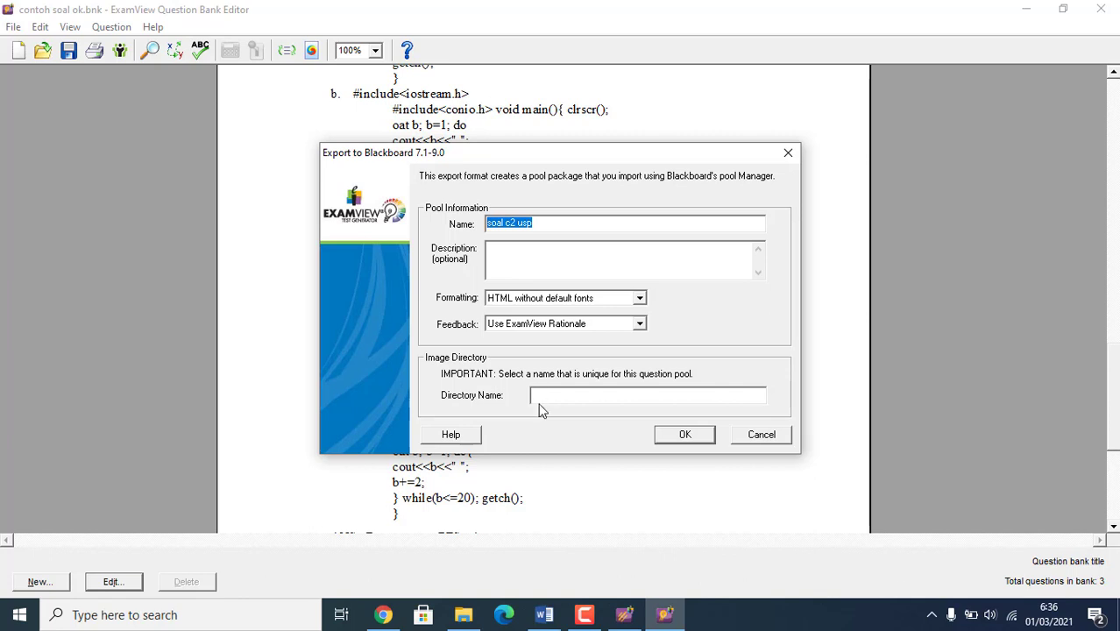
left_click(538, 395)
key("ctrl+v")
left_click(677, 430)
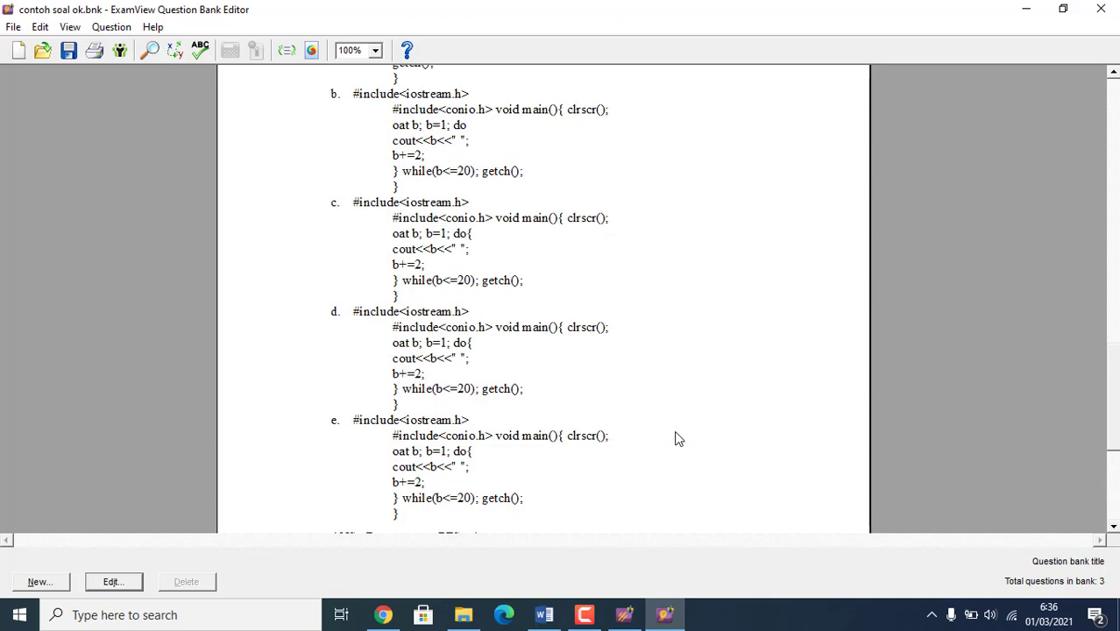
Switch to File Explorer and locate the exported soal c2 archive in the Desktop folder
left_click(481, 615)
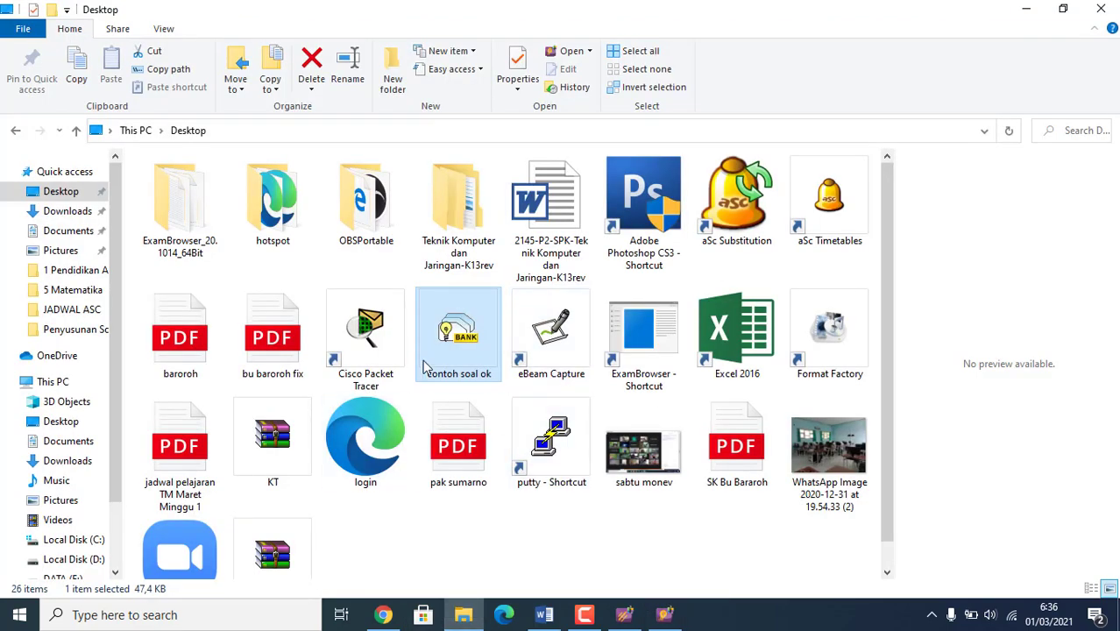
scroll(894, 359, "down", 1)
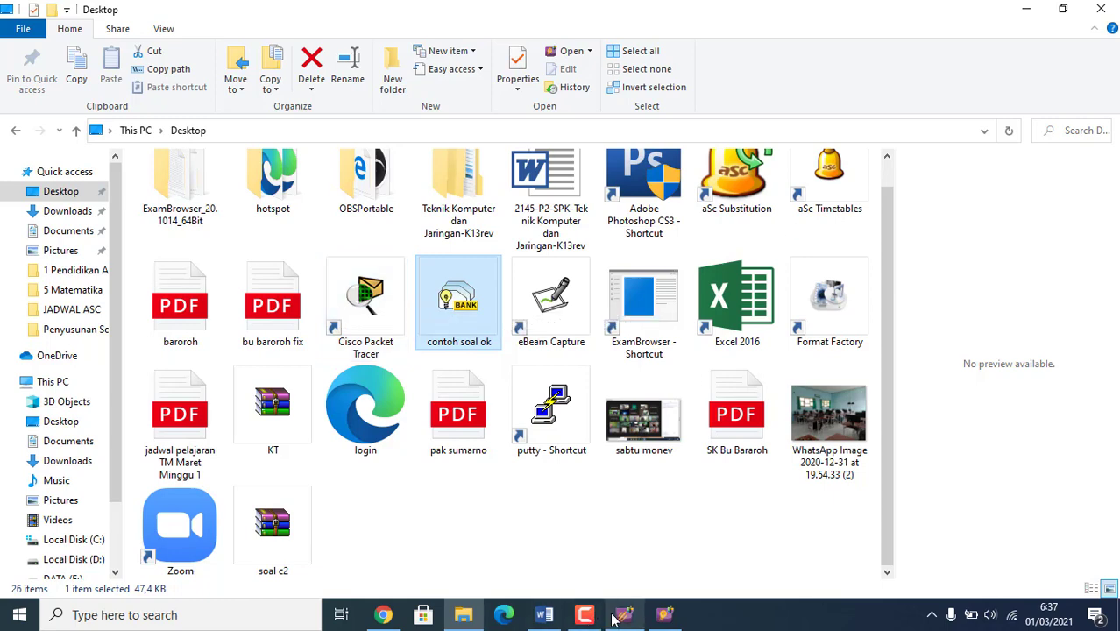
mouse_move(614, 619)
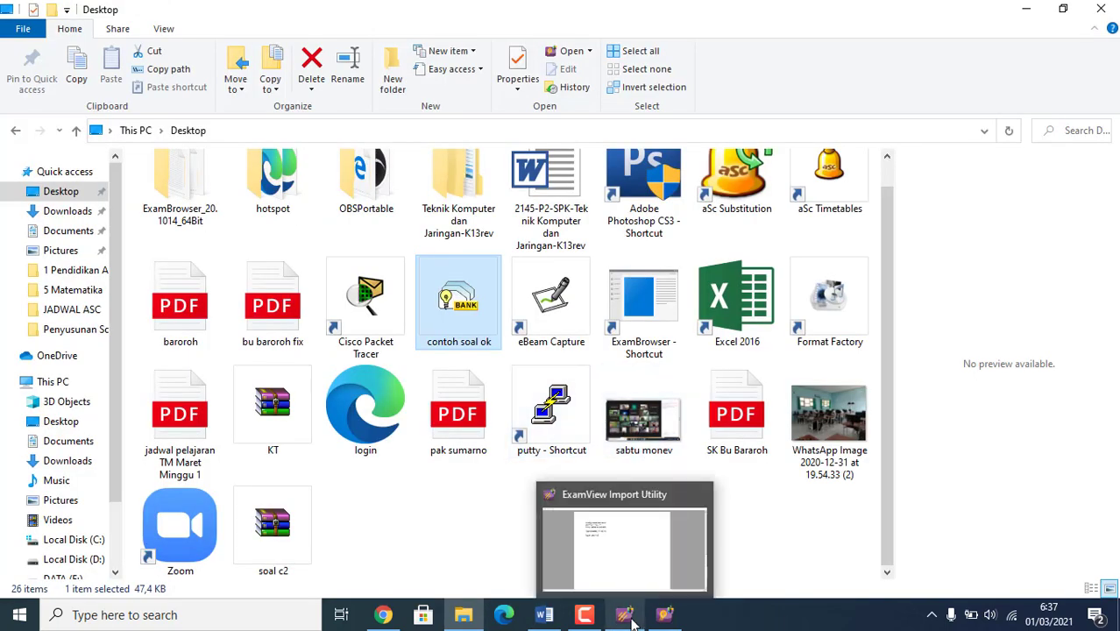
Switch to the contoh soal Agama document in Word and review the title, section keyword and first question
left_click(544, 614)
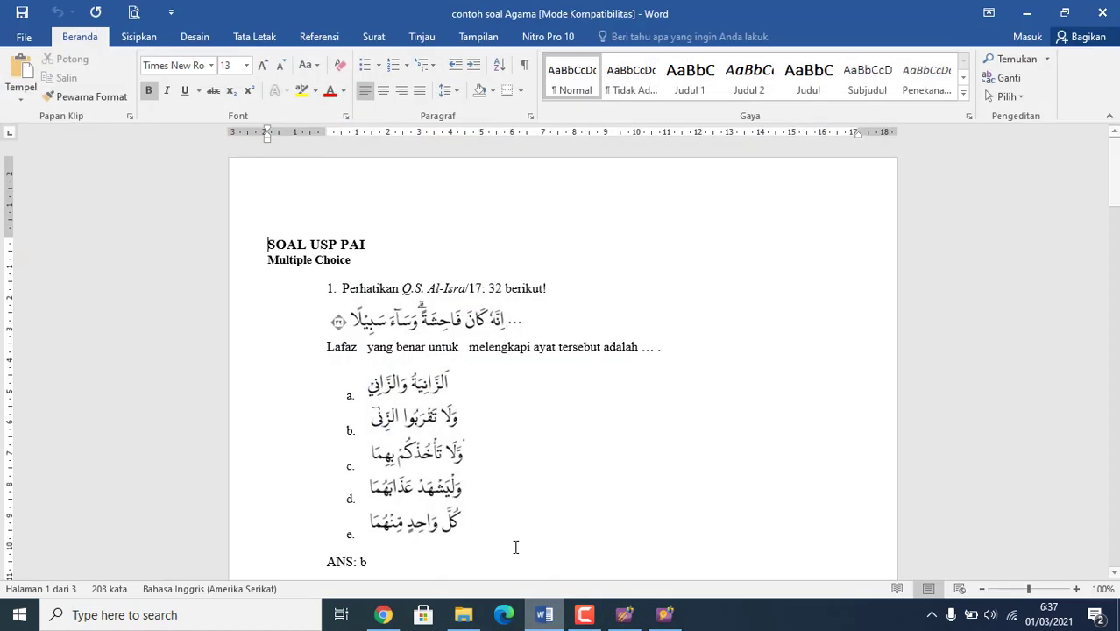
left_click(1115, 169)
mouse_move(1115, 168)
left_mouse_down()
mouse_move(1117, 307)
mouse_move(1115, 162)
left_mouse_up()
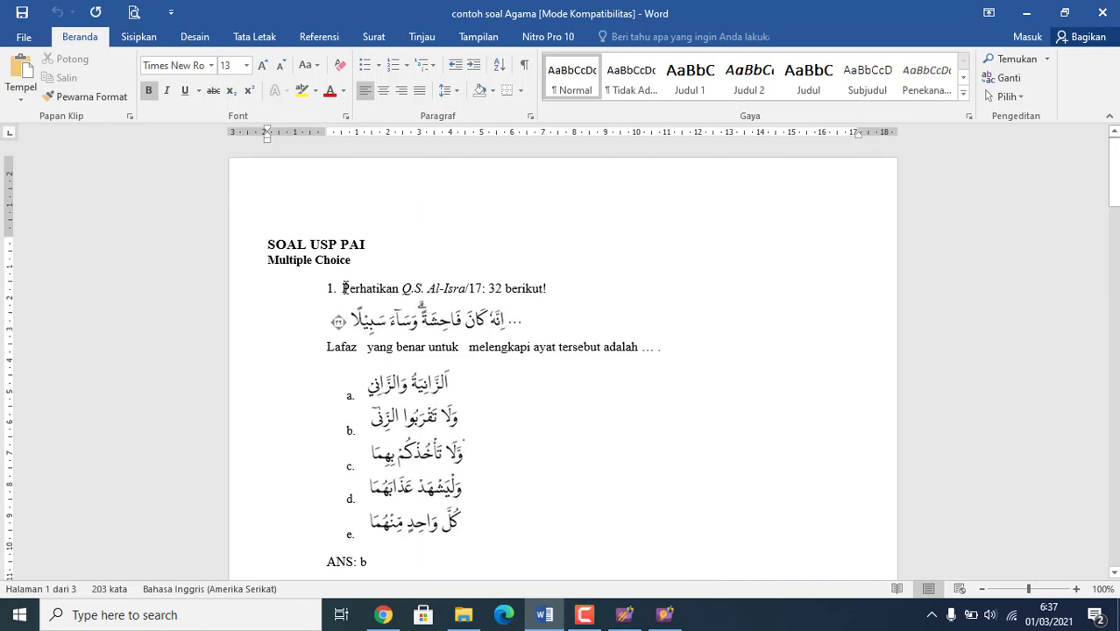
left_click_drag(1115, 175, 1075, 171)
scroll(399, 186, "up", 1)
left_click(343, 290)
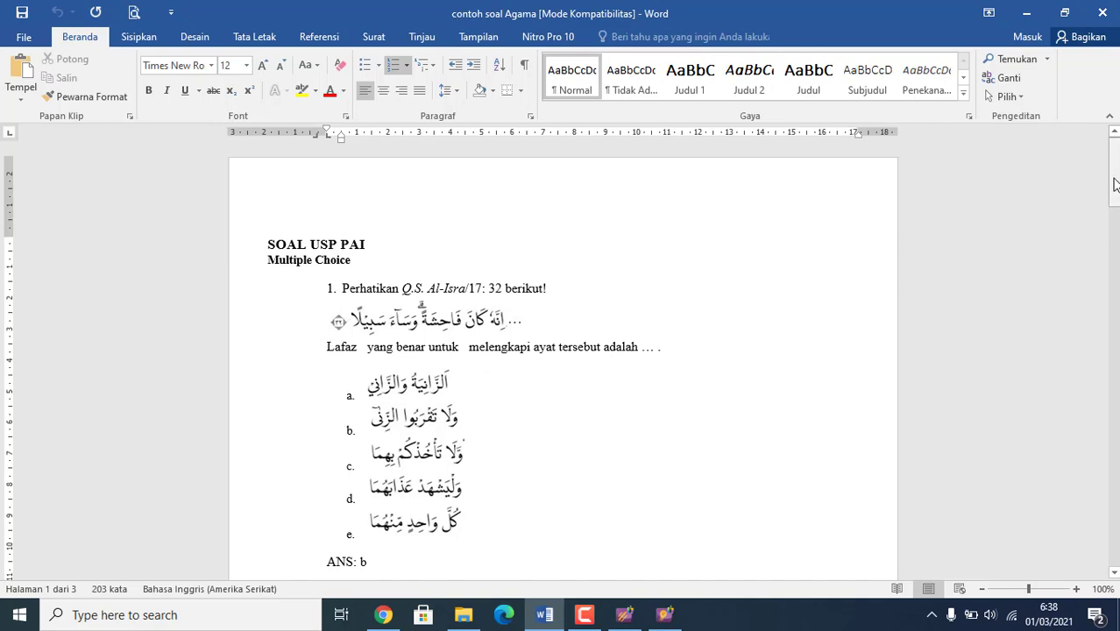
Select question 1's Arabic answer options a to e and view the line spacing choices without changing the spacing
left_click_drag(1114, 182, 1117, 229)
left_click_drag(377, 219, 396, 337)
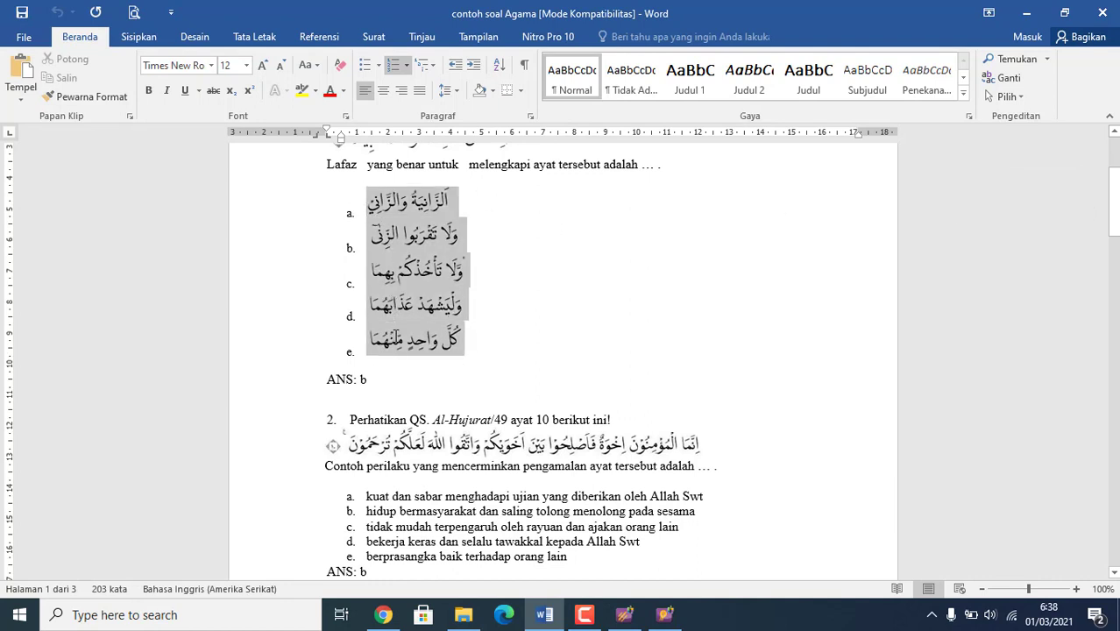
left_click(260, 38)
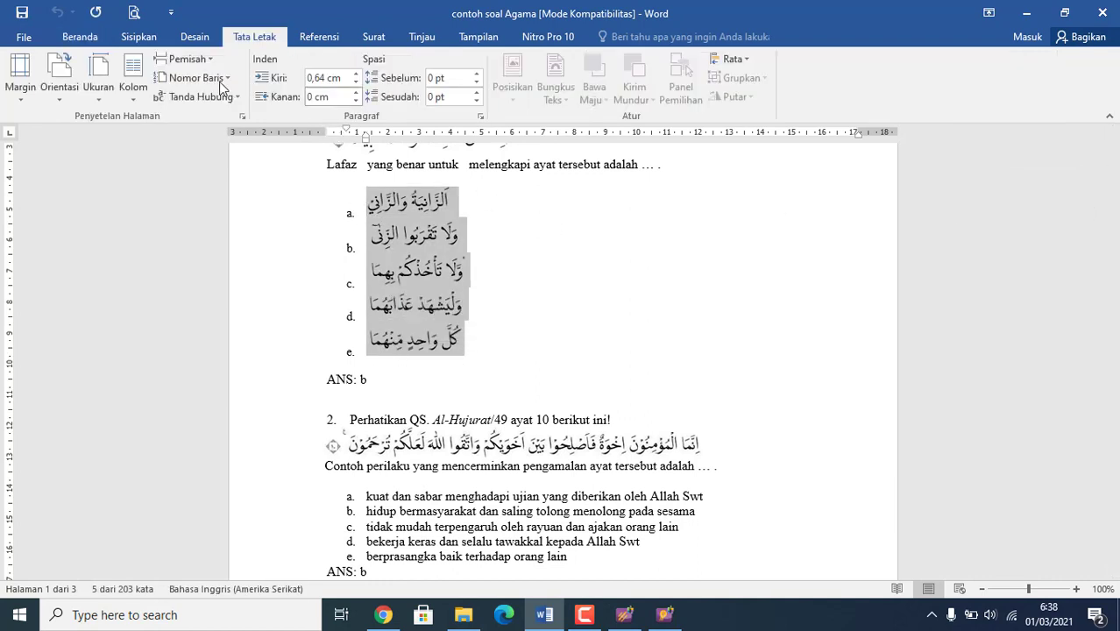
left_click(87, 37)
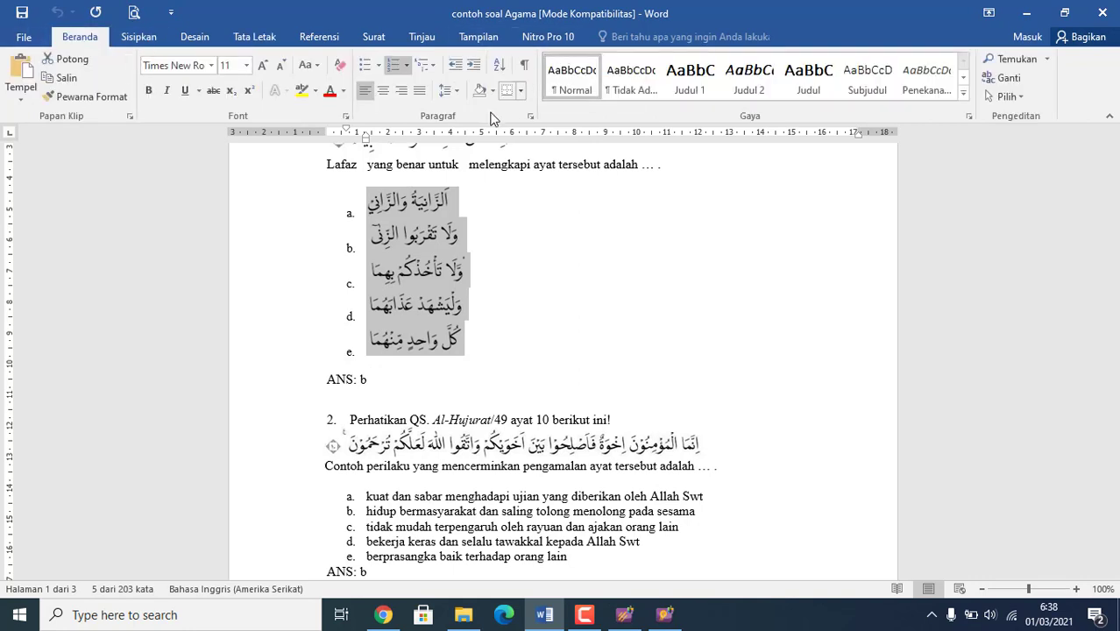
left_click(449, 91)
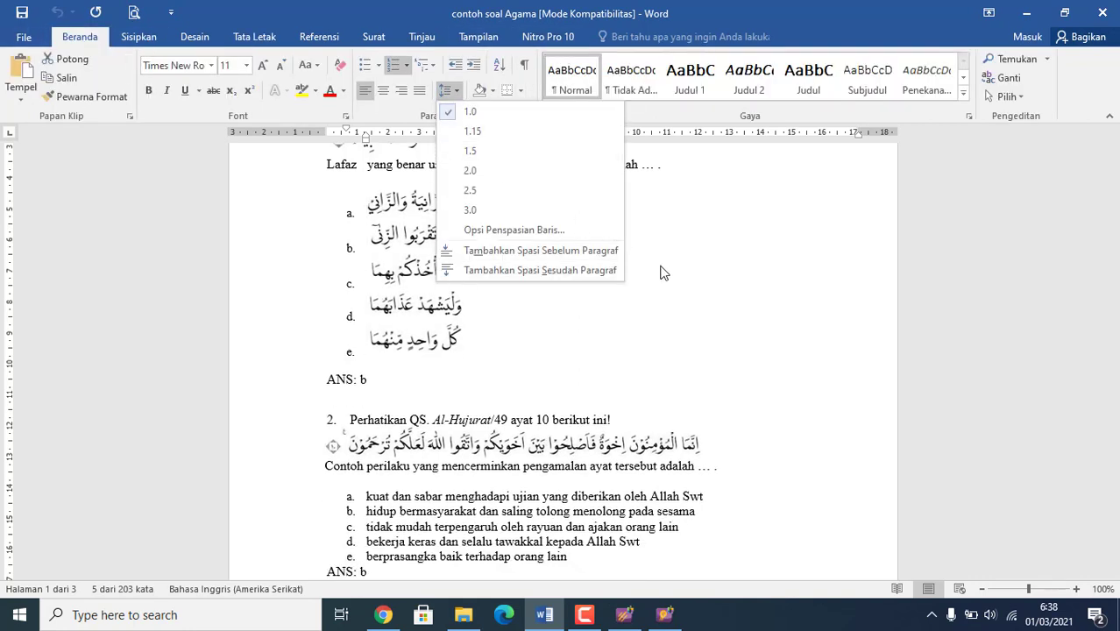
left_click(695, 303)
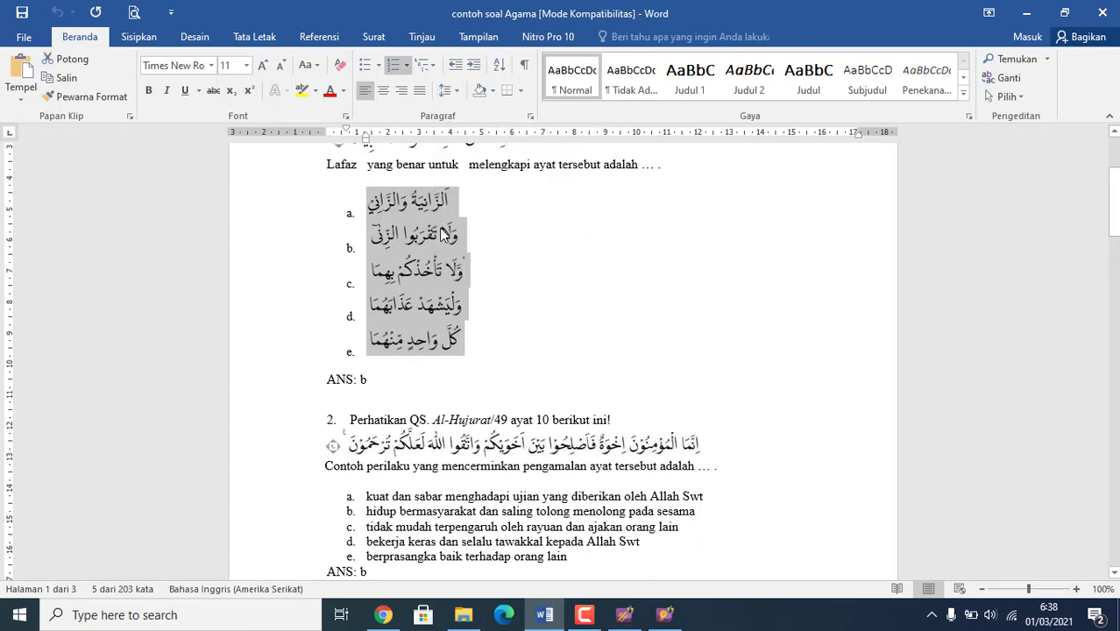
left_click(691, 274)
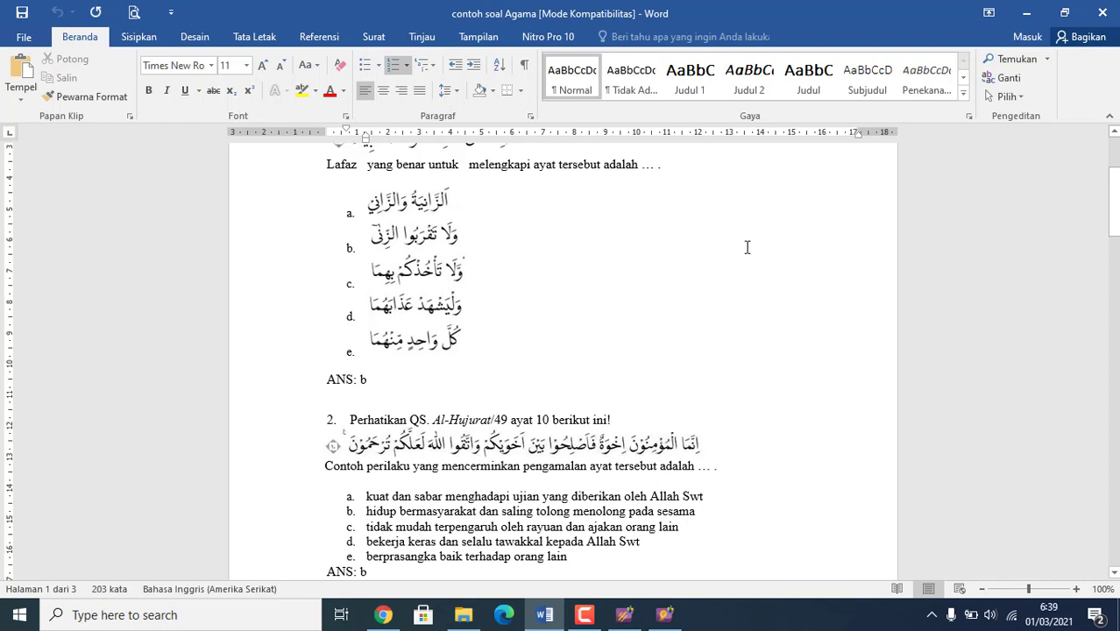
Examine the lettering and placement of question 1's answer options beneath the question text
left_click_drag(347, 214, 348, 284)
left_click(367, 210)
left_click_drag(1115, 195, 1115, 168)
left_click(359, 266)
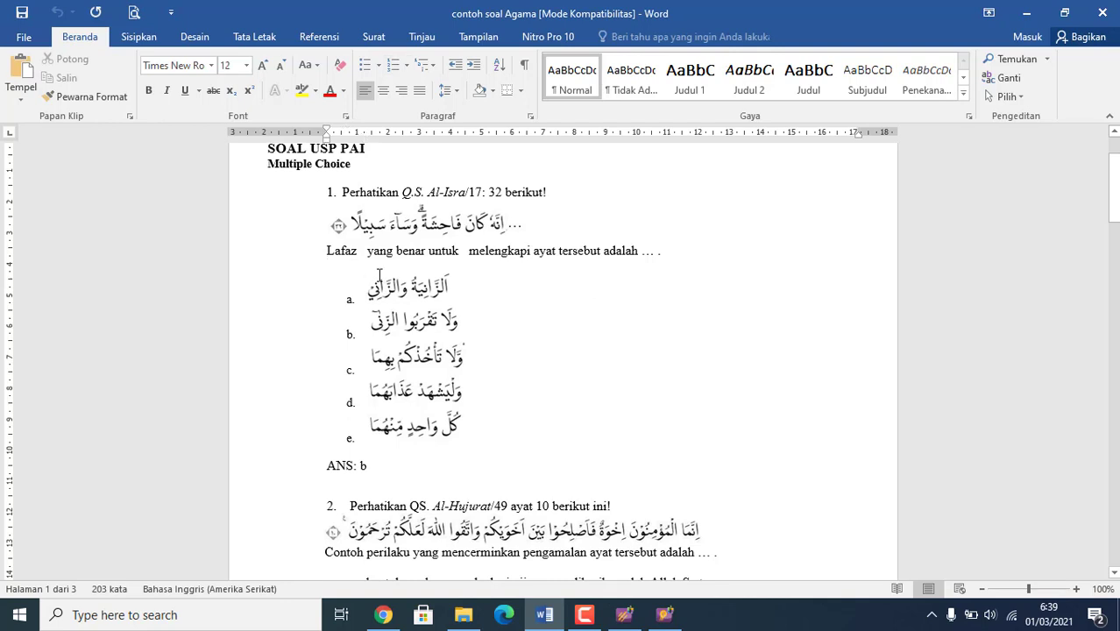
Remove the blank line above question 1's answer options and apply a line spacing choice to options a to e
key("BackSpace")
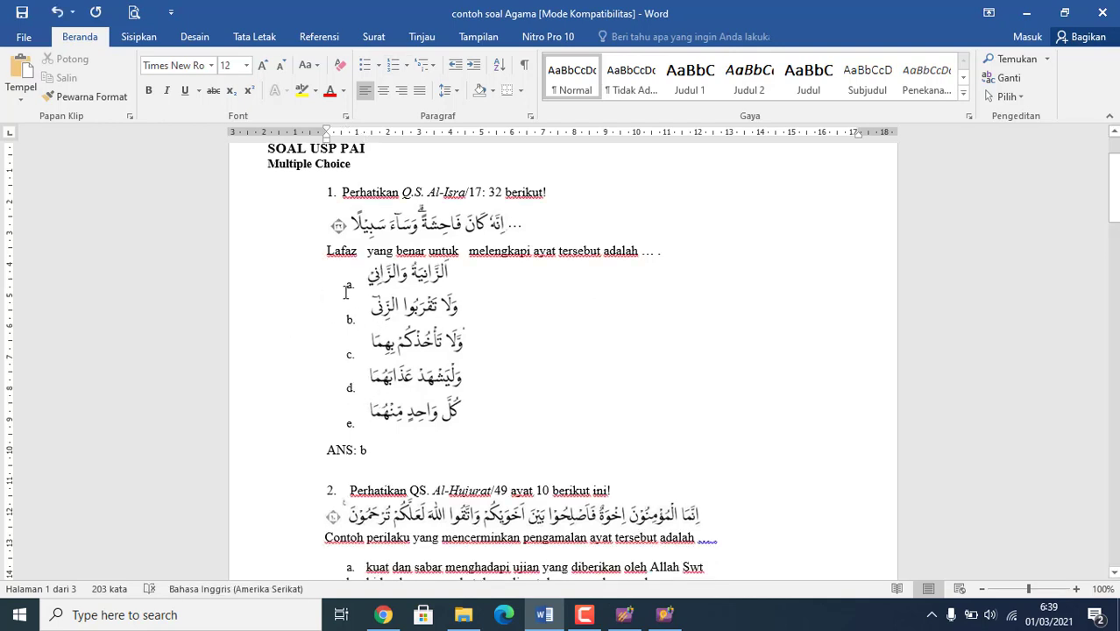
left_click_drag(345, 293, 352, 421)
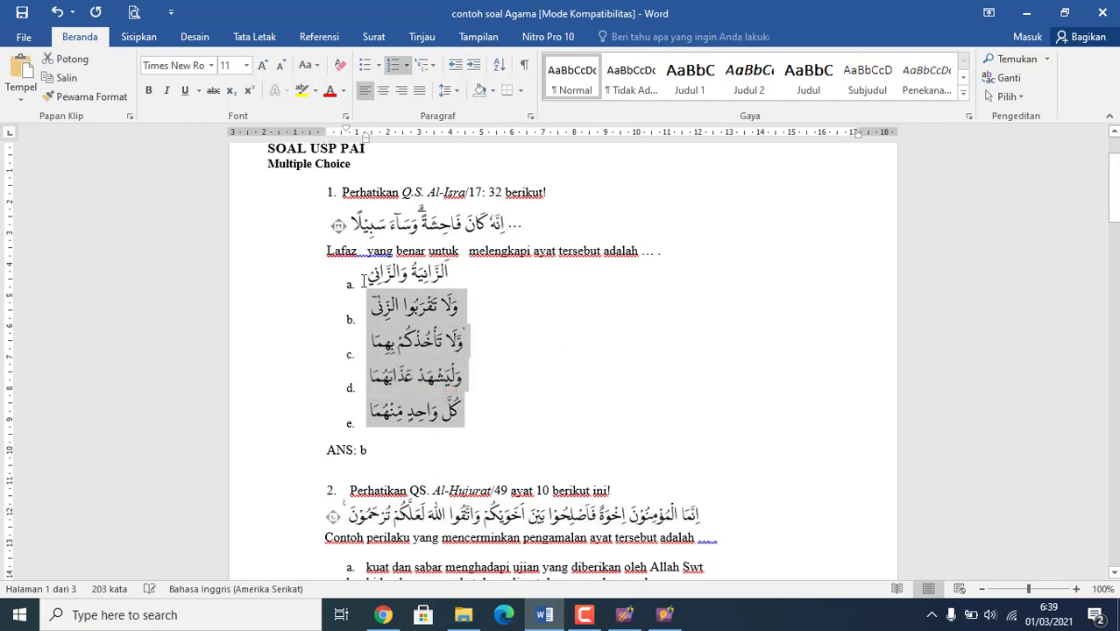
left_click_drag(359, 279, 402, 431)
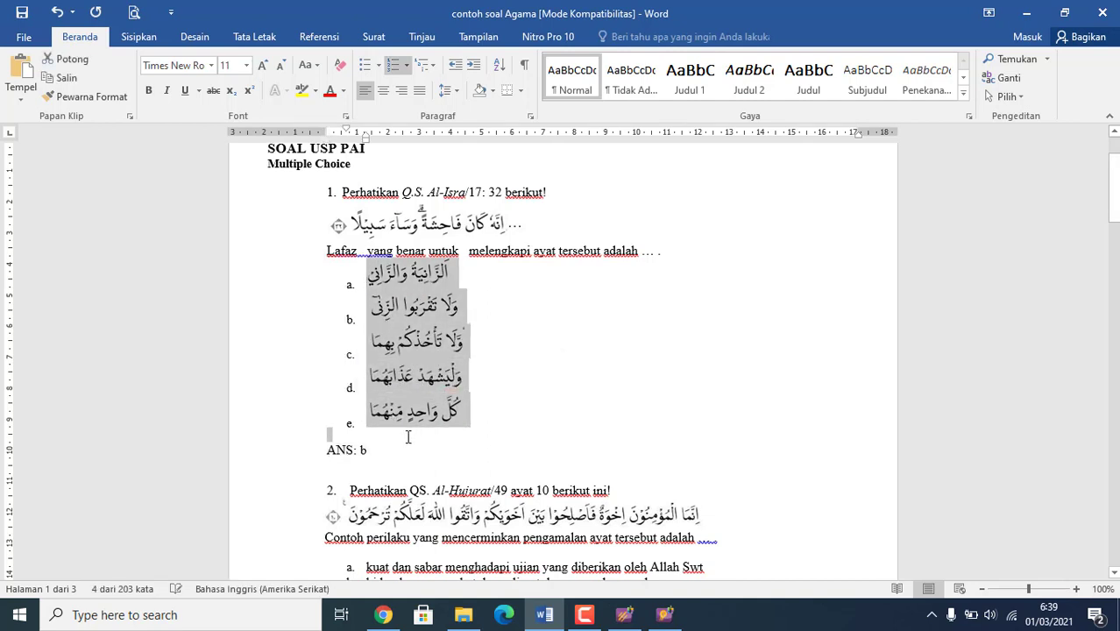
left_click(447, 90)
left_click(449, 112)
left_click(372, 278)
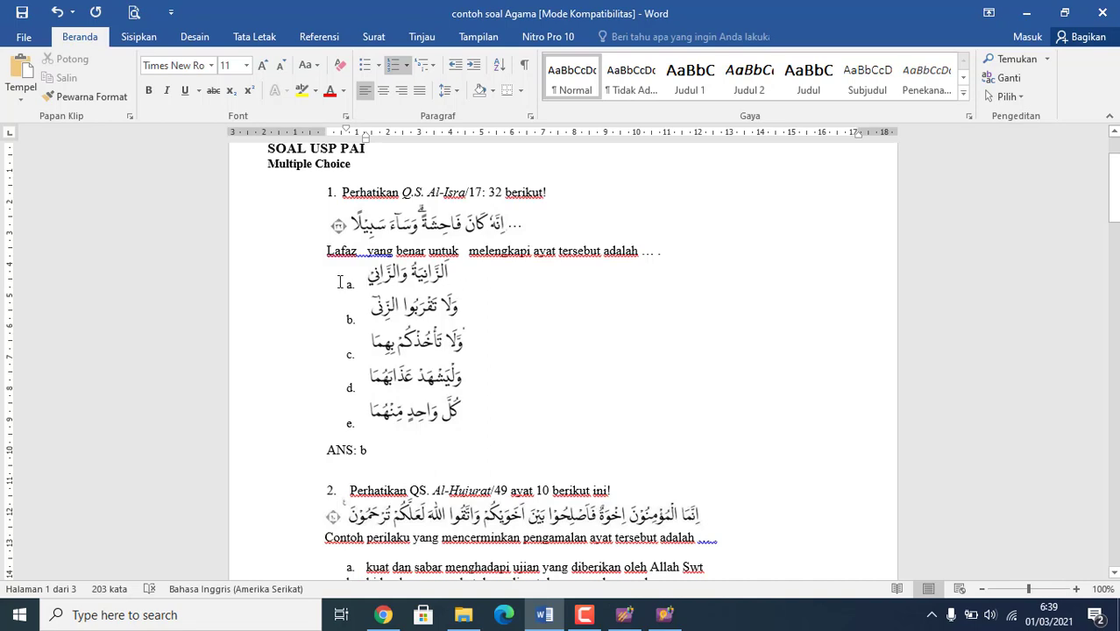
Review the remaining questions and check the save settings for Rich Text Format in the Penyusunan Soal folder, without saving a copy
left_click_drag(1113, 188, 1114, 221)
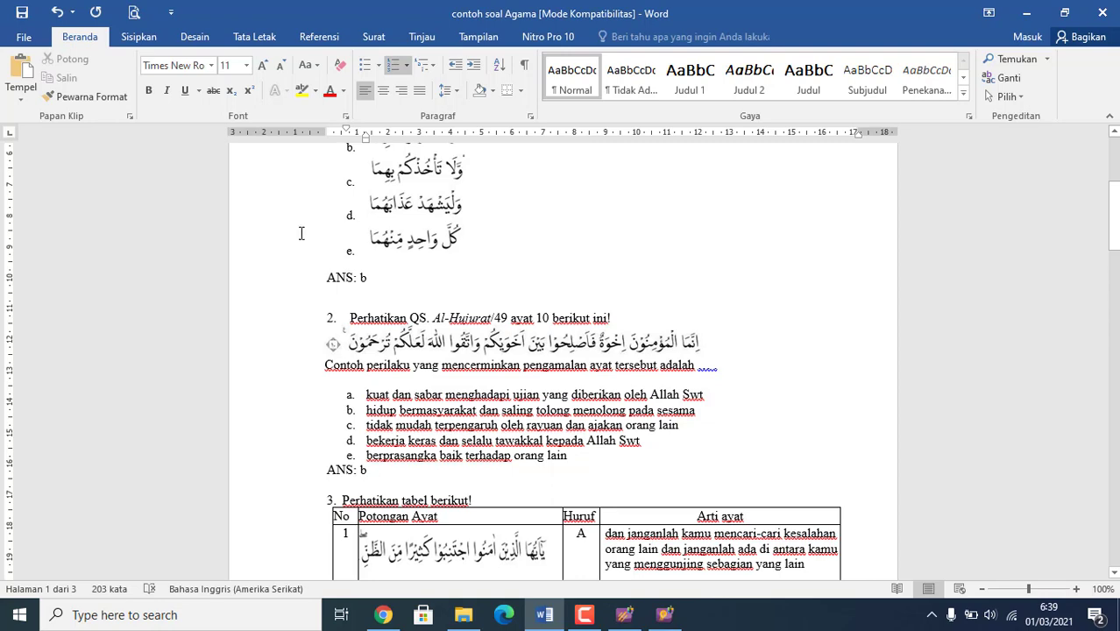
left_click(1118, 219)
left_click_drag(1118, 219, 1093, 115)
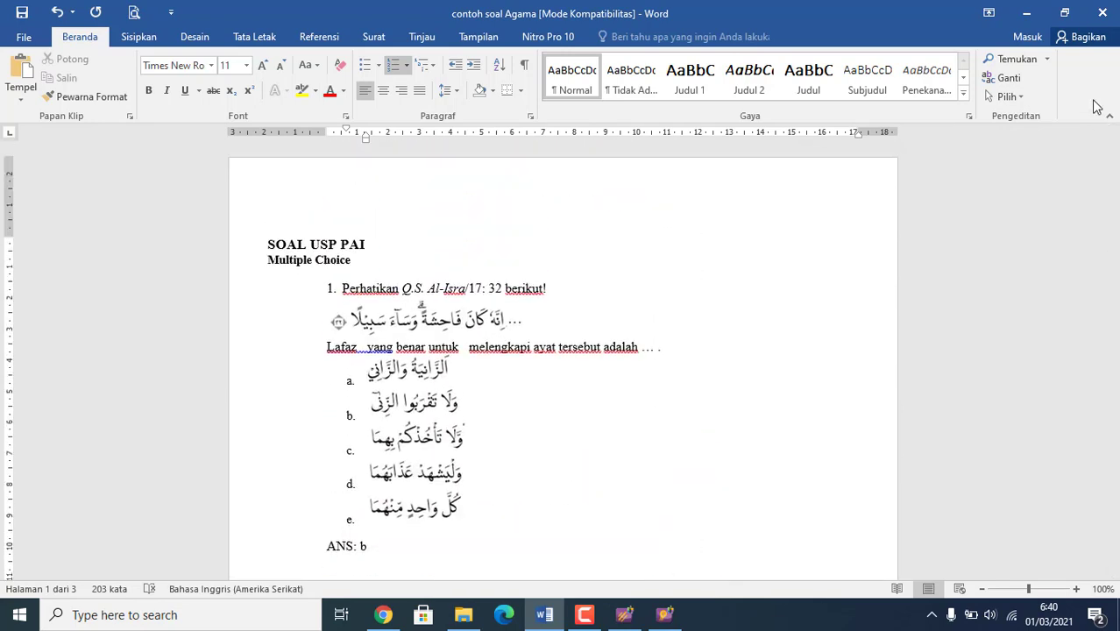
left_click(23, 37)
left_click(46, 218)
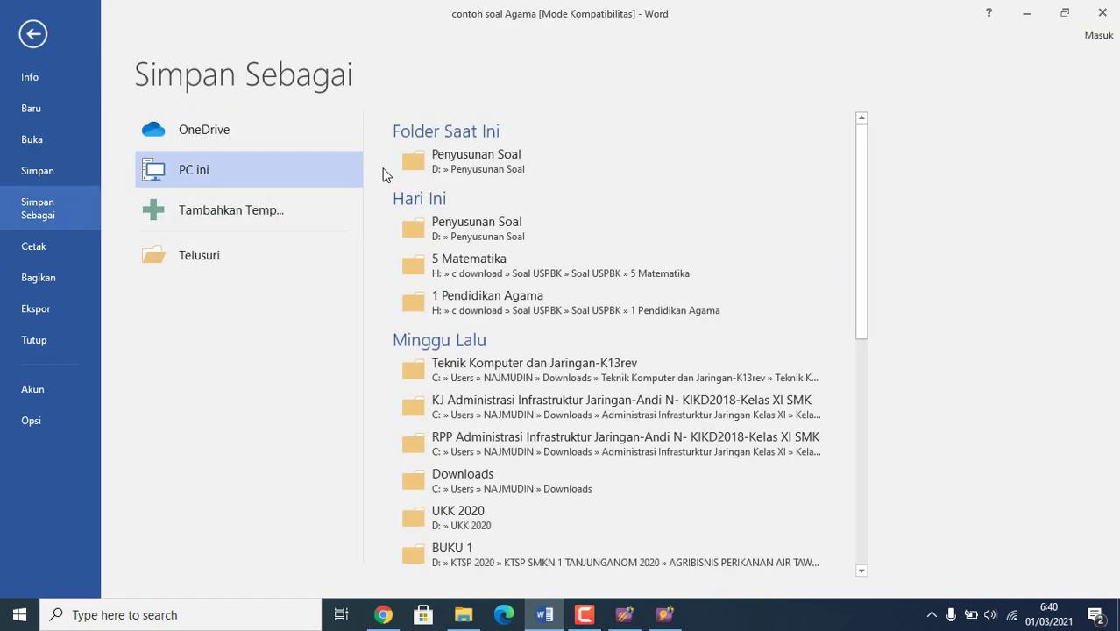
left_click(427, 176)
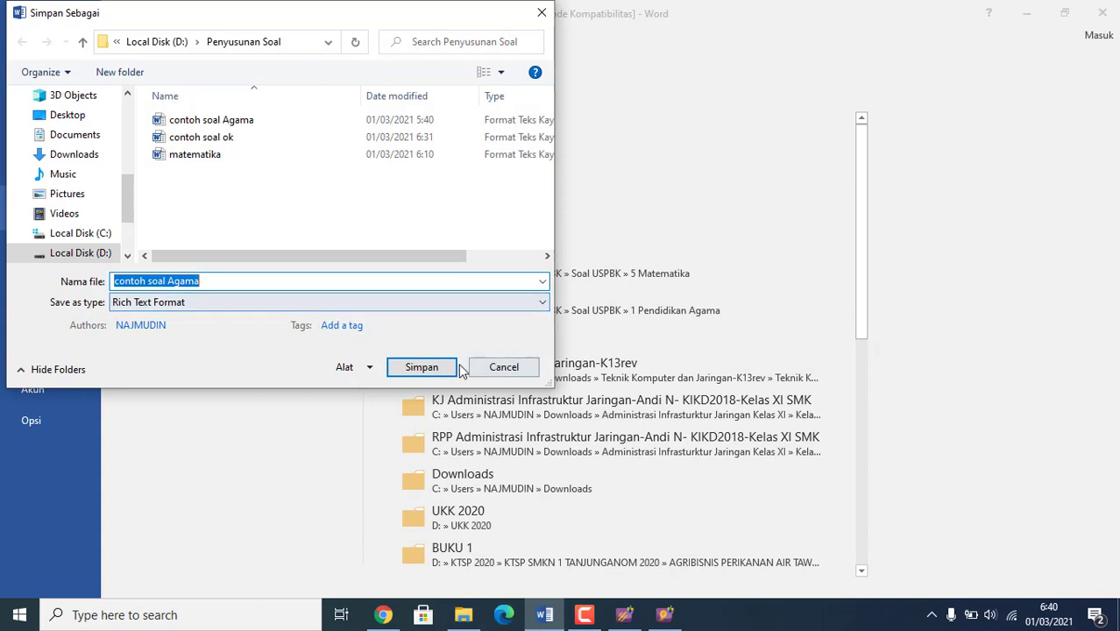
left_click(526, 366)
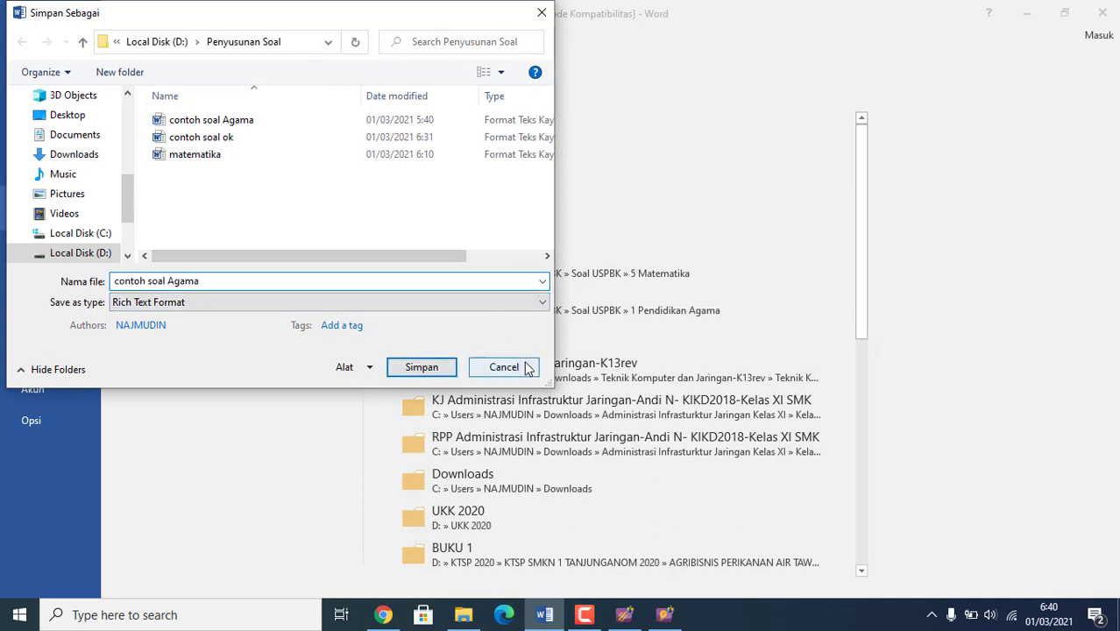
left_click(32, 35)
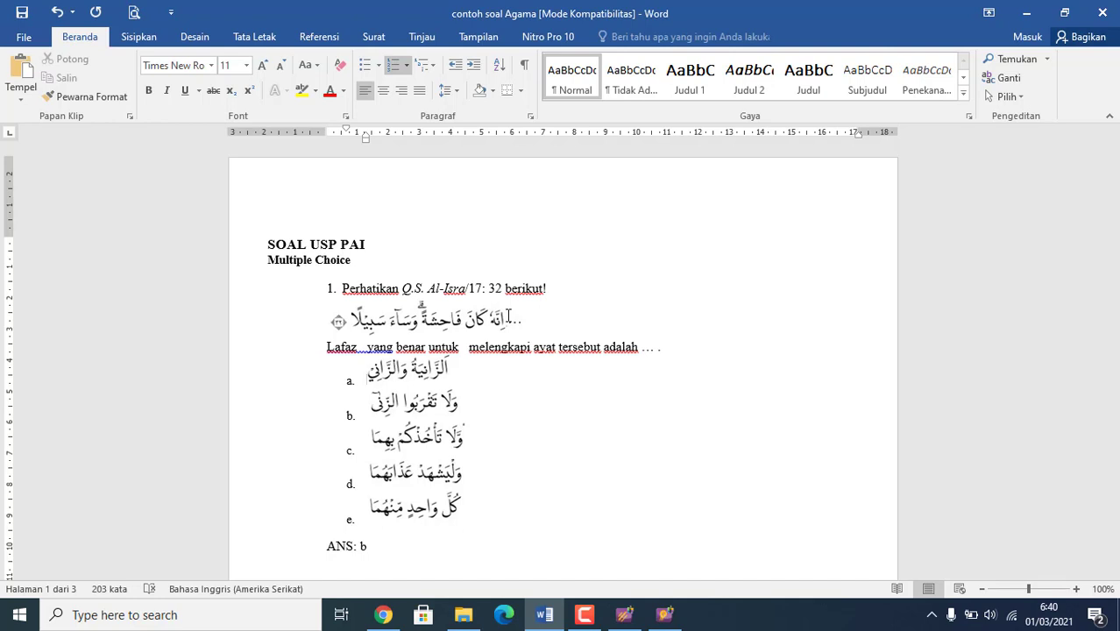
Close the contoh soal Agama document and the ExamView Import Utility window holding the previous import log
left_click(1103, 14)
left_click(554, 344)
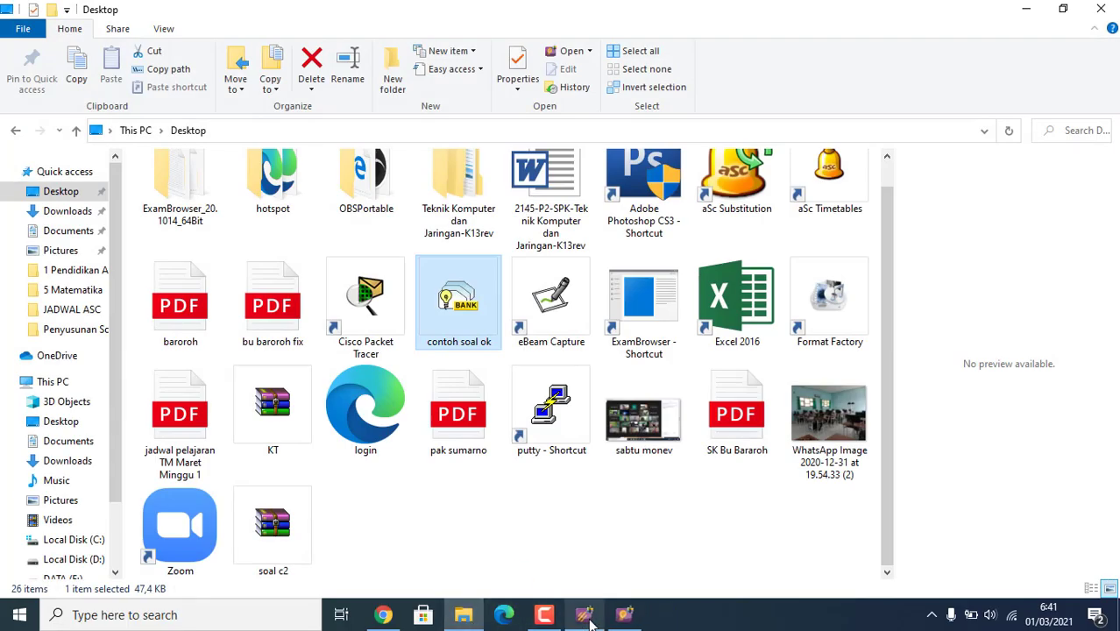
left_click(587, 617)
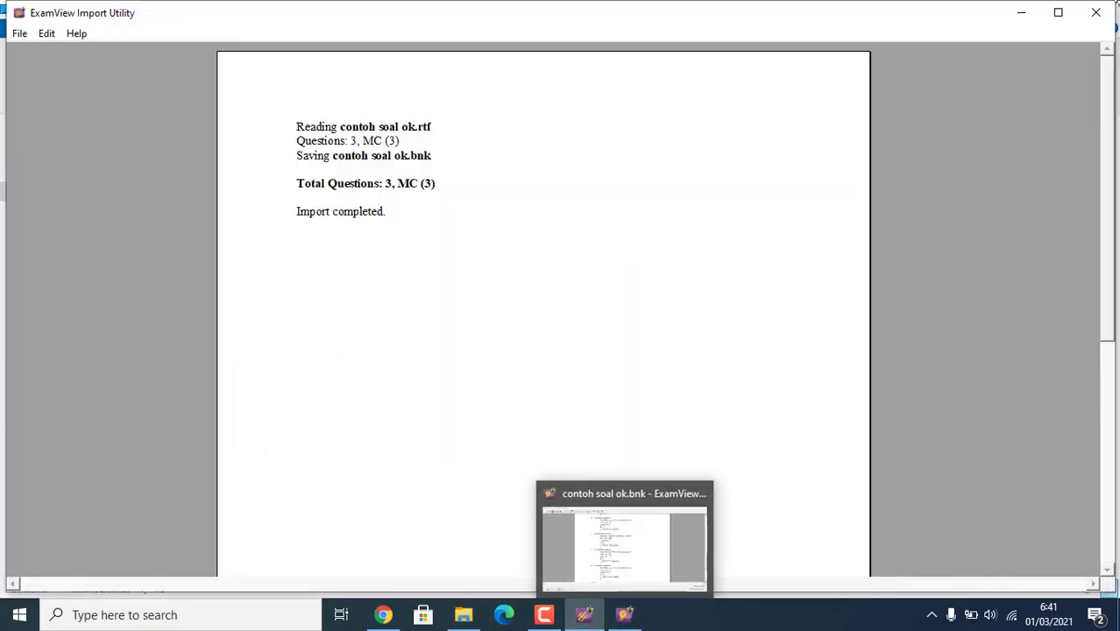
left_click(1094, 12)
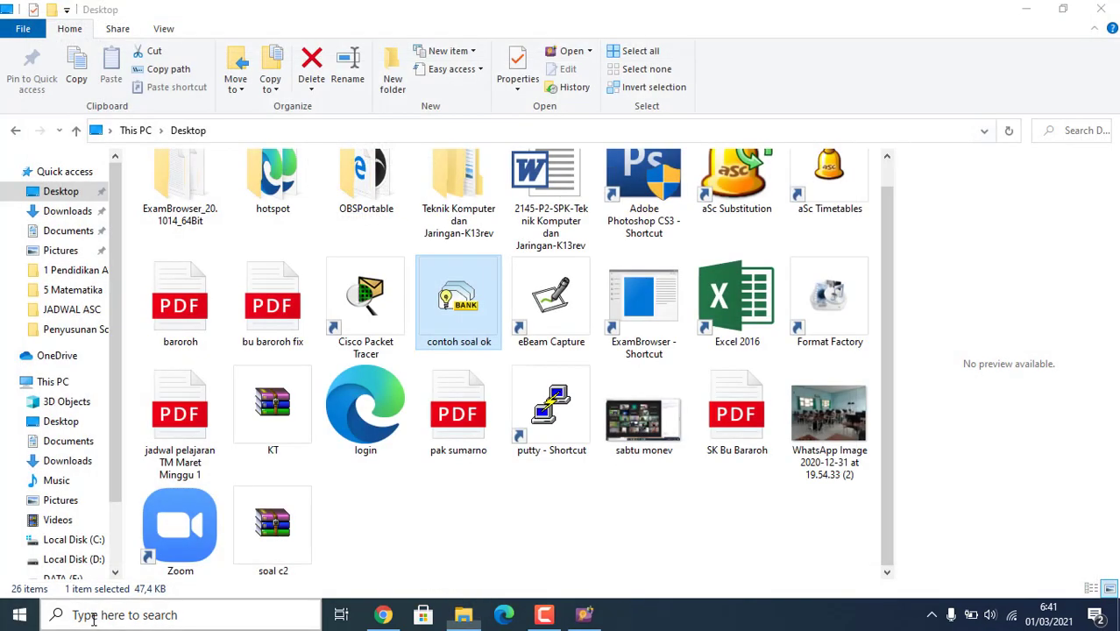
Launch ExamView Import Utility again and advance its wizard to the RTF file selection
left_click(85, 617)
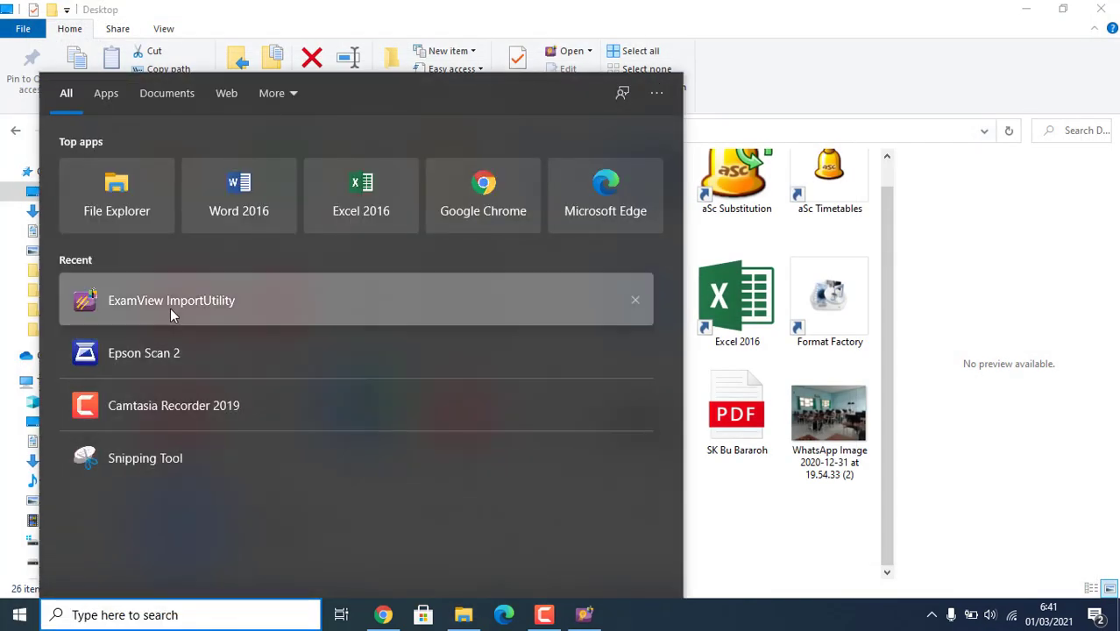
left_click(171, 301)
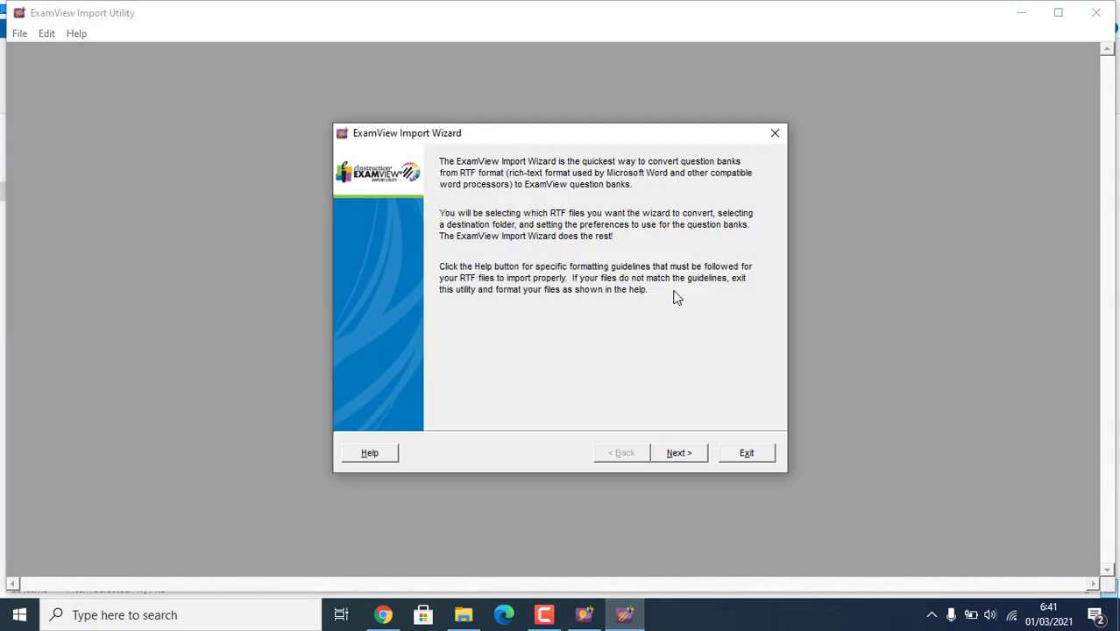
left_click(680, 452)
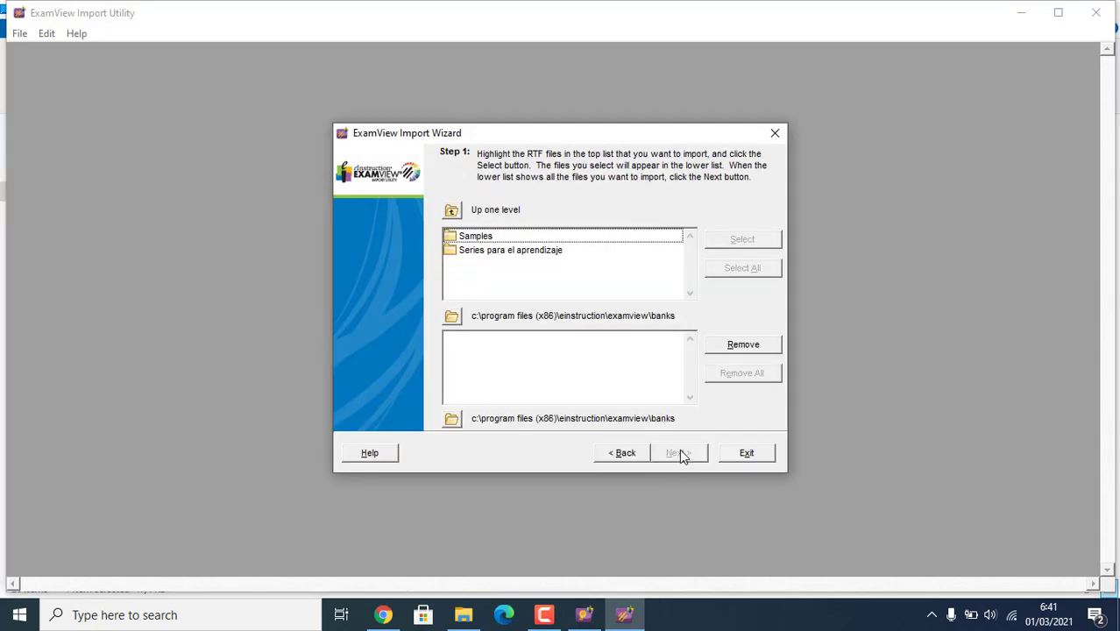
Browse to D:\Penyusunan Soal as the source folder and add contoh soal Agama.rtf to the files for import
left_click(451, 317)
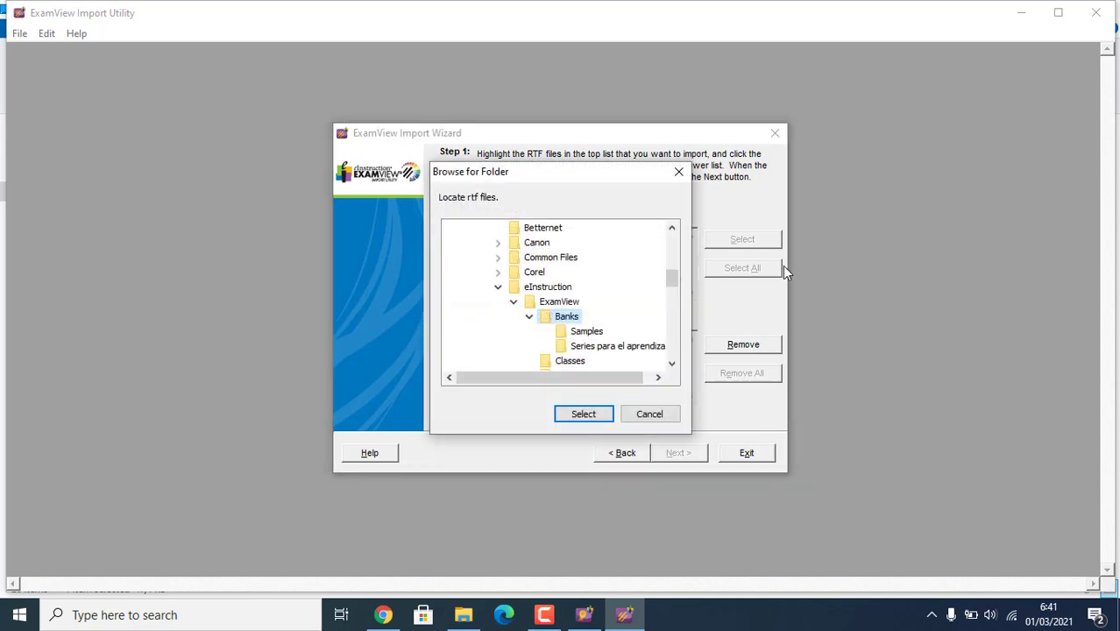
left_click_drag(669, 279, 669, 346)
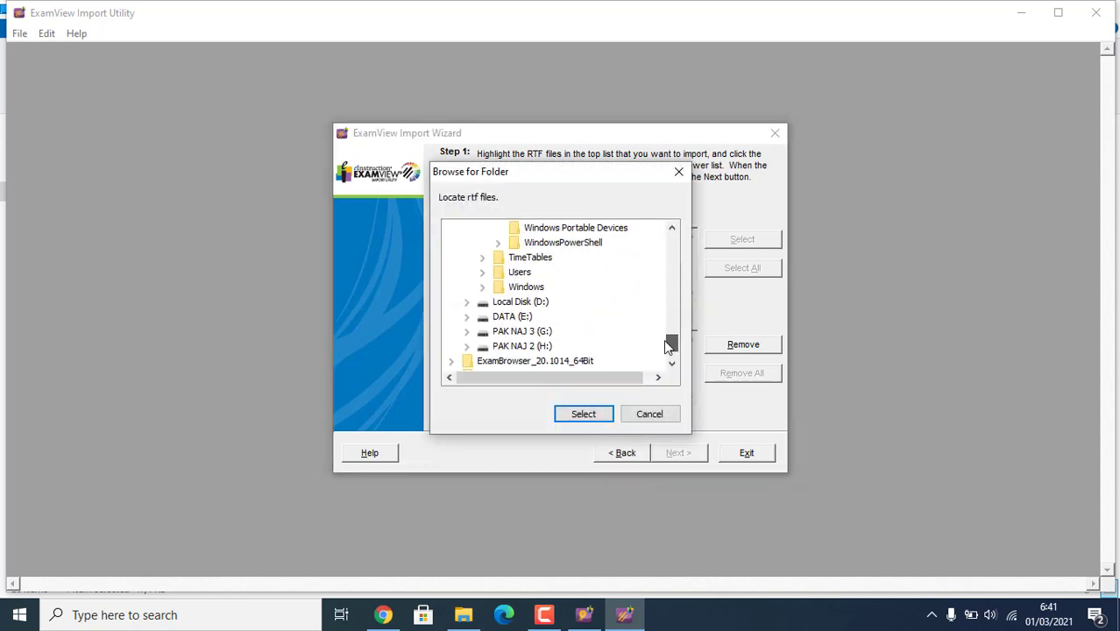
double_click(492, 304)
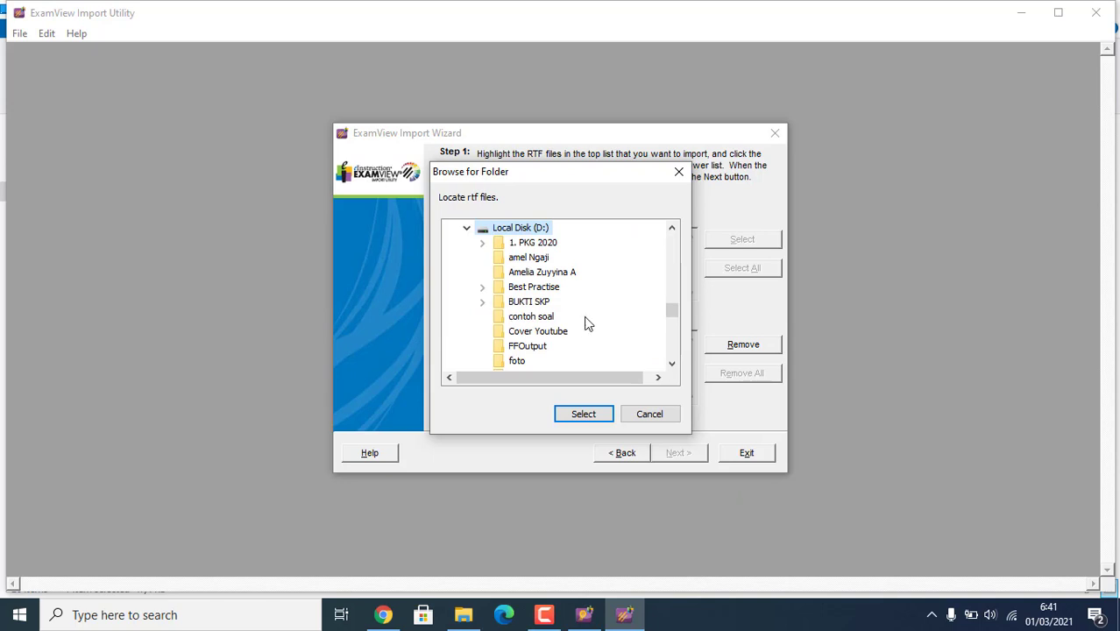
left_click(522, 334)
key("p")
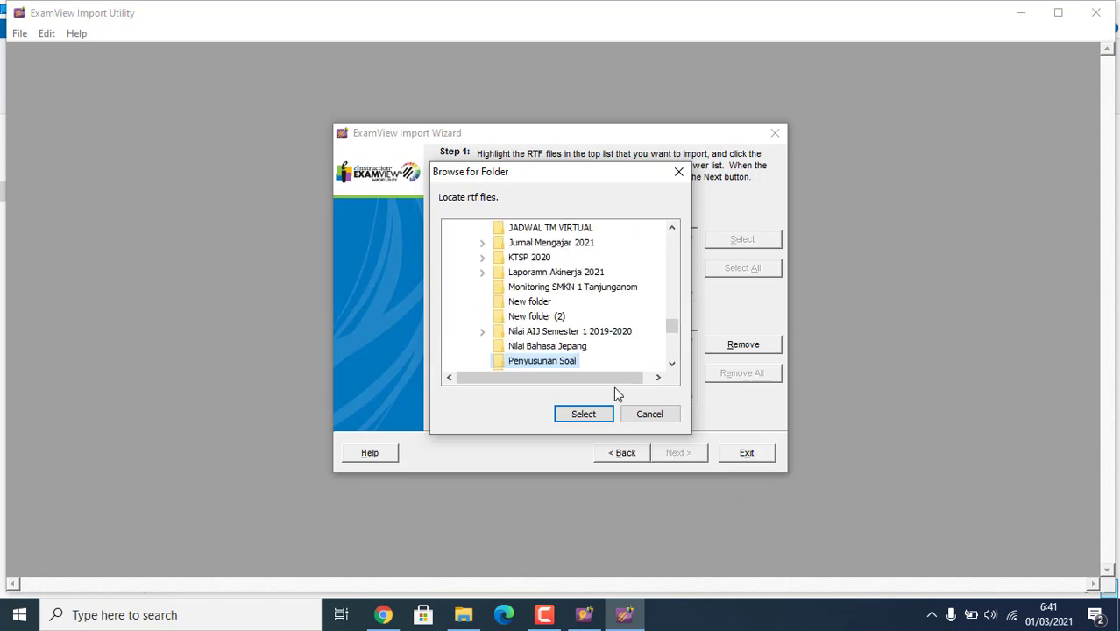
left_click(586, 415)
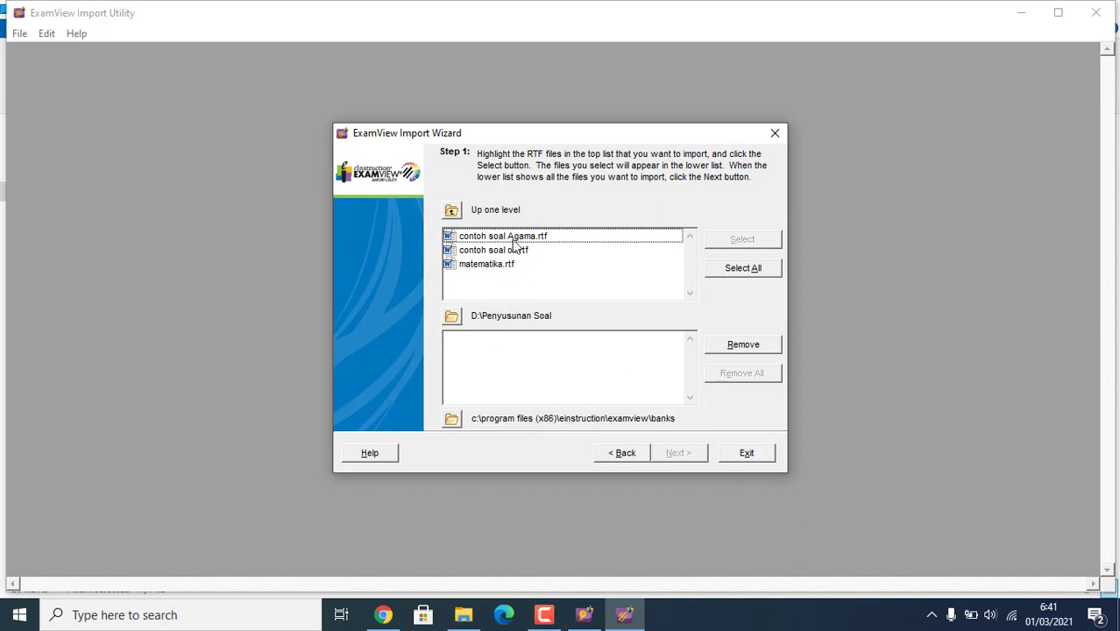
left_click(513, 238)
left_click(740, 241)
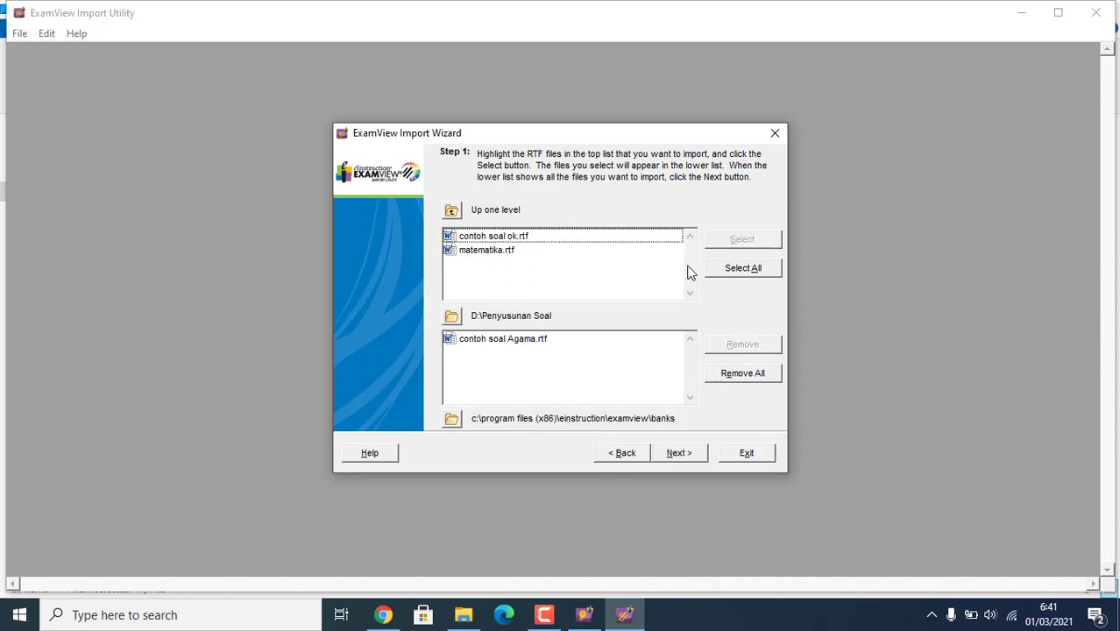
Set the Desktop as the destination folder for the converted question bank
left_click(452, 419)
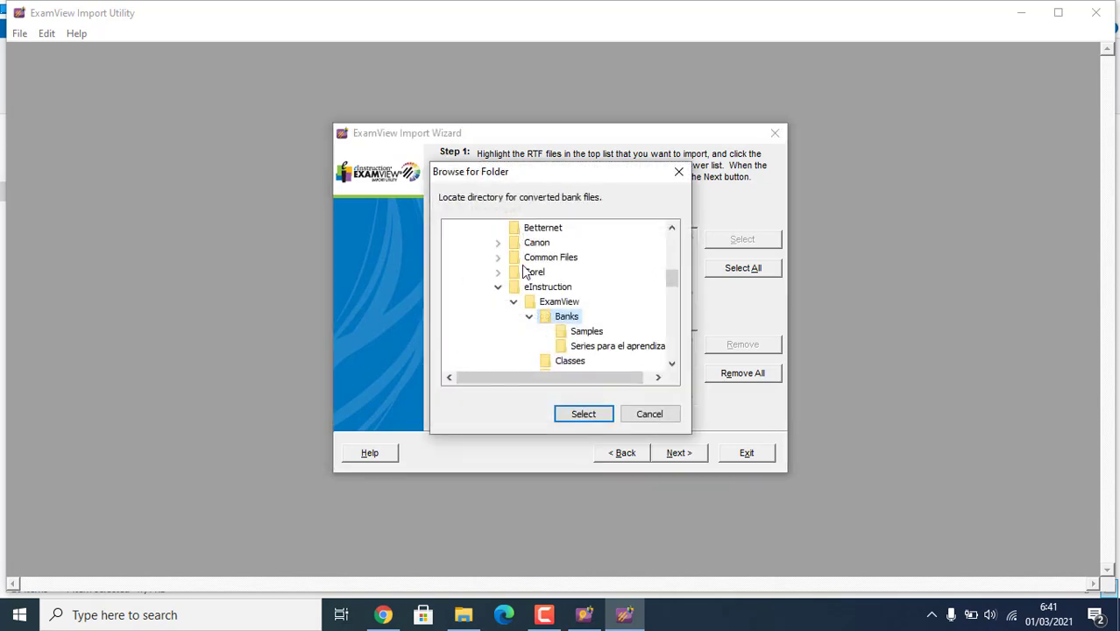
left_click_drag(670, 278, 664, 223)
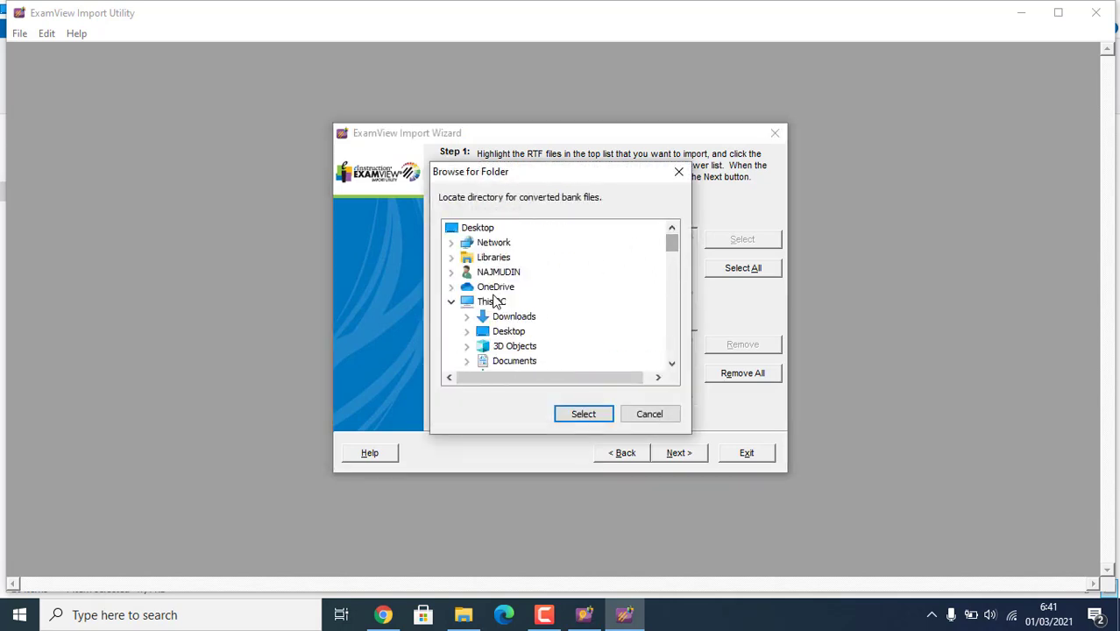
left_click(509, 332)
left_click(582, 416)
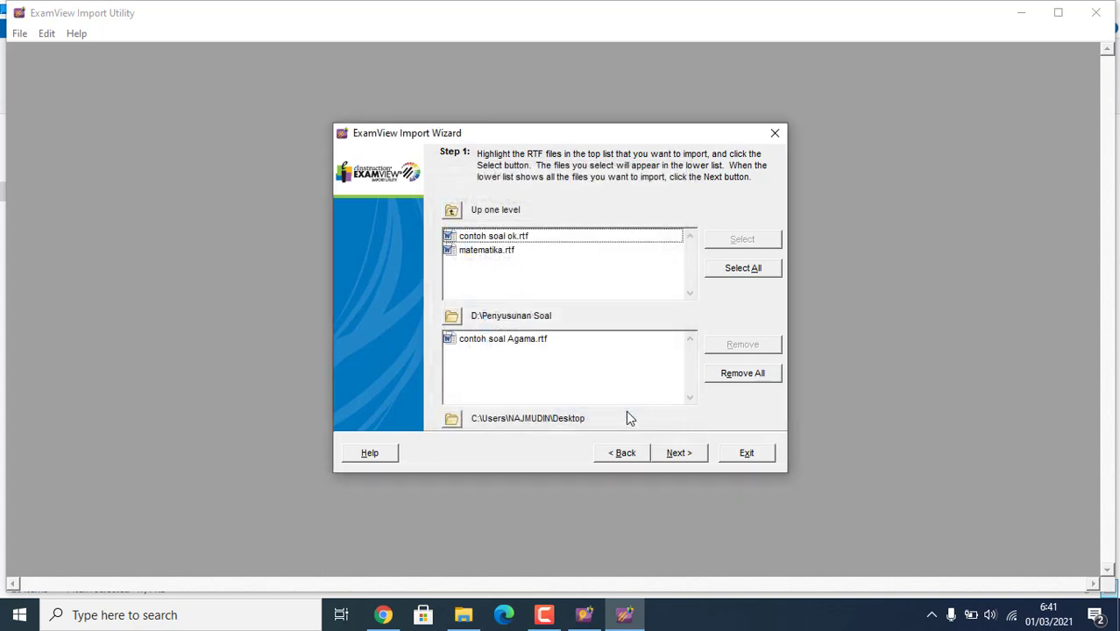
Accept the default preferences, fonts and Multiple Choice keyword, finish importing the bank, and close the import utility
left_click(679, 454)
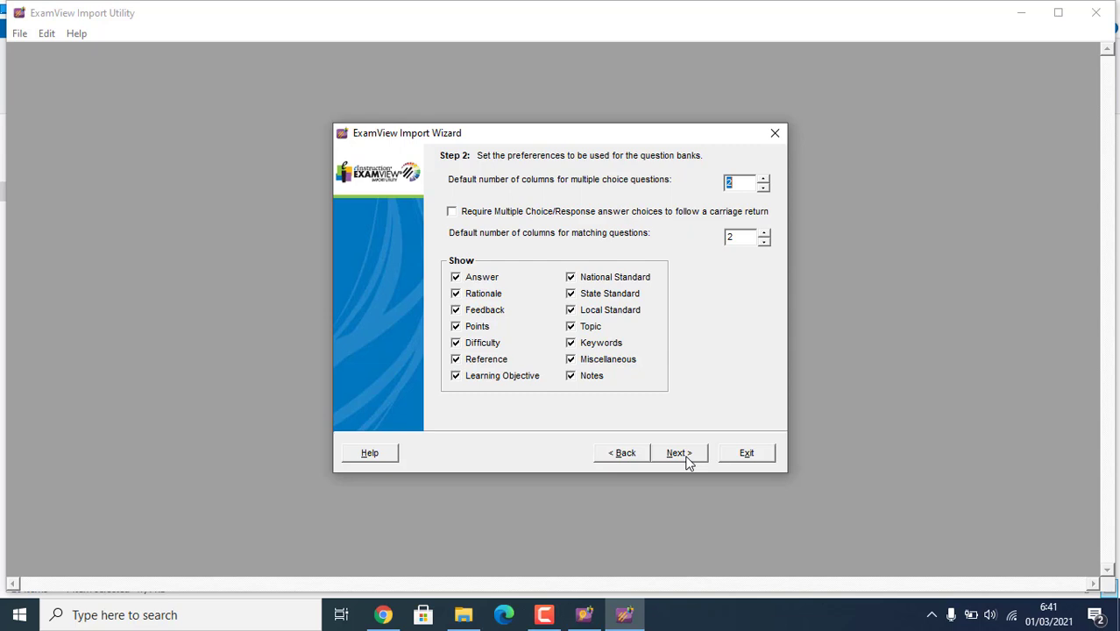
left_click(679, 453)
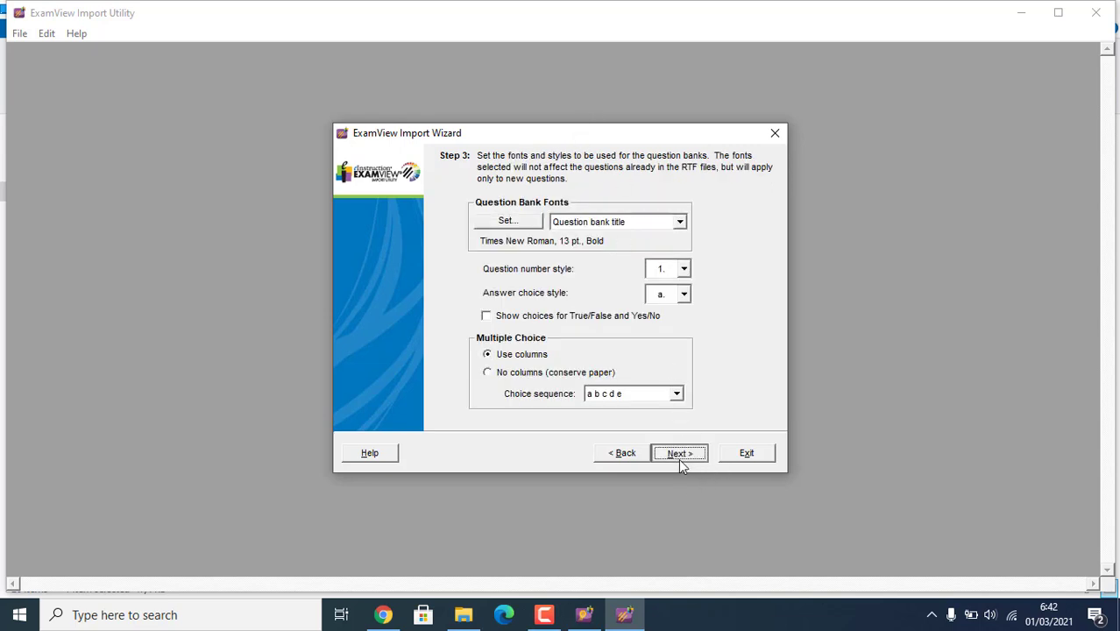
left_click(678, 457)
left_click(658, 267)
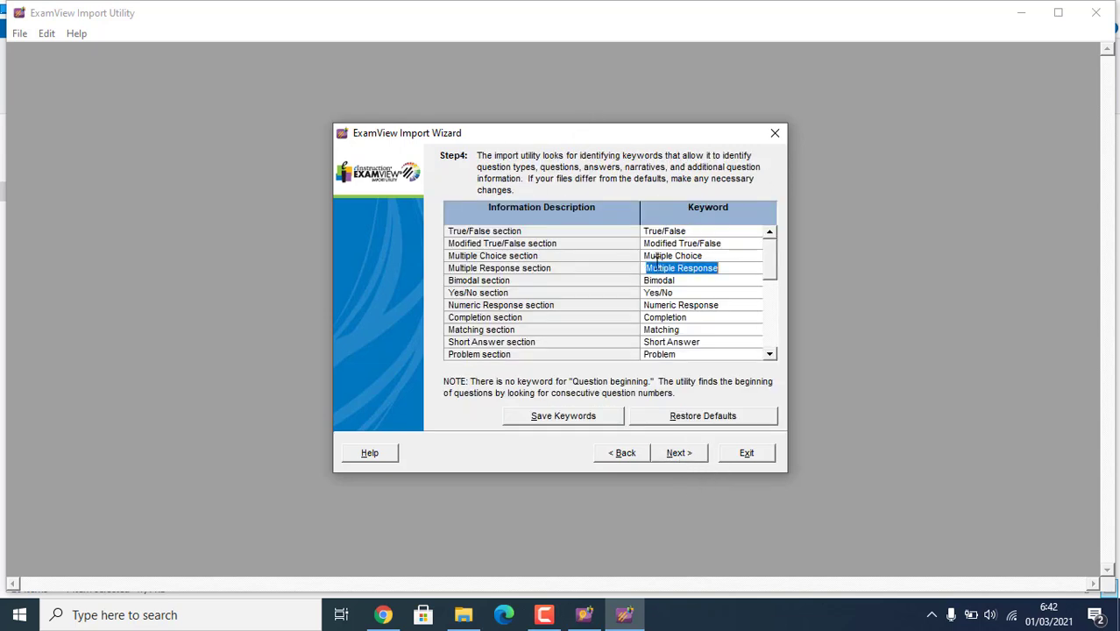
left_click(659, 256)
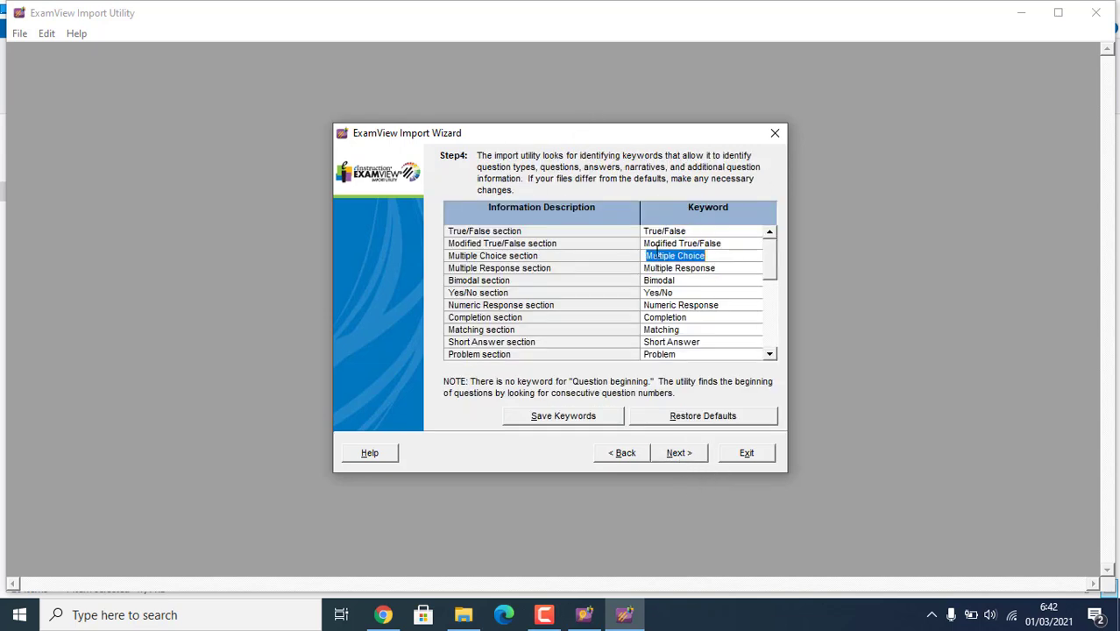
left_click(676, 456)
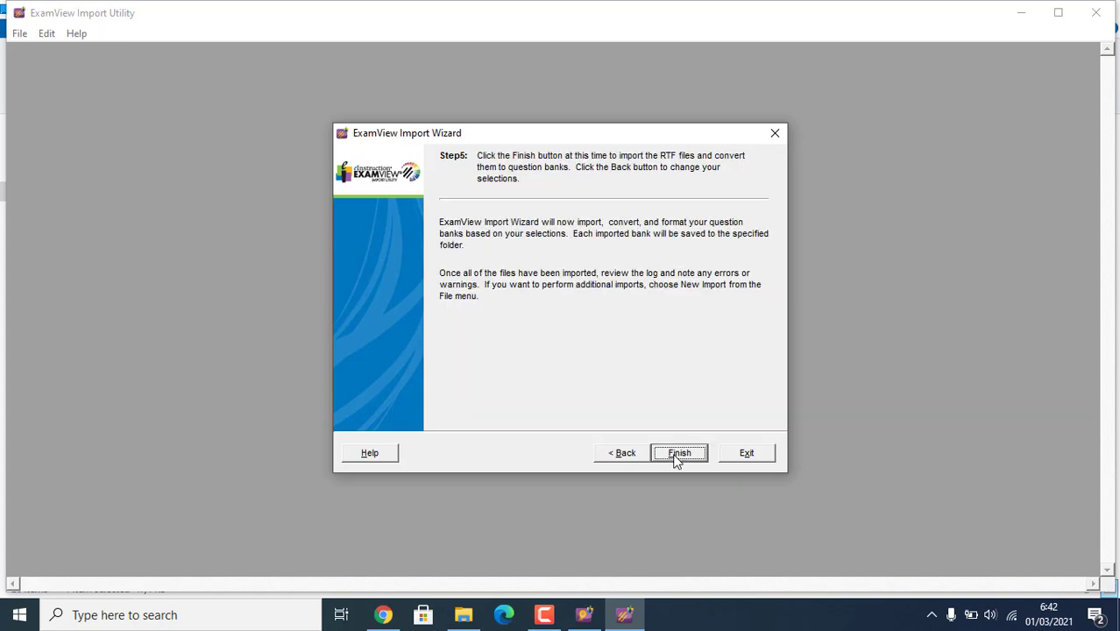
left_click(680, 453)
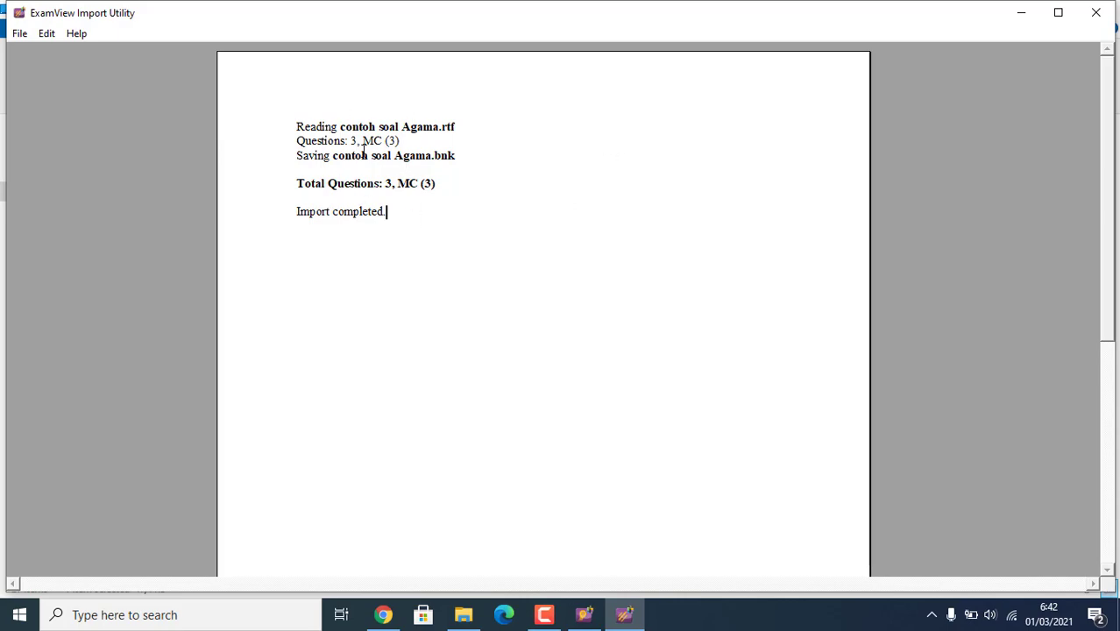
left_click(1101, 14)
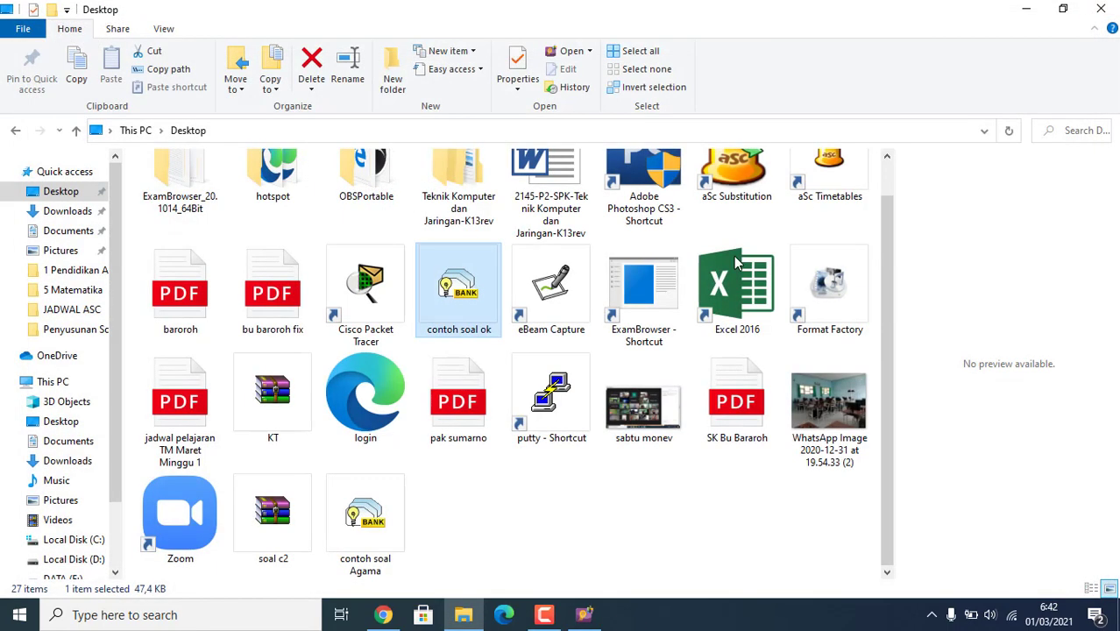
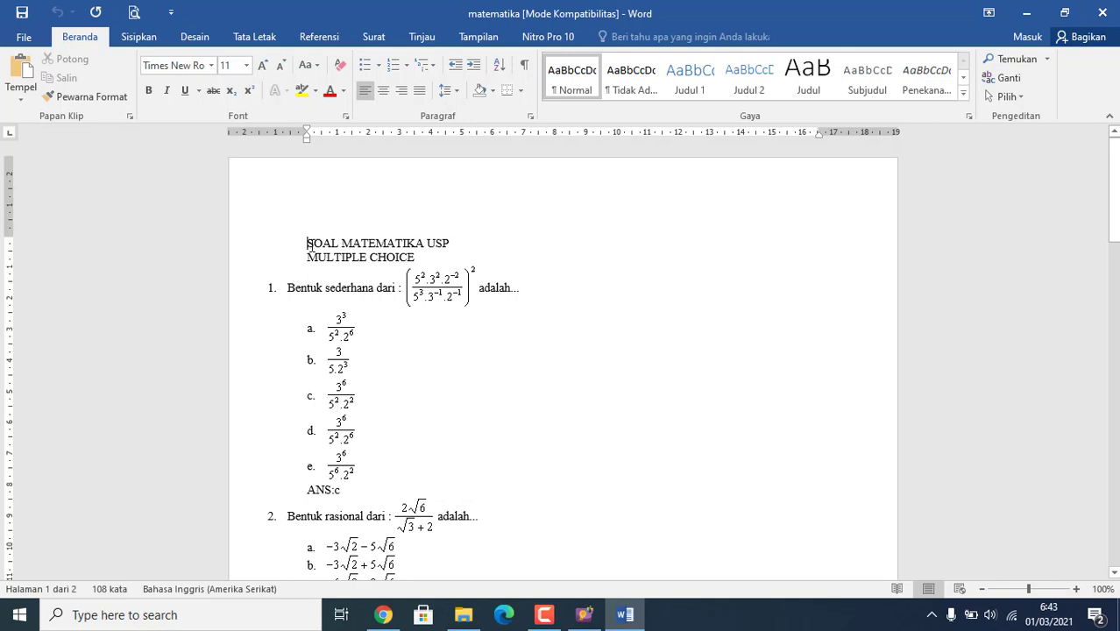
Examine the title SOAL MATEMATIKA USP and the MULTIPLE CHOICE section keyword in the matematika document
left_click_drag(333, 242, 455, 238)
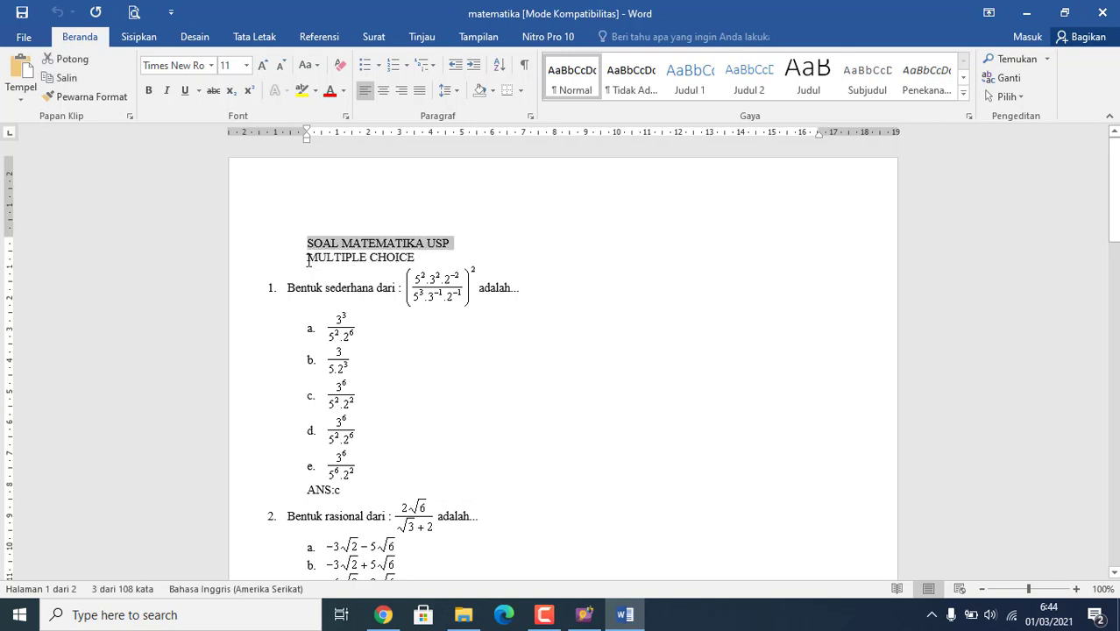
left_click_drag(309, 259, 425, 258)
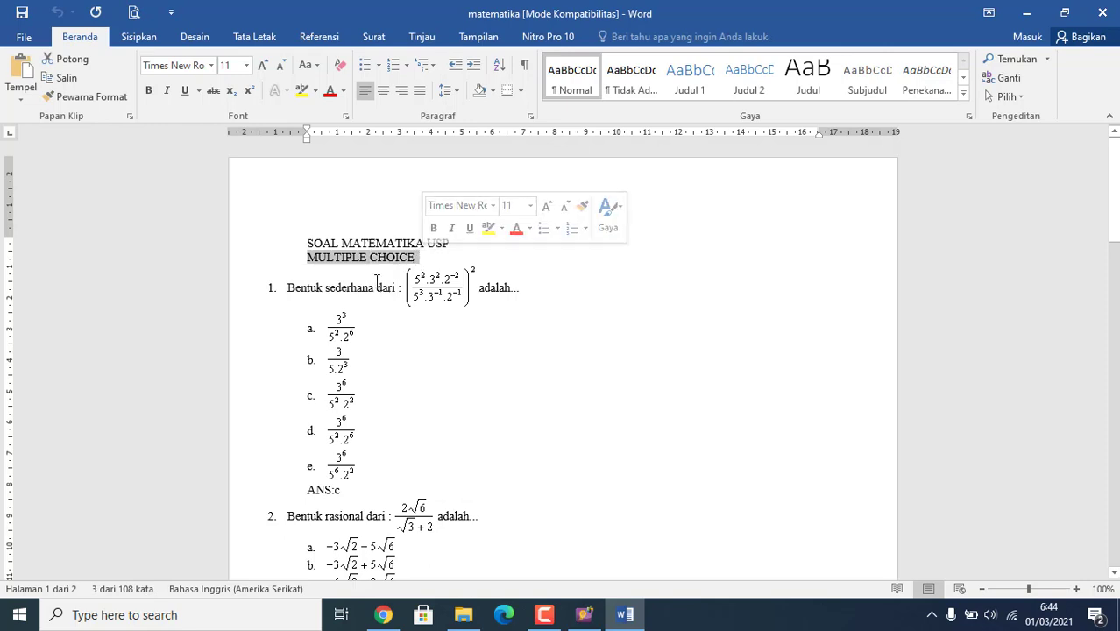
Examine the automatic question numbering, lettered equation choices and ANS lines of questions 1 to 4 in the matematika document
left_click(289, 287)
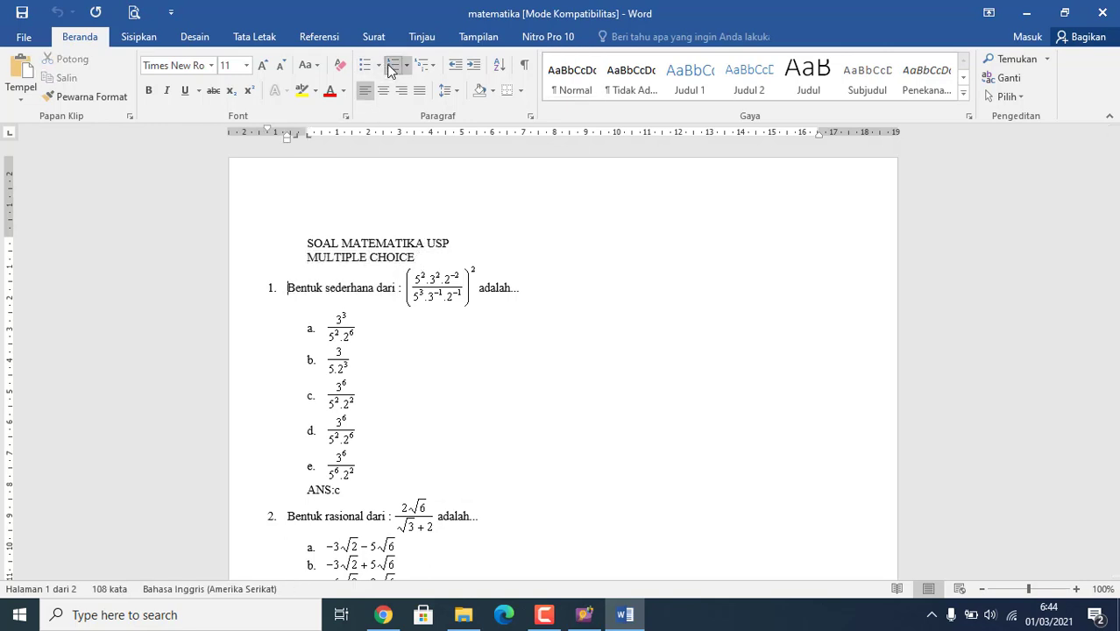
left_click(326, 329)
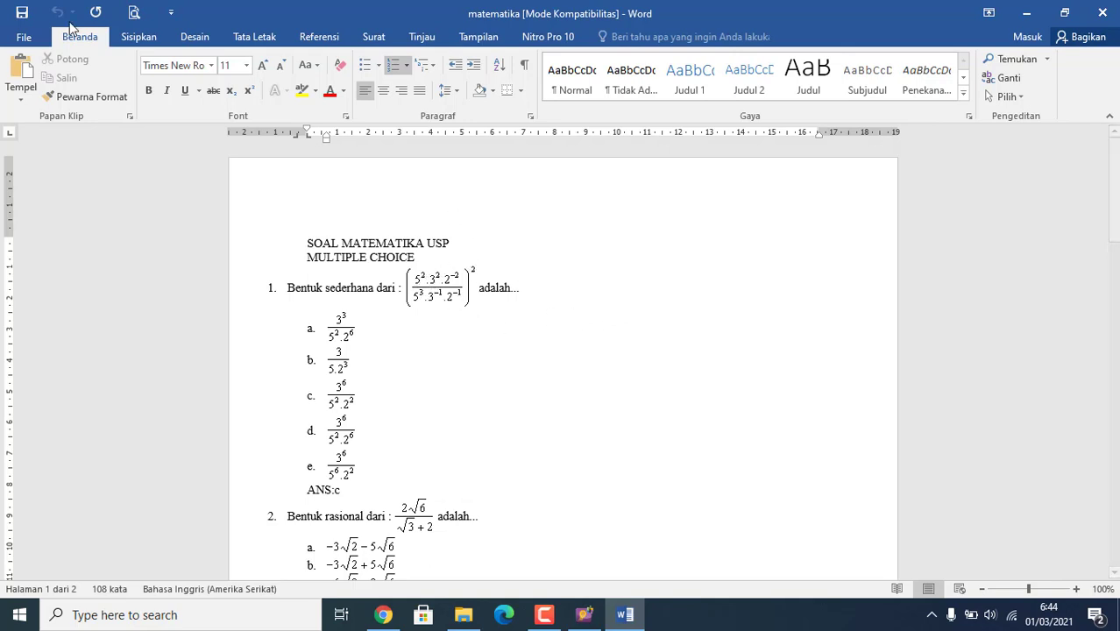
left_click(140, 38)
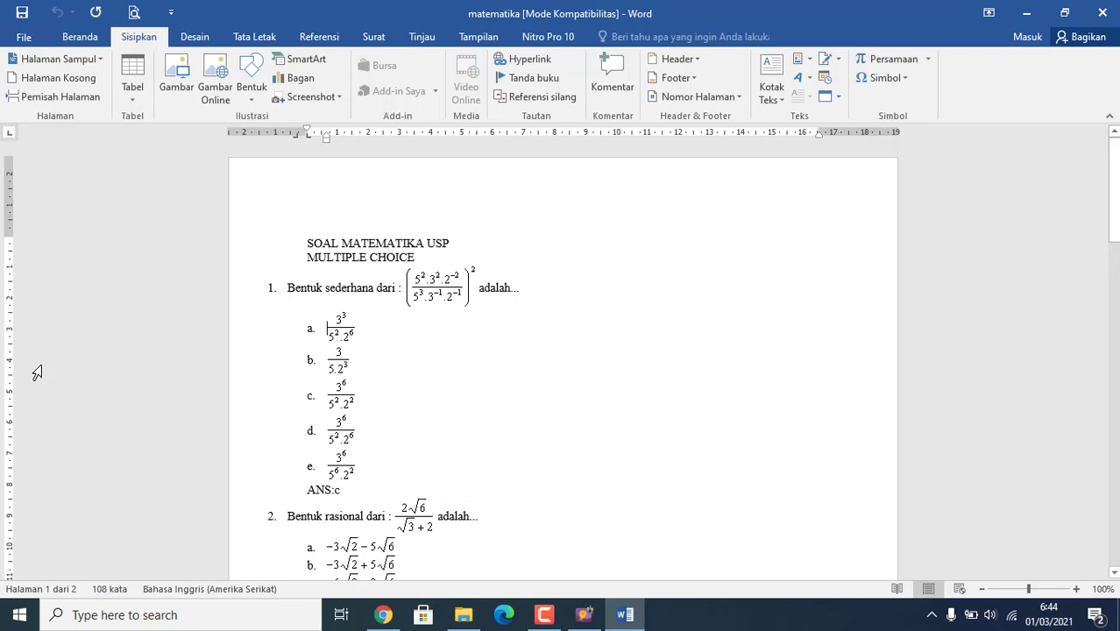
left_click(23, 38)
left_click(32, 35)
scroll(480, 340, "down", 5)
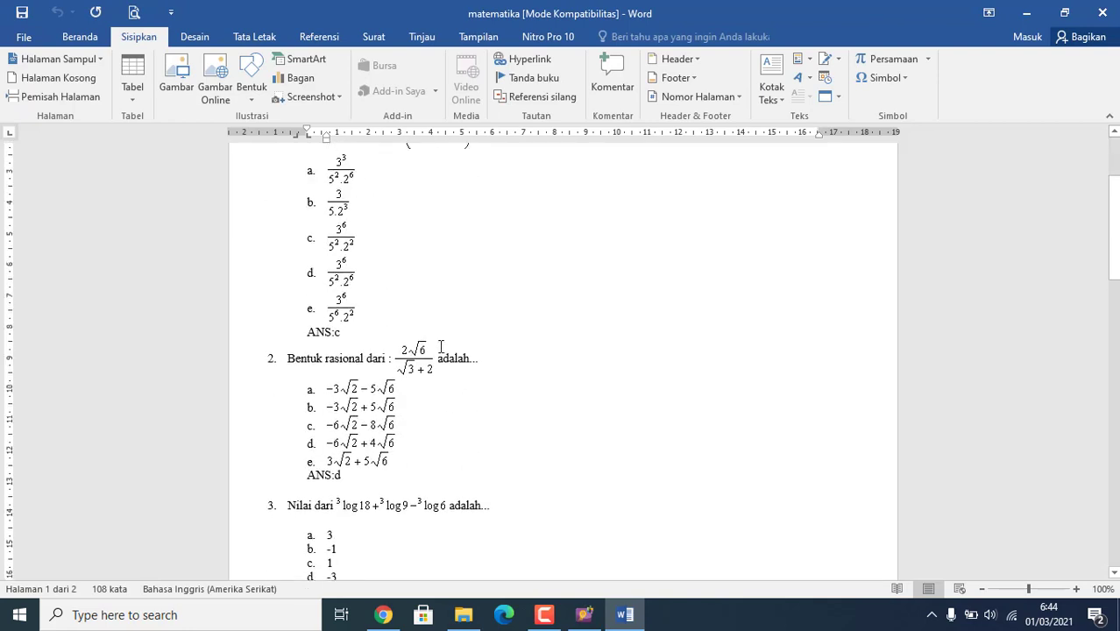
scroll(389, 355, "down", 2)
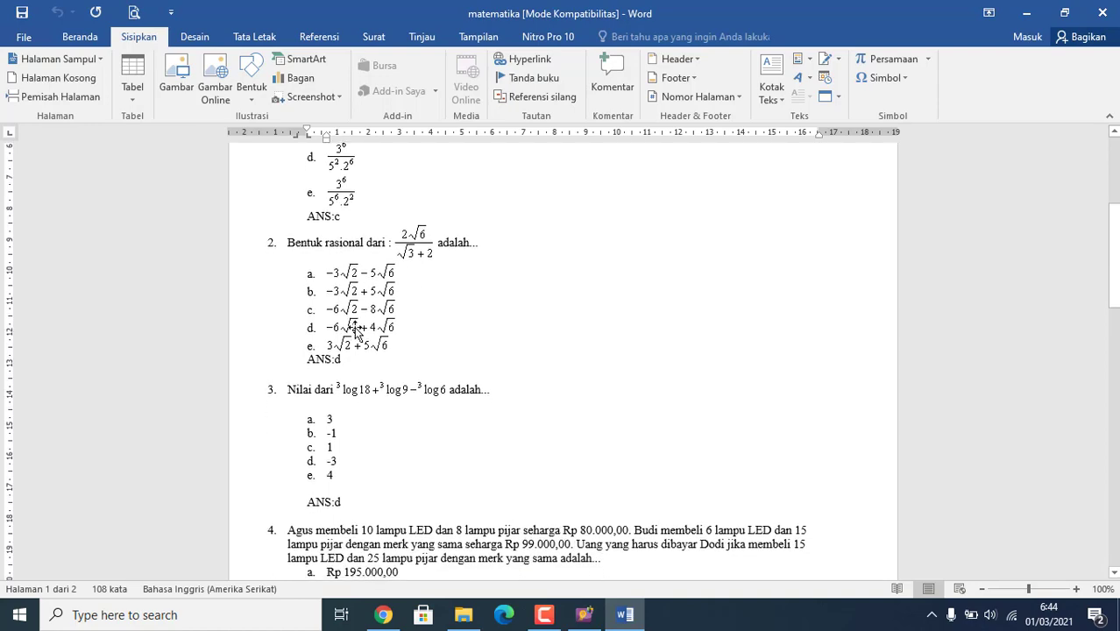
mouse_move(1111, 292)
left_mouse_down()
mouse_move(1116, 311)
mouse_move(1107, 211)
mouse_move(1117, 387)
mouse_move(1114, 281)
left_mouse_up()
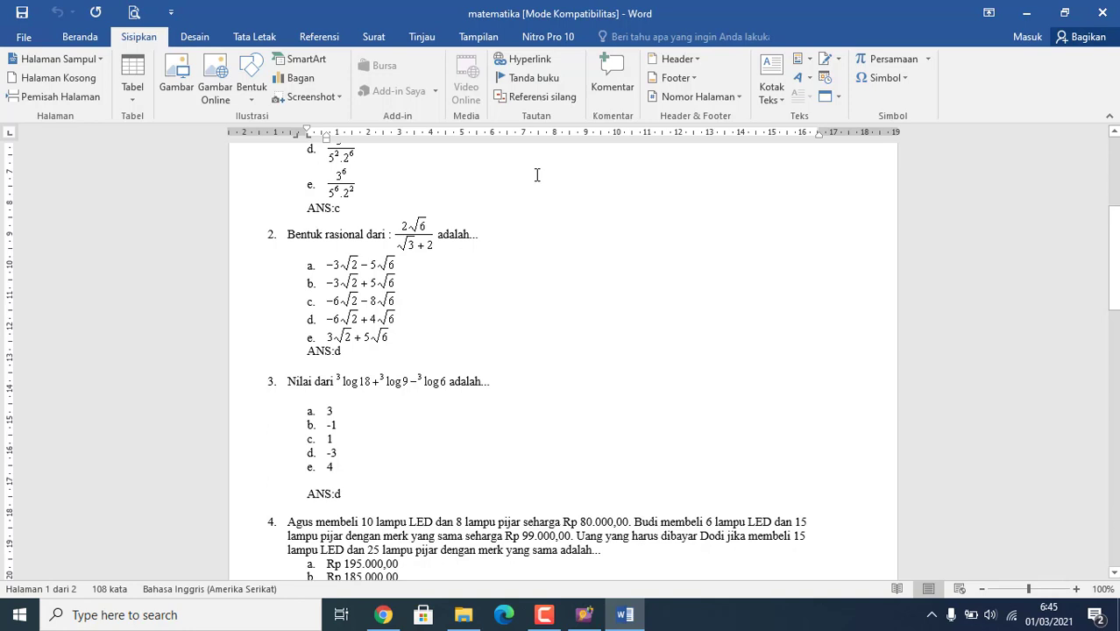
left_click_drag(1115, 221, 1086, 209)
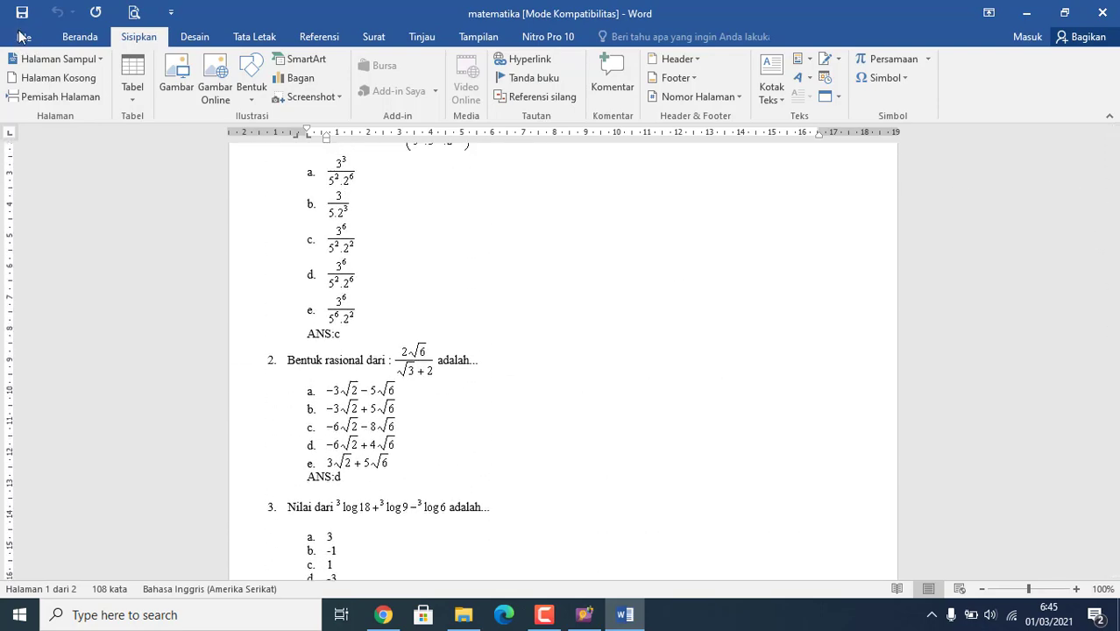
Check the Save As settings for matematika in Penyusunan Soal, including the Rich Text Format type, and return without saving
left_click(22, 36)
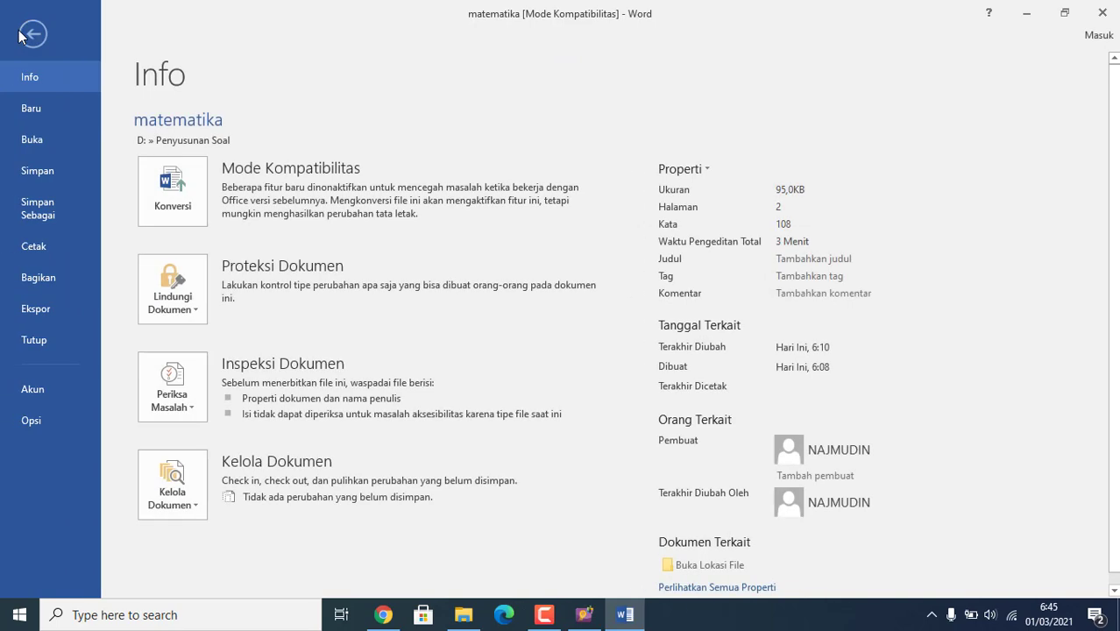
left_click(50, 216)
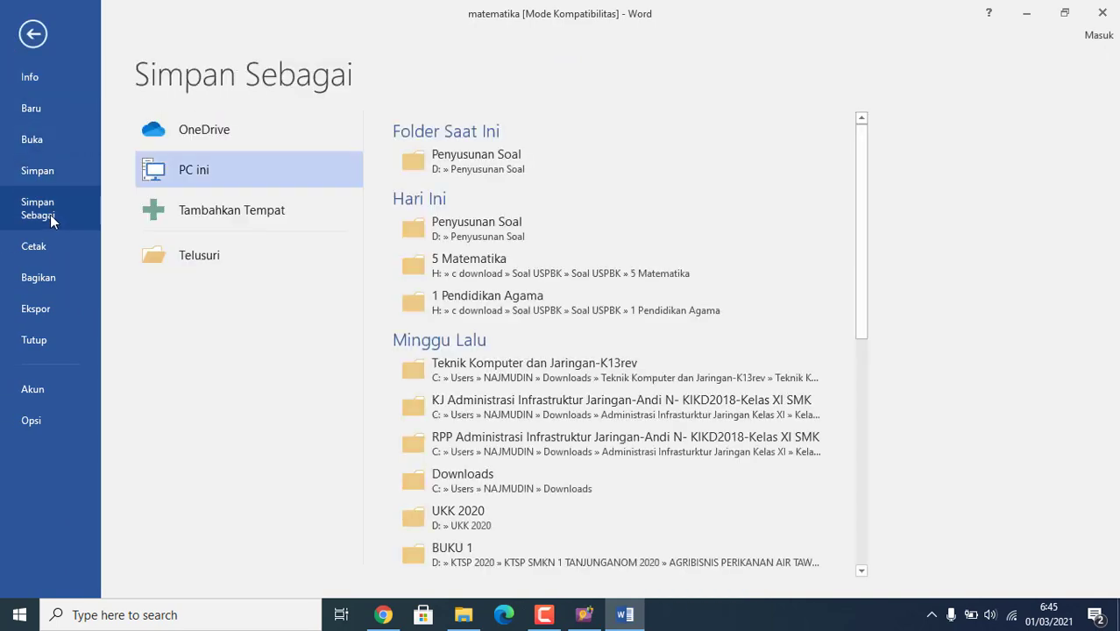
left_click(448, 160)
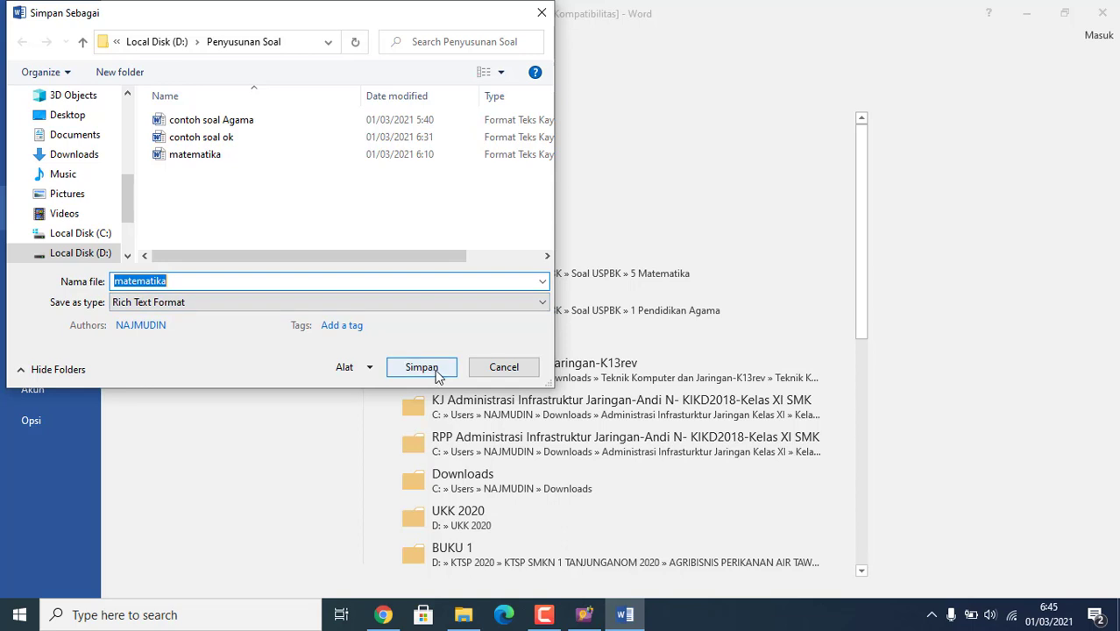
left_click(503, 367)
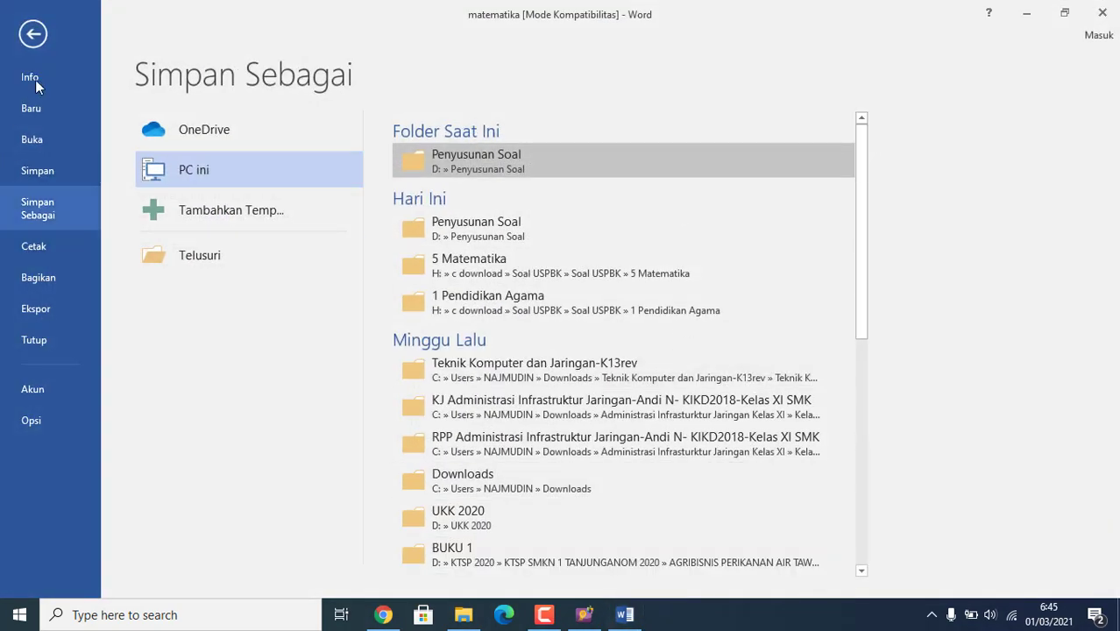
left_click(33, 35)
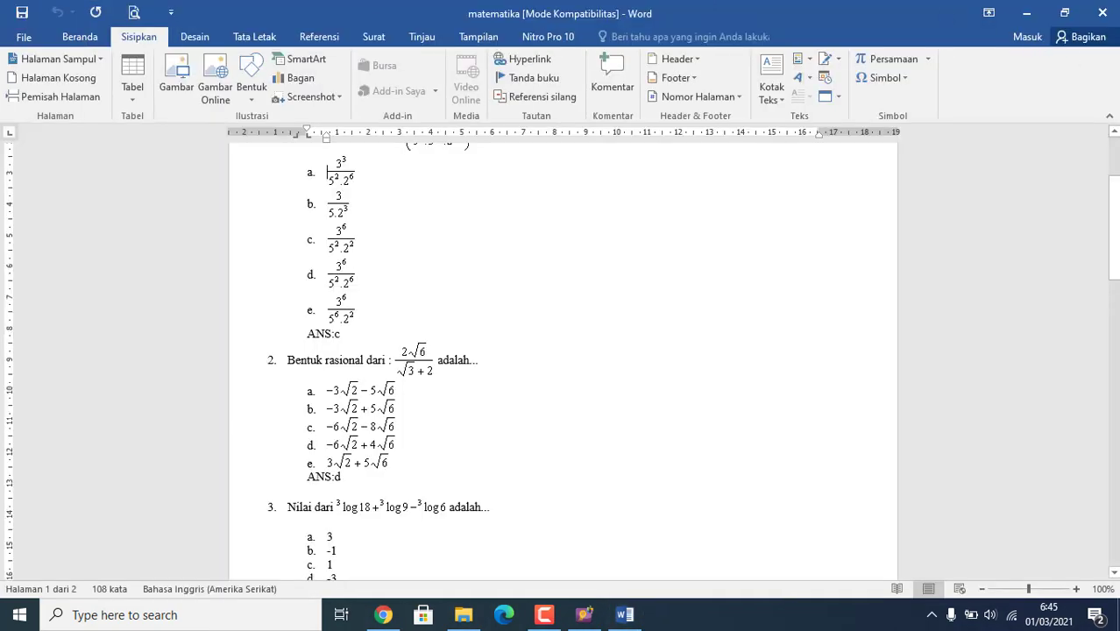
Close the matematika document and start a new import in the ExamView Import Utility, proceeding to the file selection
left_click(1103, 14)
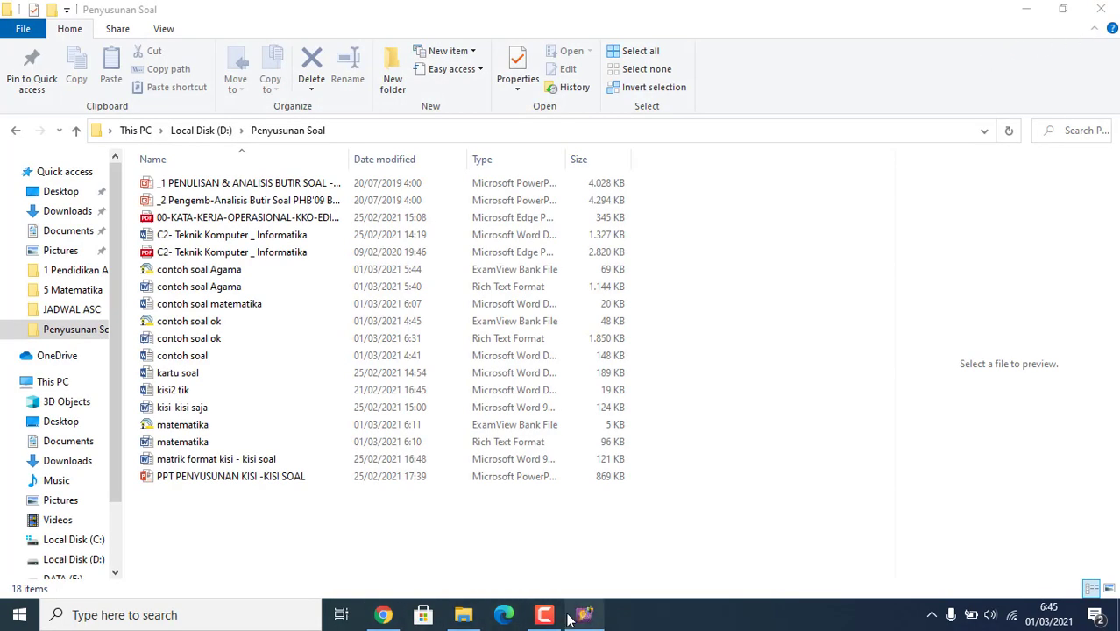
left_click(167, 616)
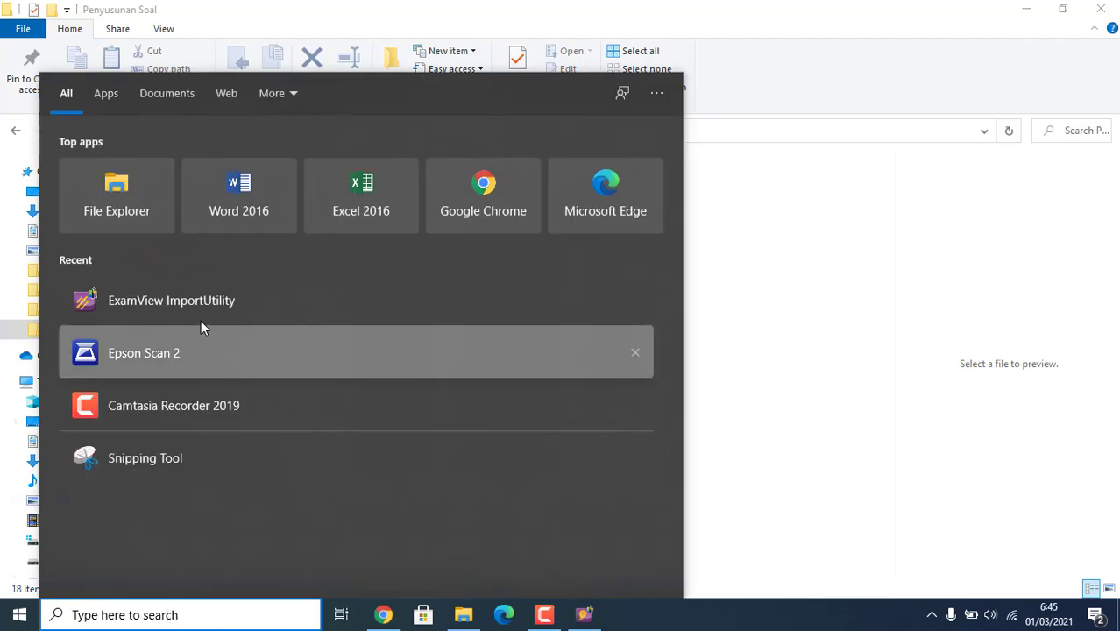
left_click(198, 307)
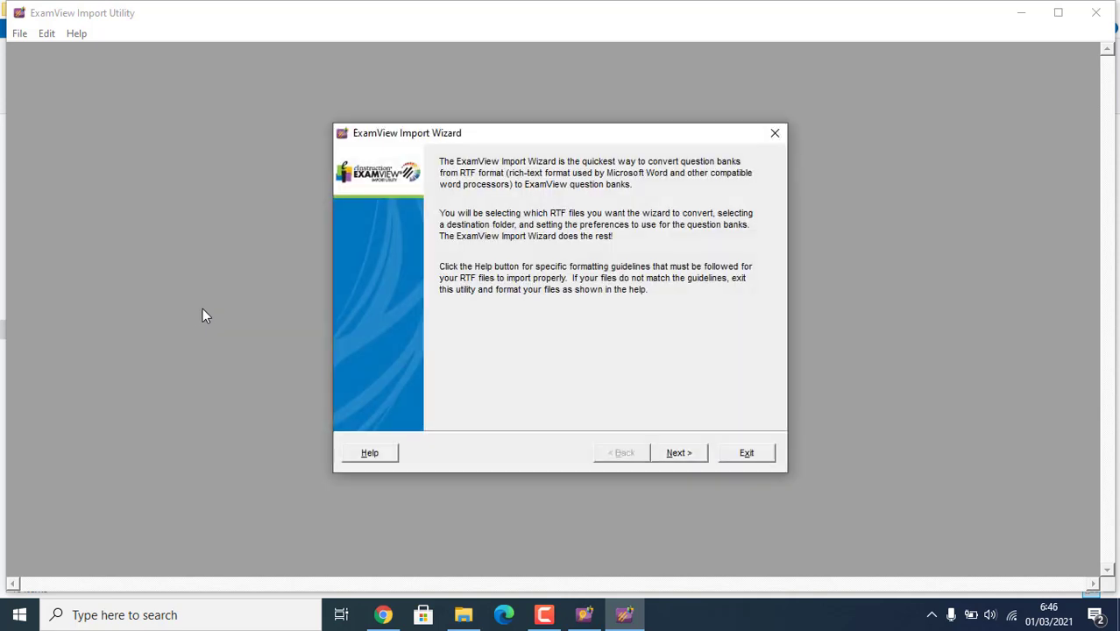
left_click(674, 459)
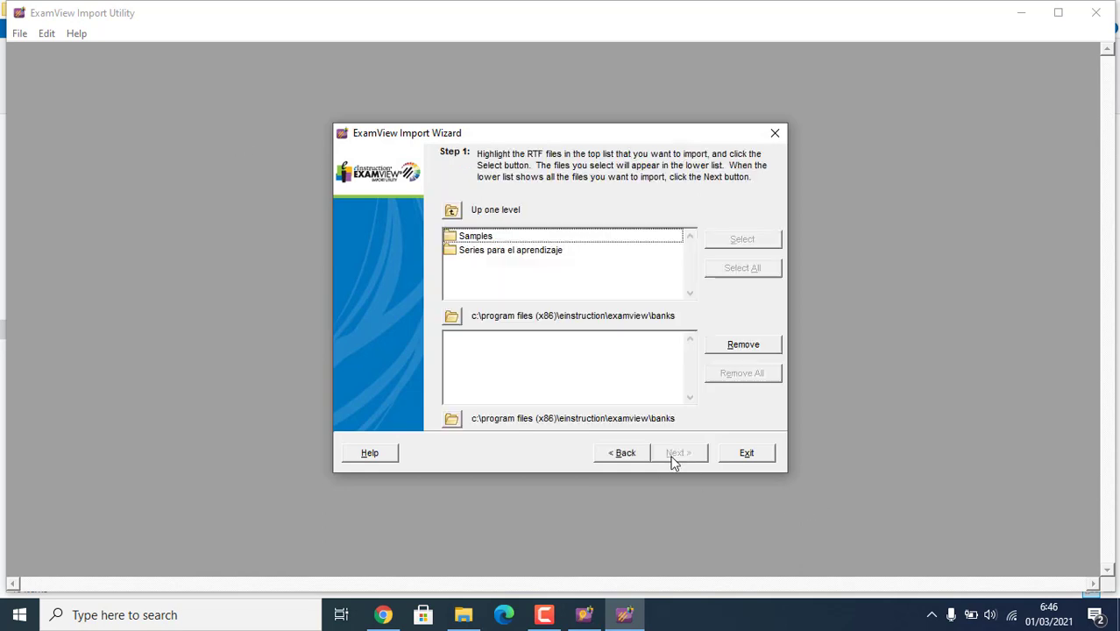
Choose D:\Penyusunan Soal as the source folder and add matematika.rtf to the files for import
left_click(452, 316)
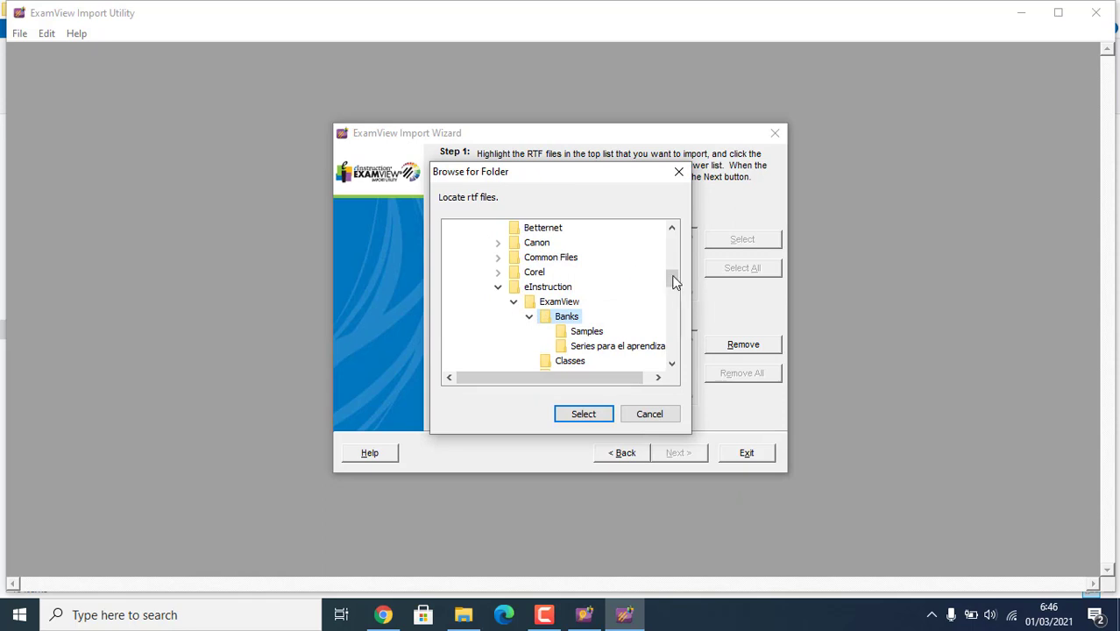
left_click_drag(674, 280, 675, 339)
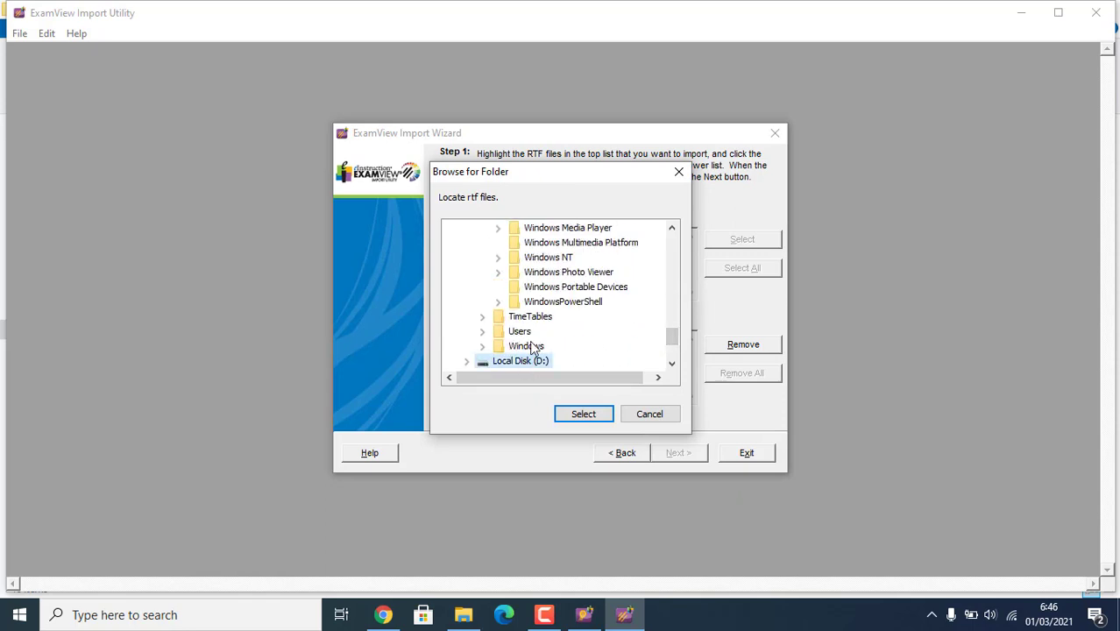
double_click(521, 362)
left_click(528, 317)
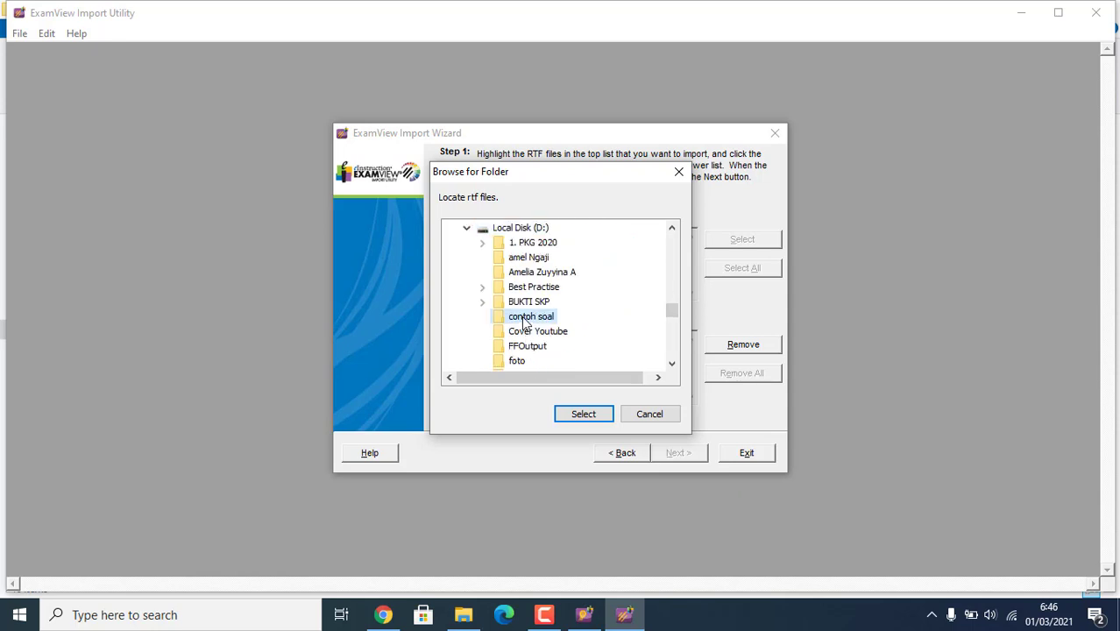
key("p")
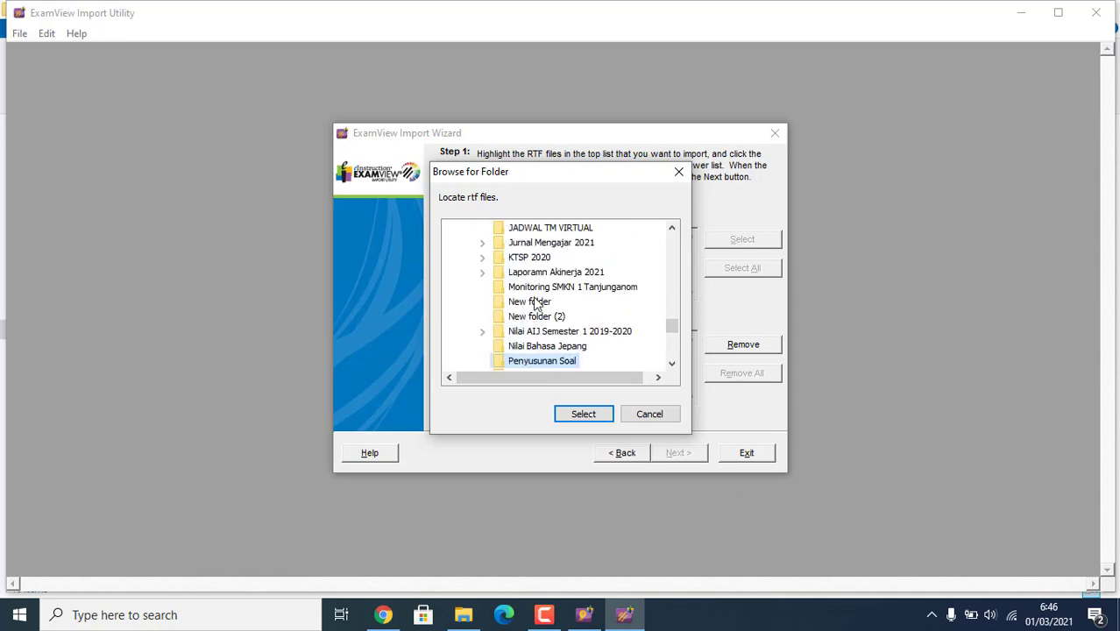
left_click(580, 413)
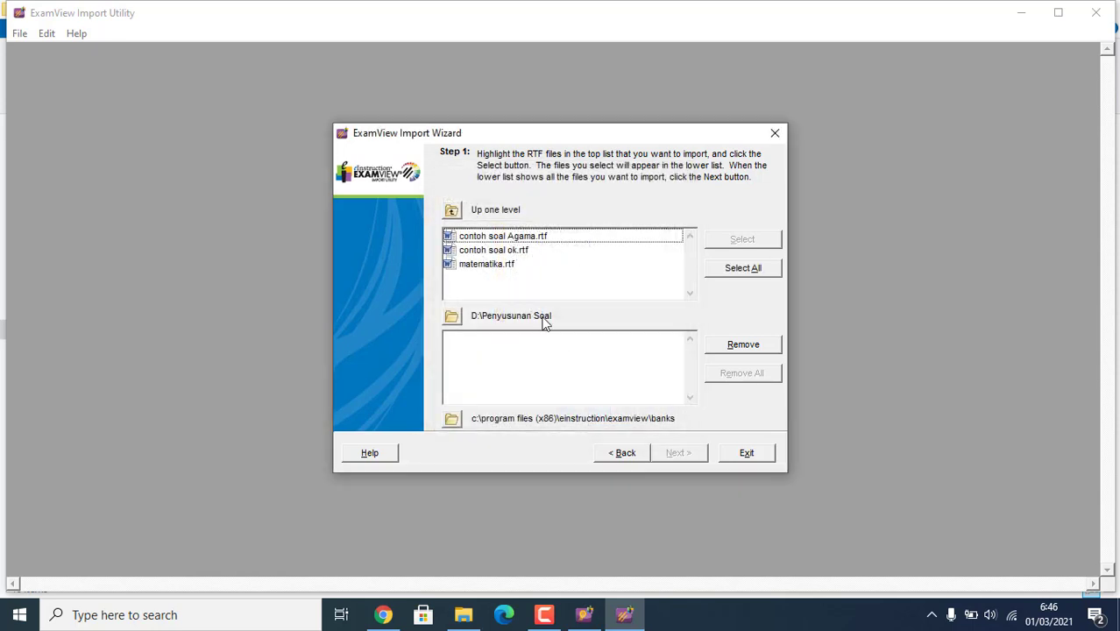
left_click(499, 265)
left_click(742, 241)
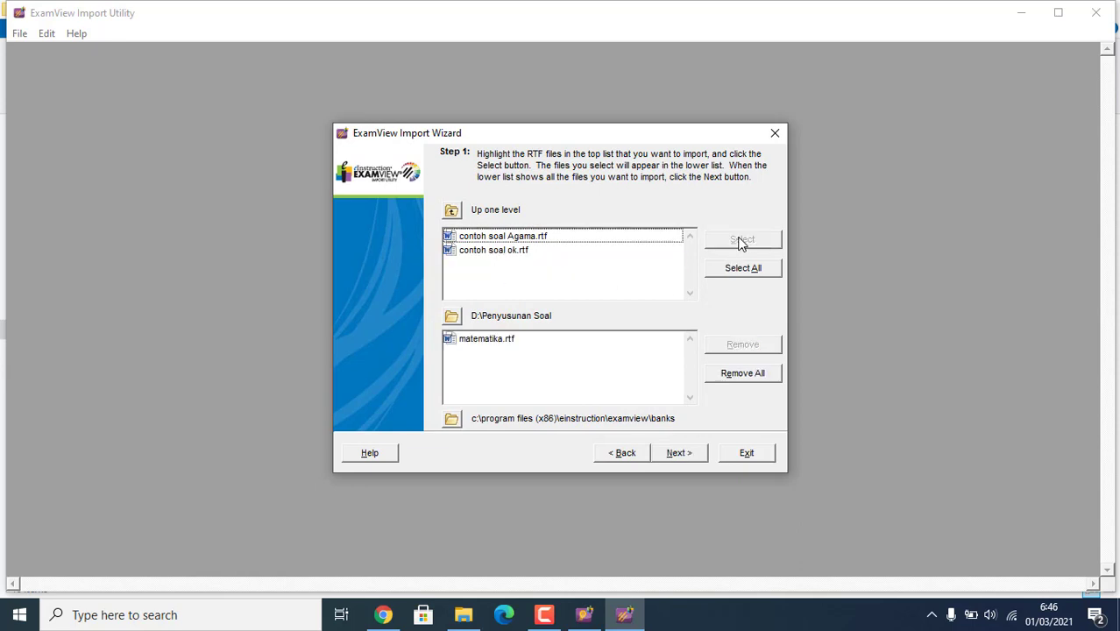
Set the Desktop as the destination folder for the converted matematika question bank
left_click(451, 419)
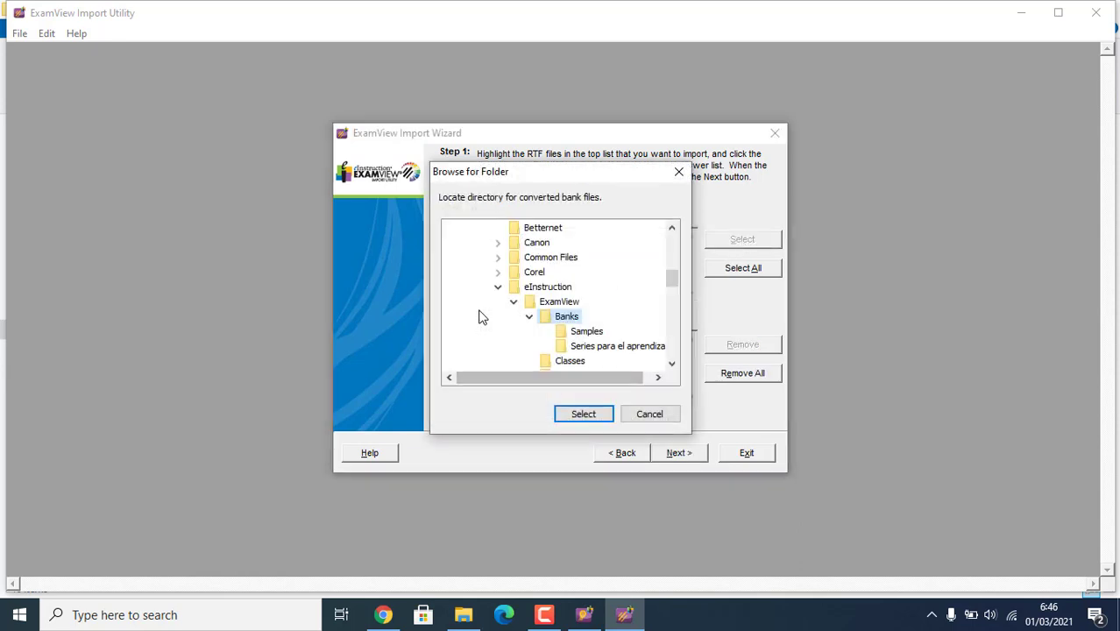
left_click_drag(674, 277, 671, 232)
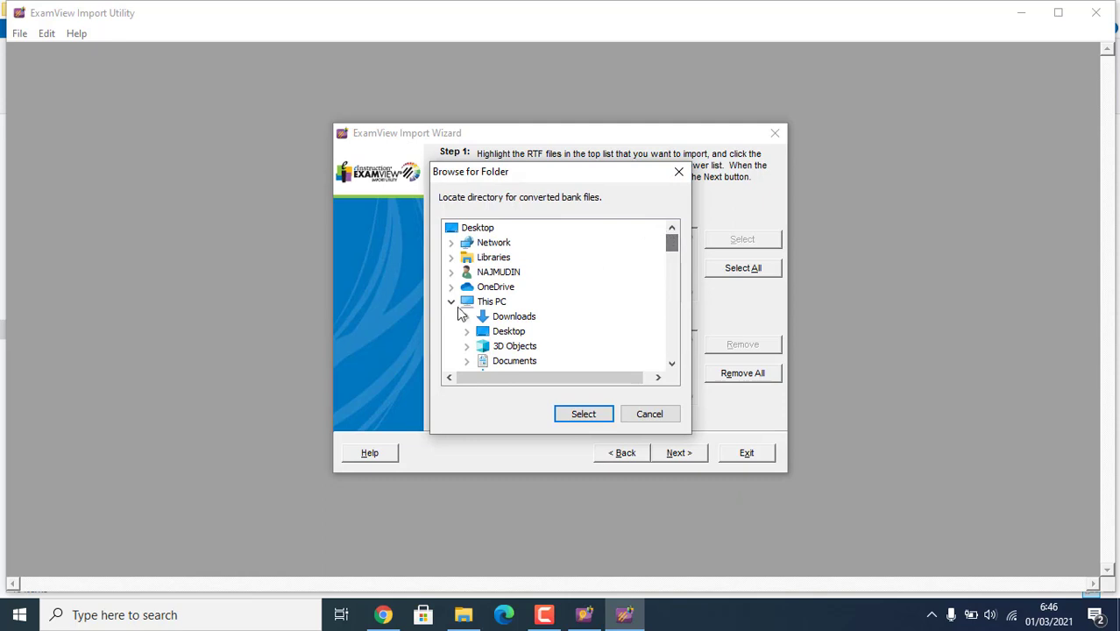
left_click(506, 331)
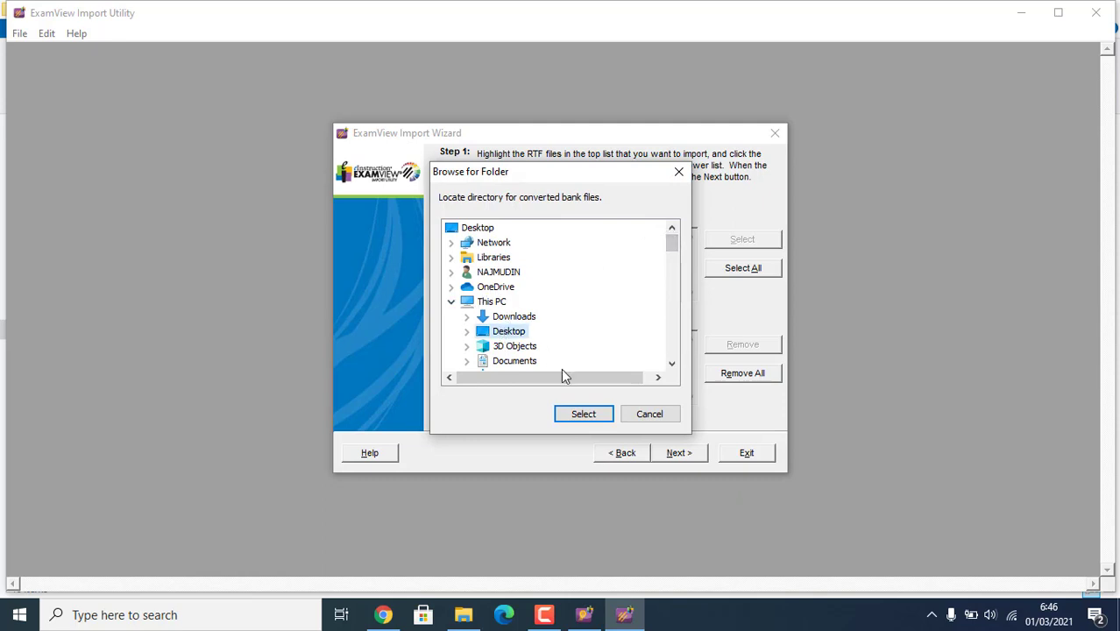
left_click(584, 416)
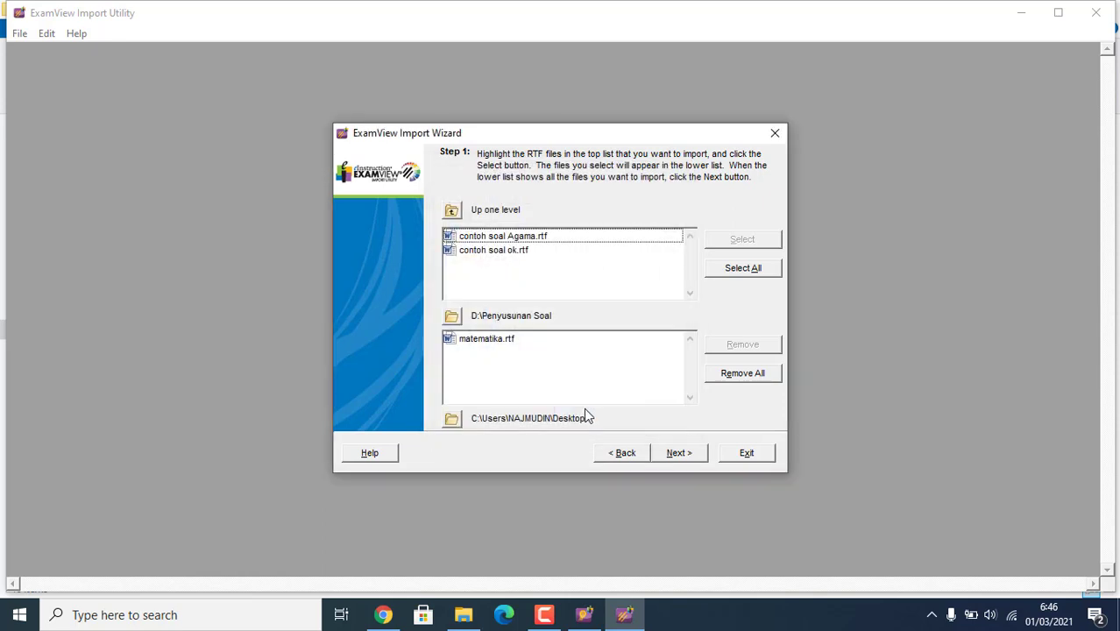
Keep the default preferences, font styles and Multiple Choice keyword, finish importing matematika.rtf, and close the import utility
left_click(677, 453)
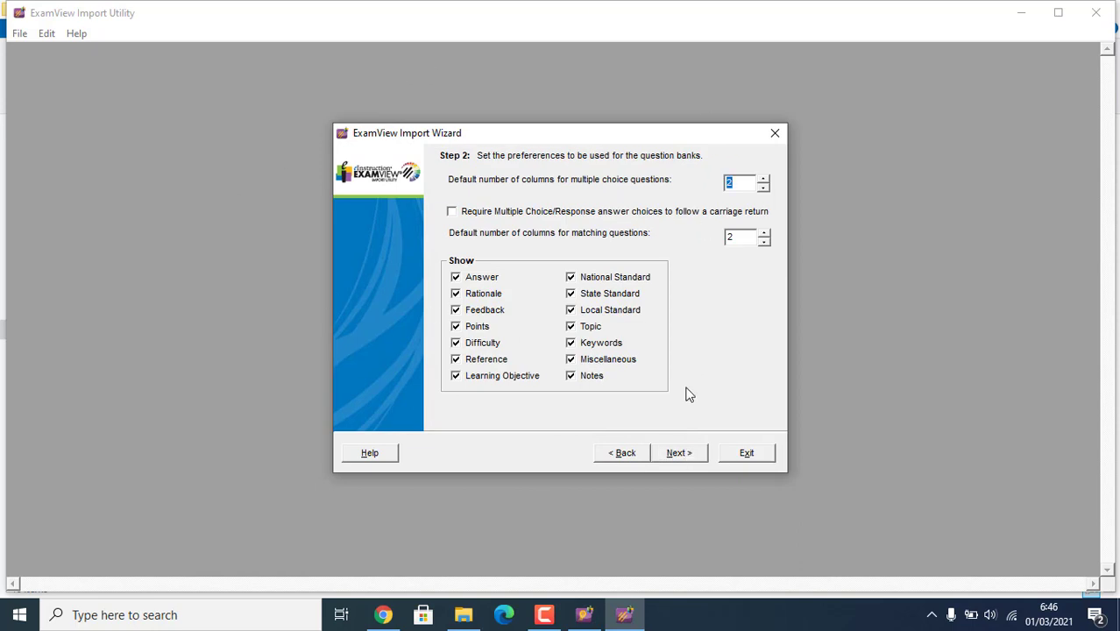
left_click(679, 453)
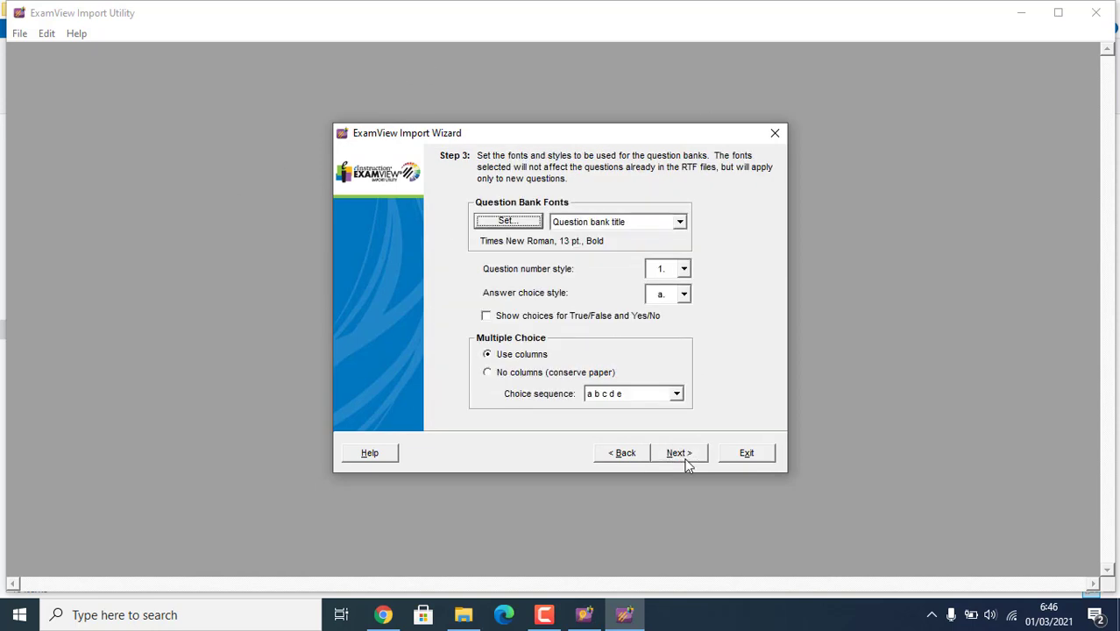
left_click(687, 460)
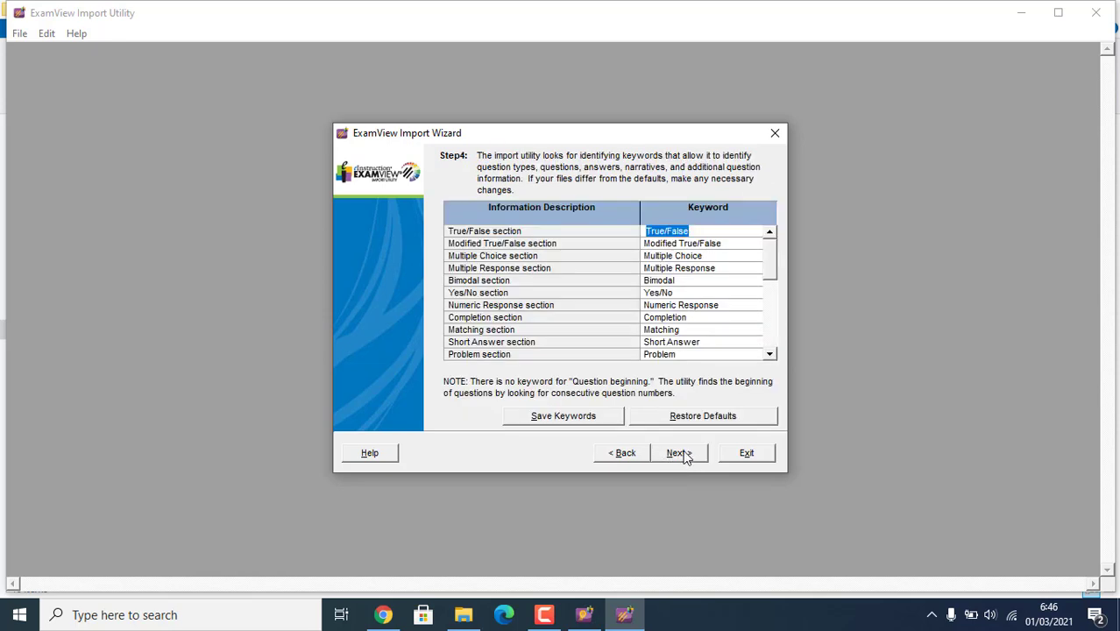
left_click(688, 257)
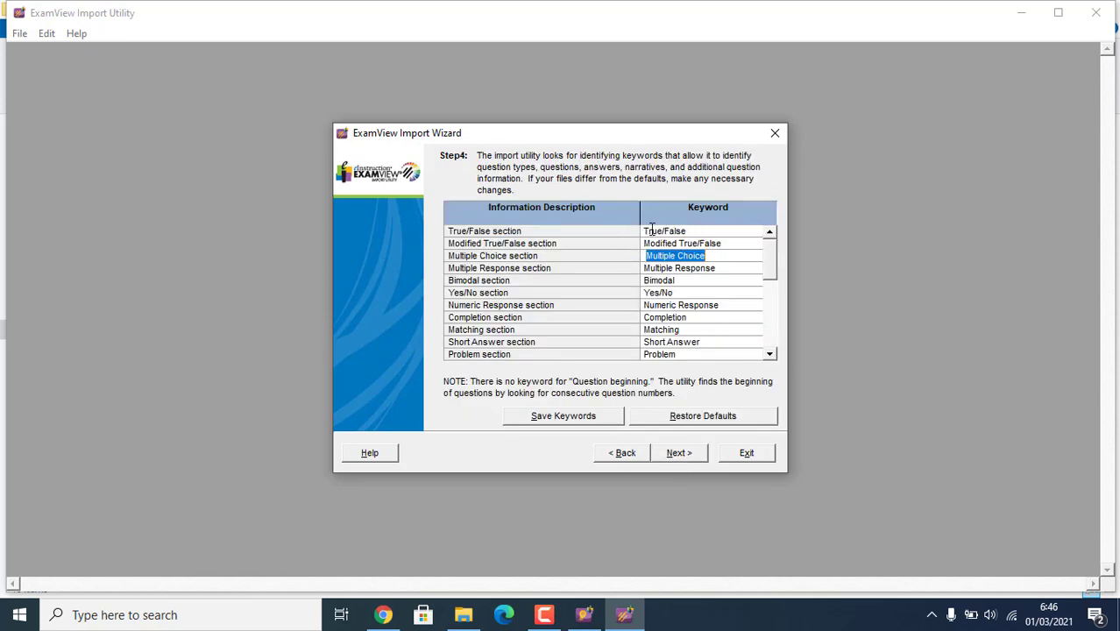
left_click(682, 454)
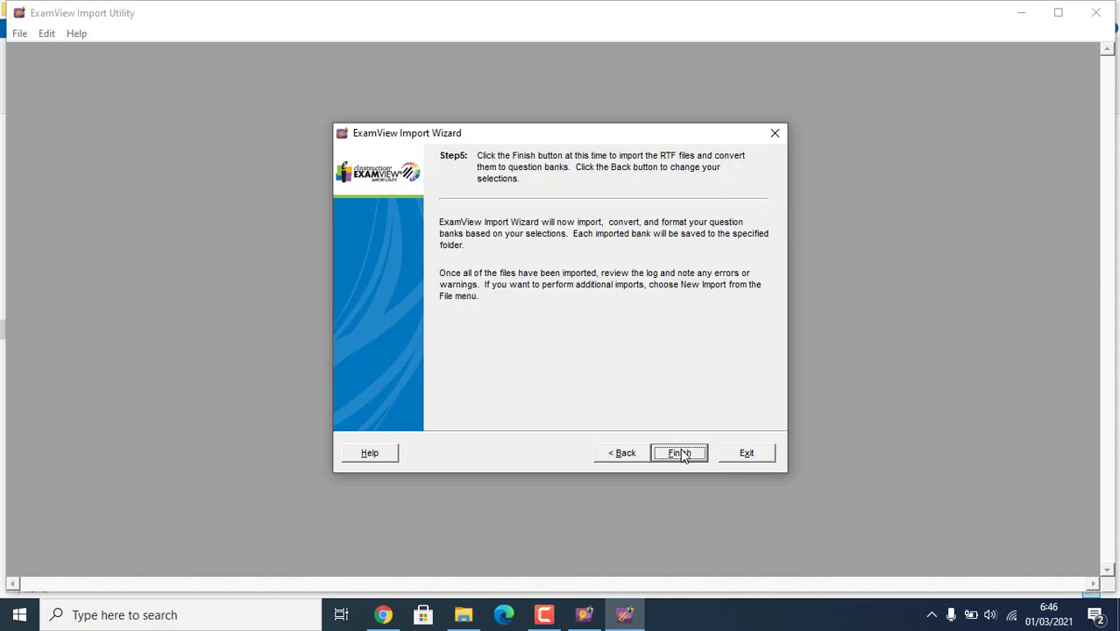
left_click(680, 453)
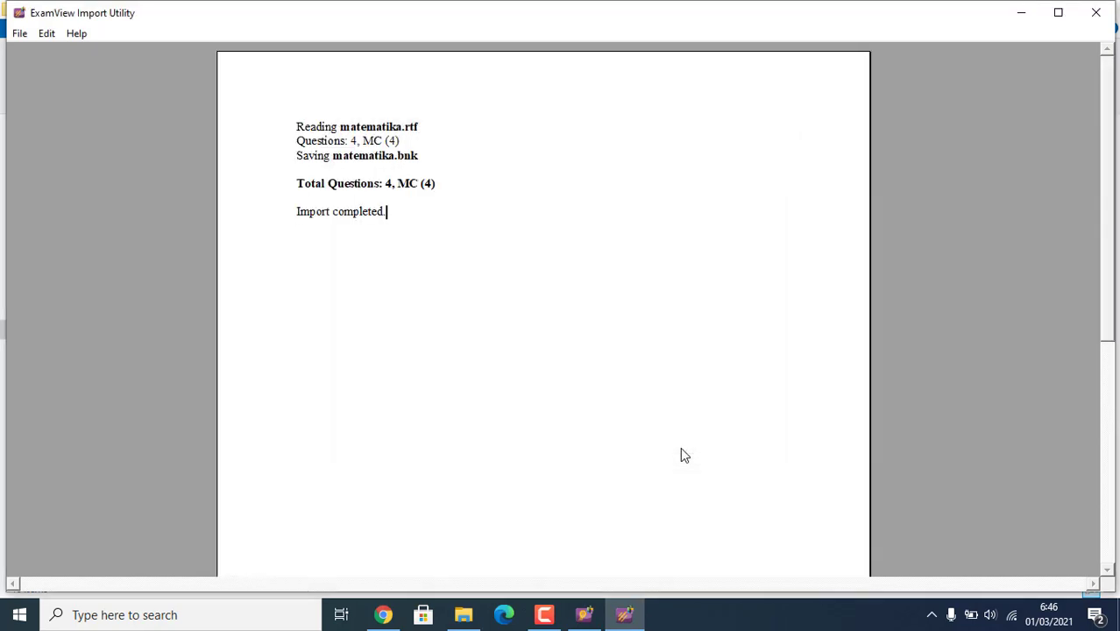
left_click(1095, 14)
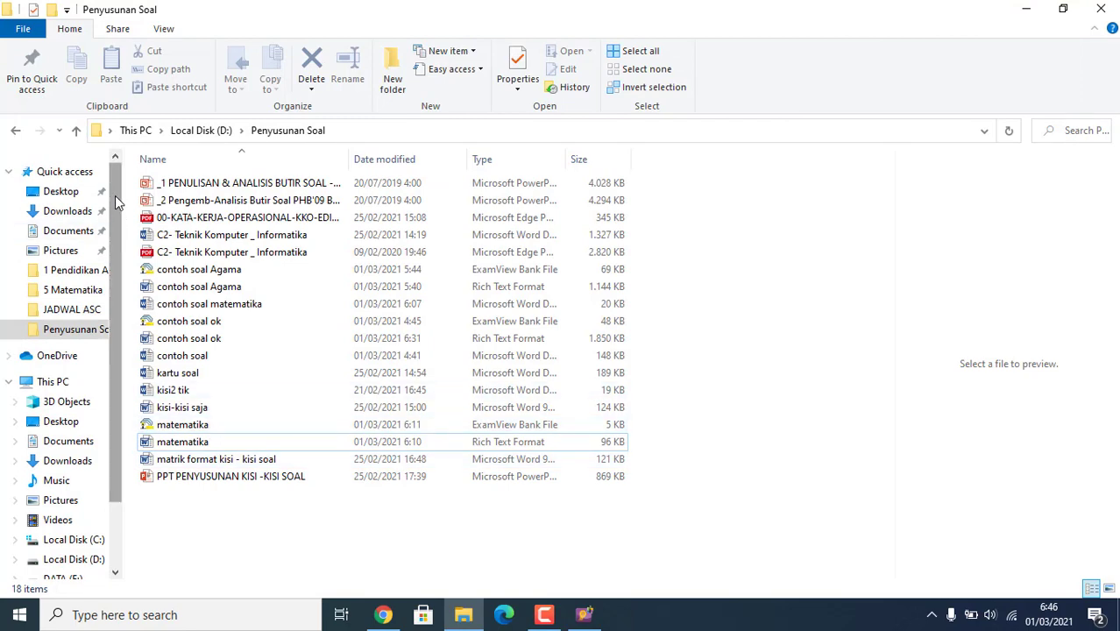
Open the converted matematika question bank from the Desktop folder in the ExamView Question Bank Editor
left_click(75, 195)
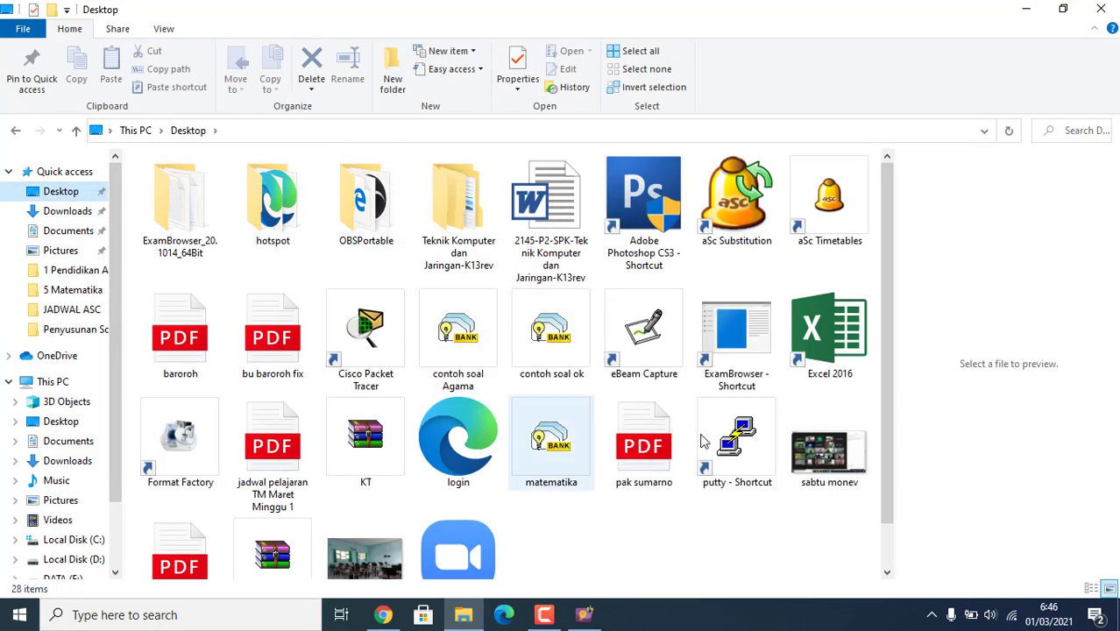
double_click(544, 449)
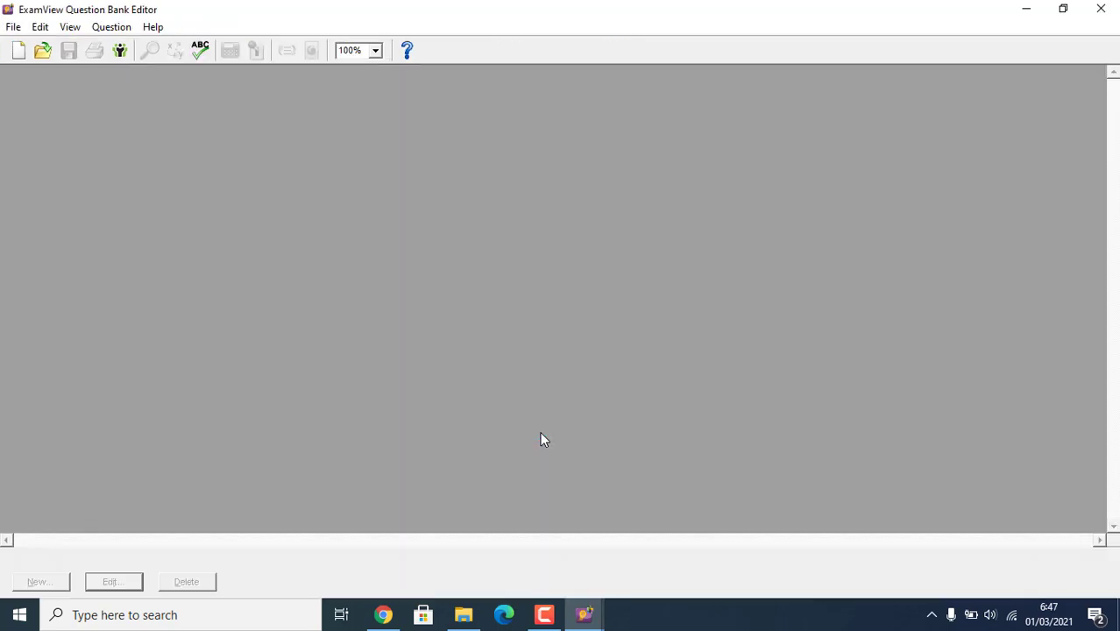
Review the imported mathematics questions and open question 1 to examine its text and equation, then close it unchanged
scroll(405, 144, "down", 5)
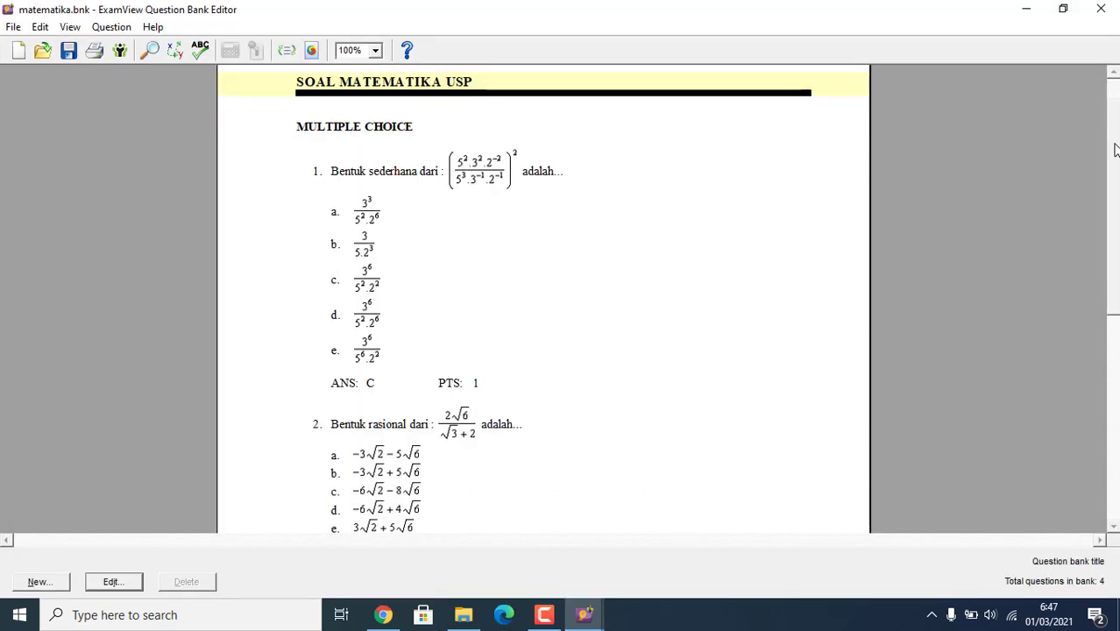
scroll(404, 145, "up", 3)
double_click(404, 144)
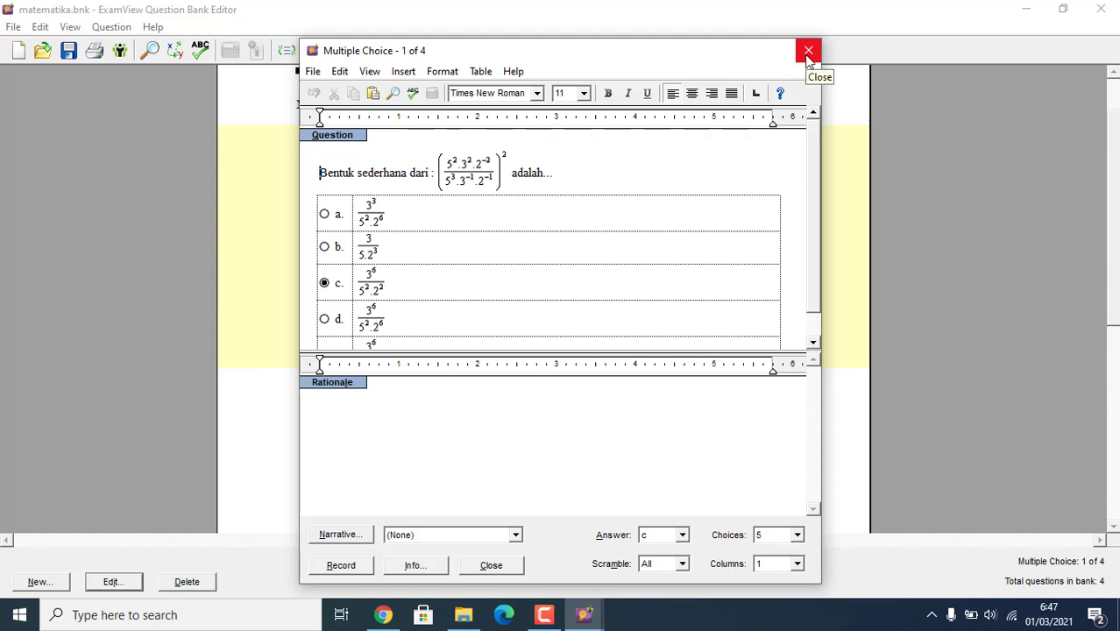
left_click(466, 167)
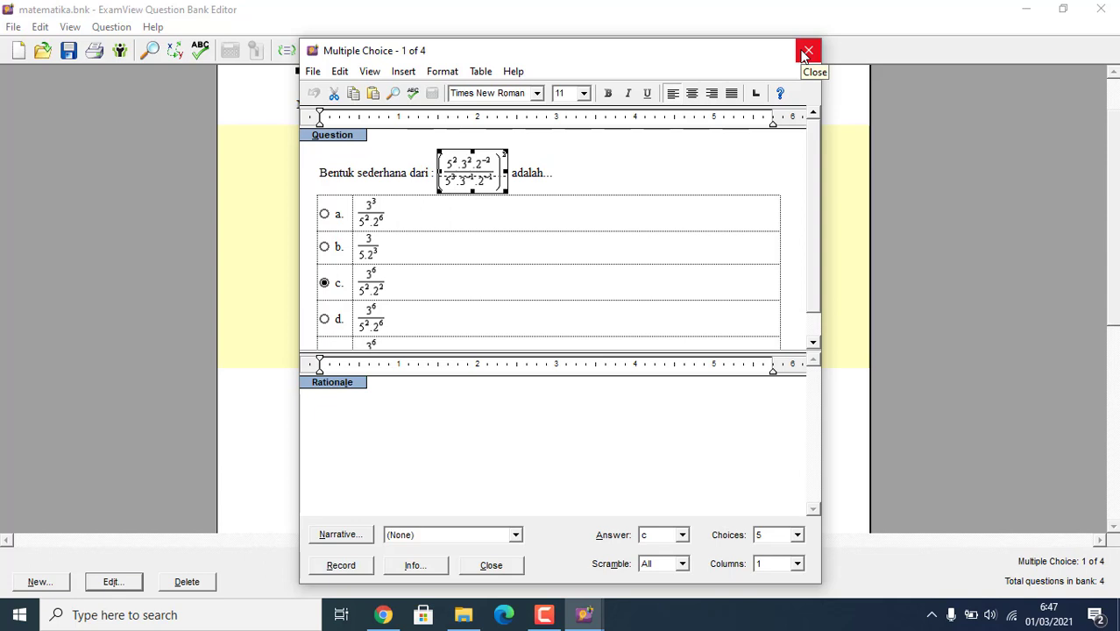
left_click(335, 180)
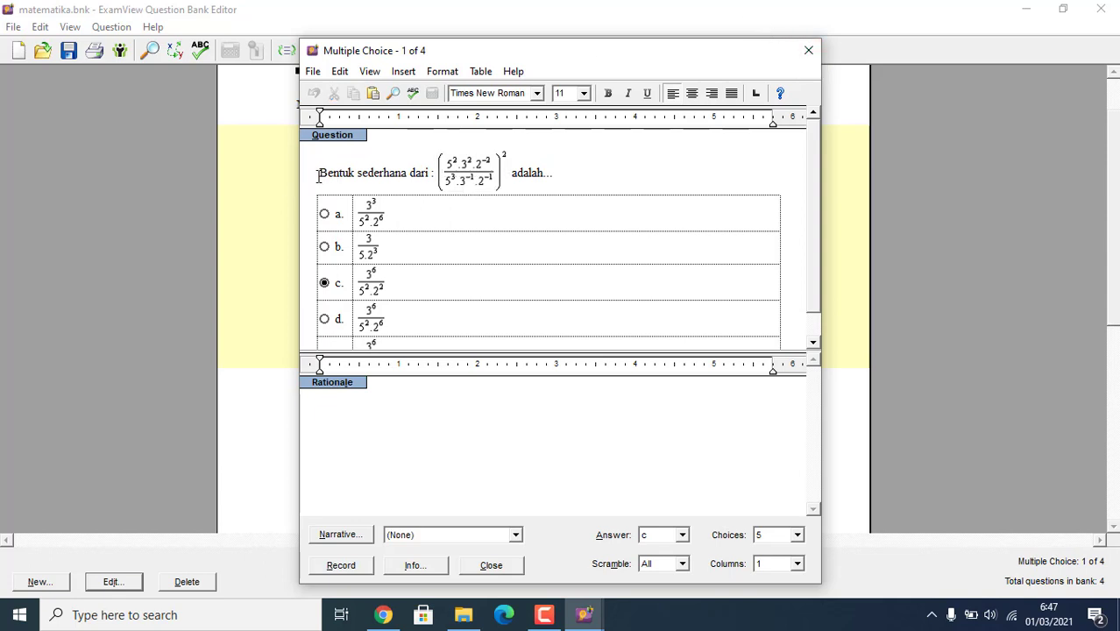
left_click_drag(318, 175, 408, 176)
left_click(342, 172)
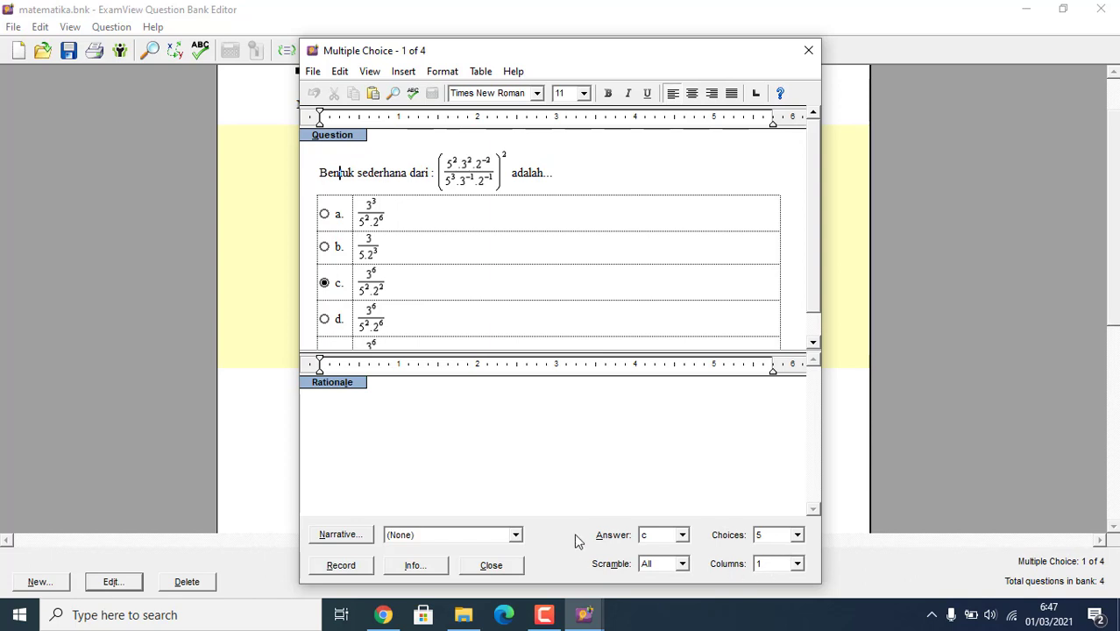
left_click(808, 50)
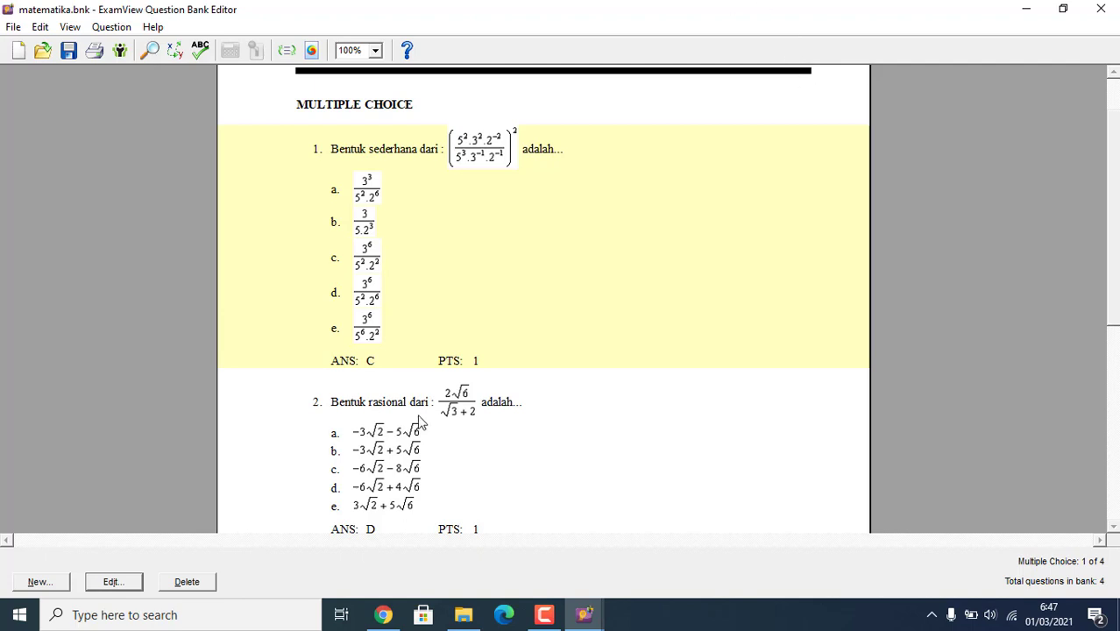
Start a Blackboard 7.1-9.0 export of the matematika question bank, saving the zip package to the Desktop as "soal matematika"
left_click(14, 28)
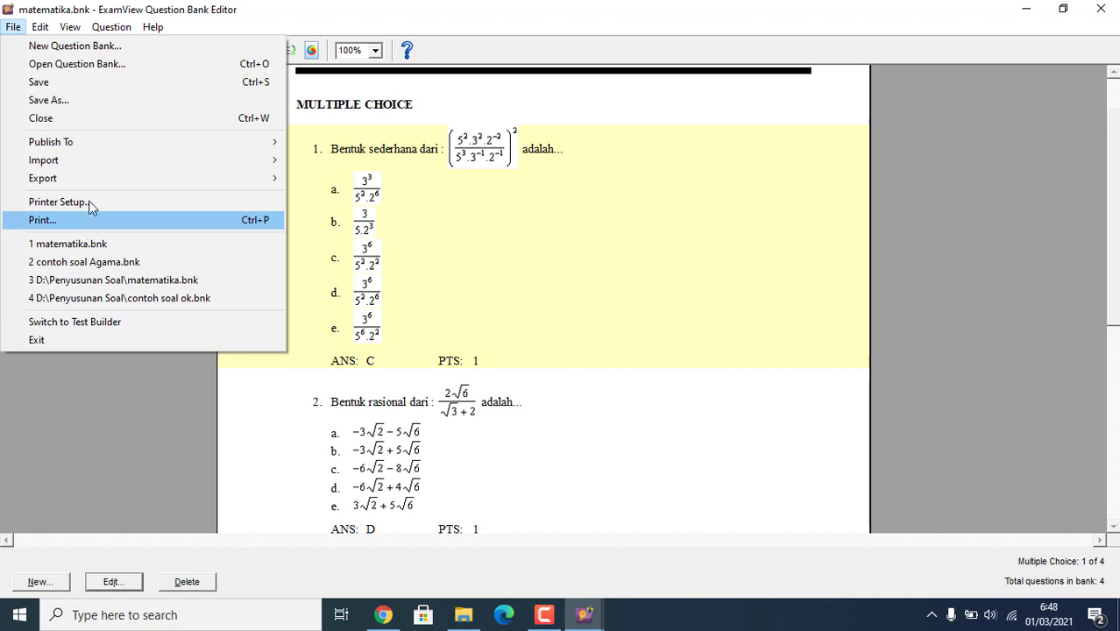
mouse_move(92, 180)
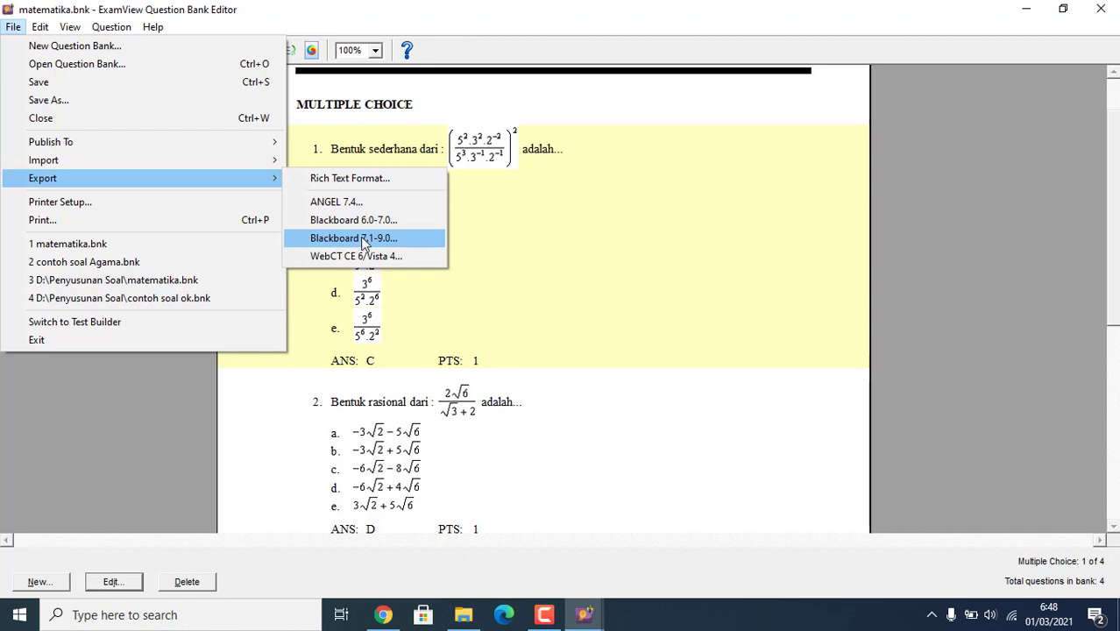
left_click(362, 238)
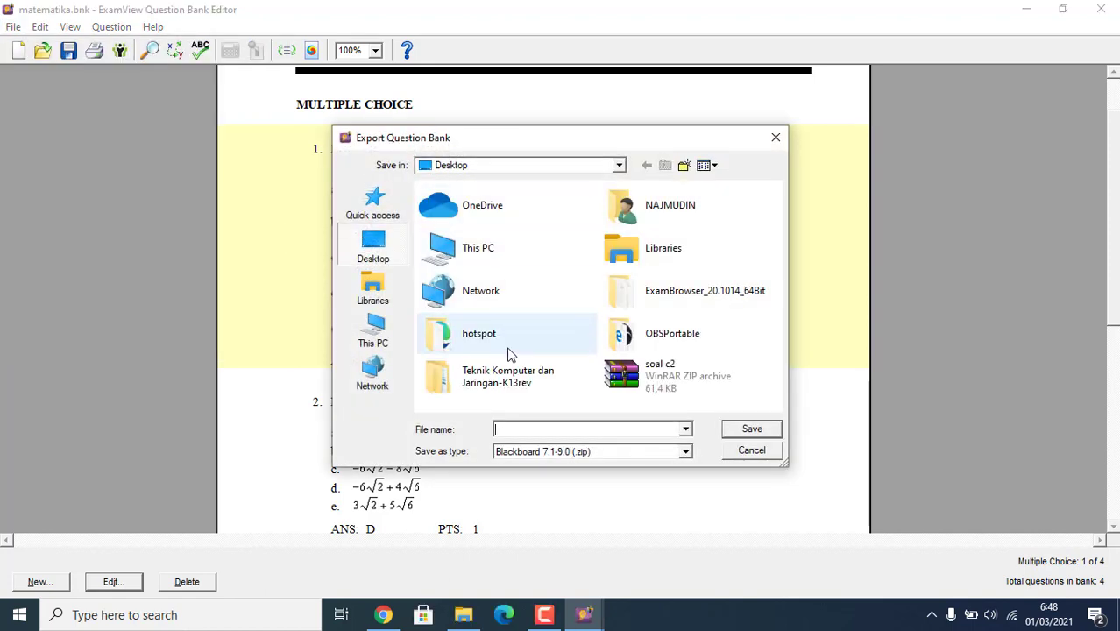
type("soal ")
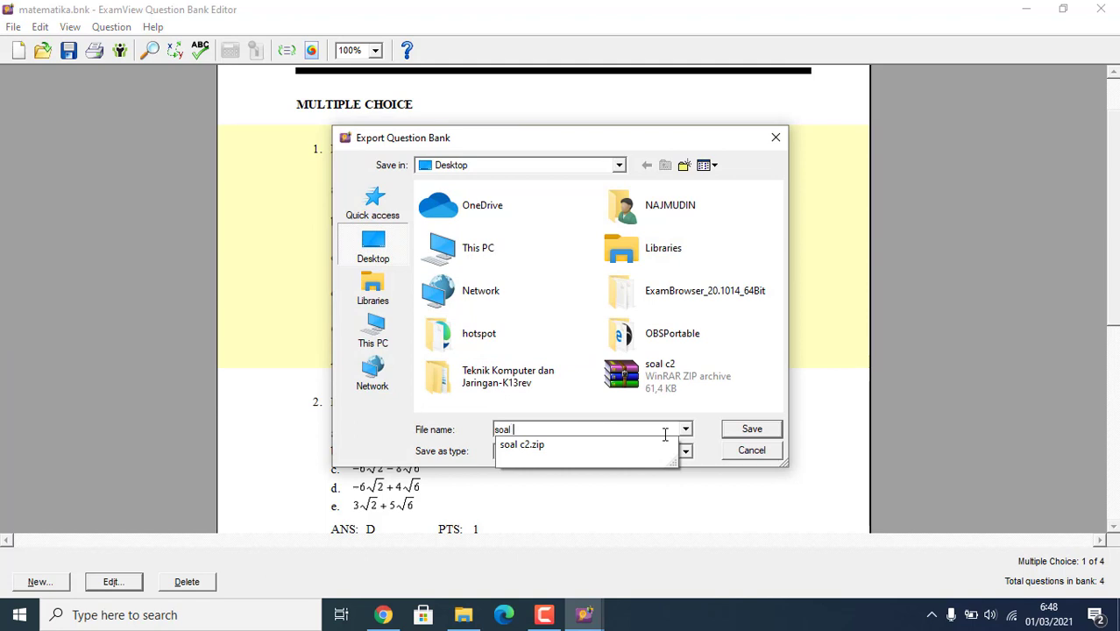
type("matet")
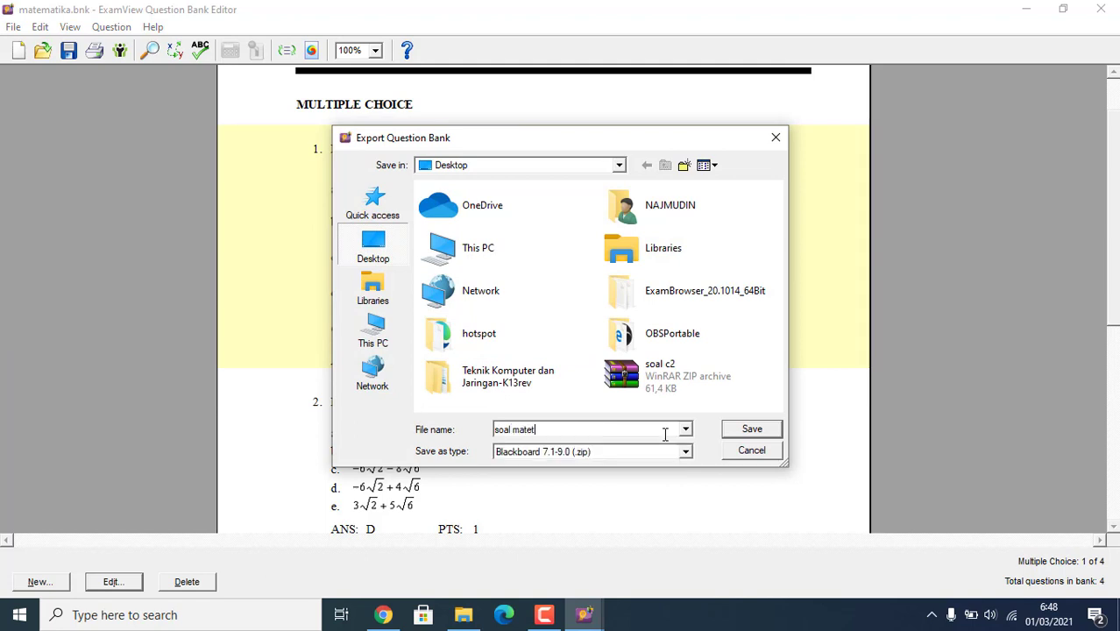
type("ik")
key("BackSpace")
key("BackSpace")
type("matika")
left_click(752, 429)
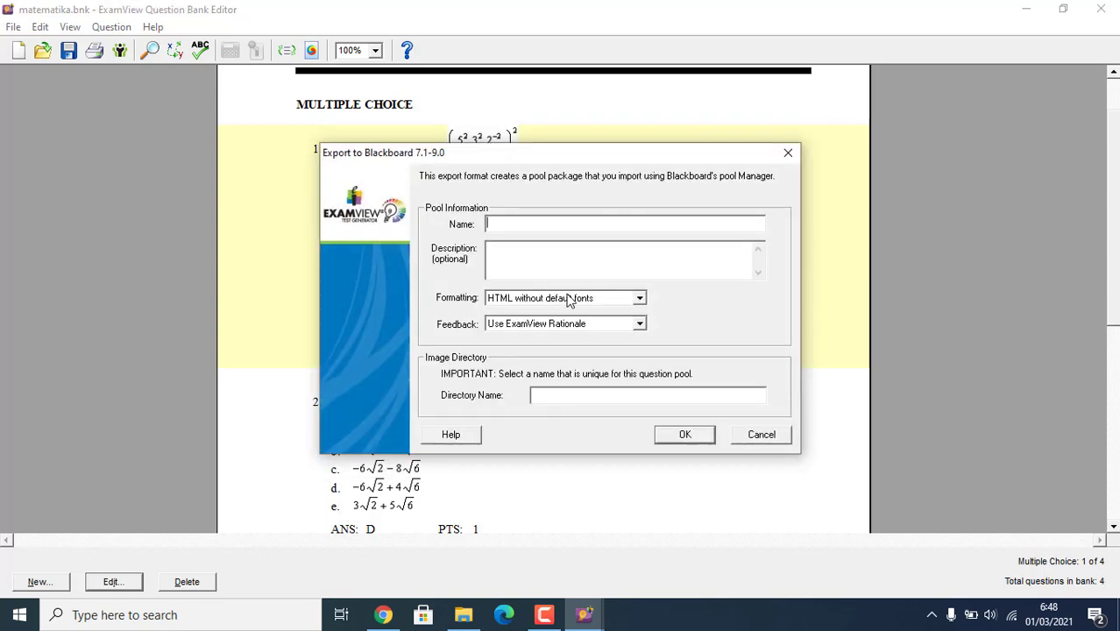
Name both the pool and its image directory "soal mtk", keep the default formatting and feedback options, and complete the export
type("soal mtk")
left_click_drag(530, 222, 488, 224)
right_click(507, 228)
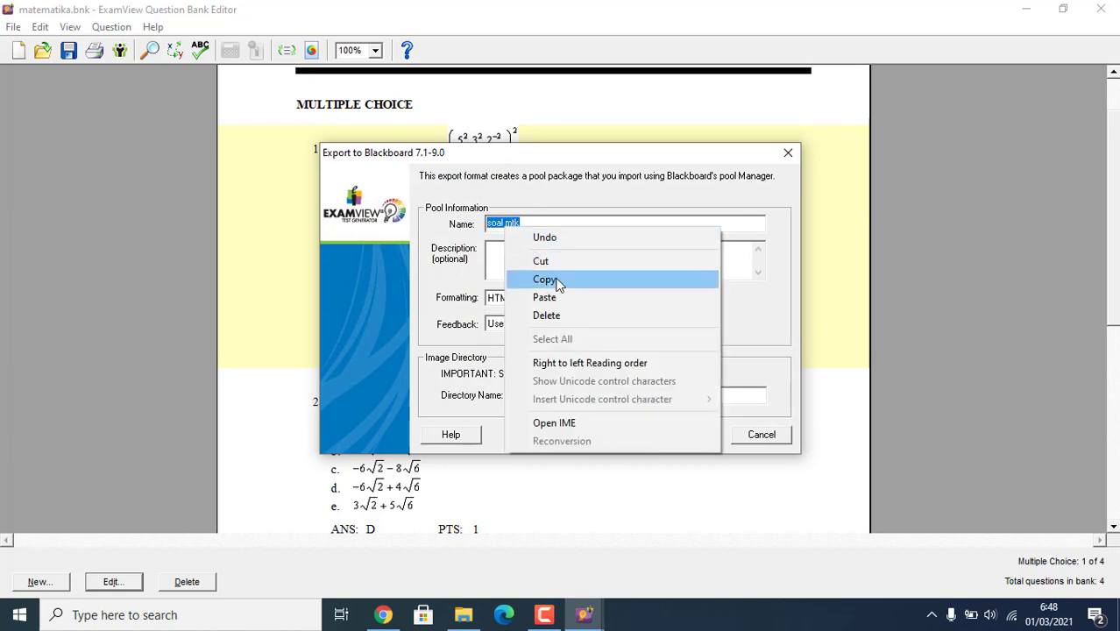
left_click(560, 280)
left_click(559, 395)
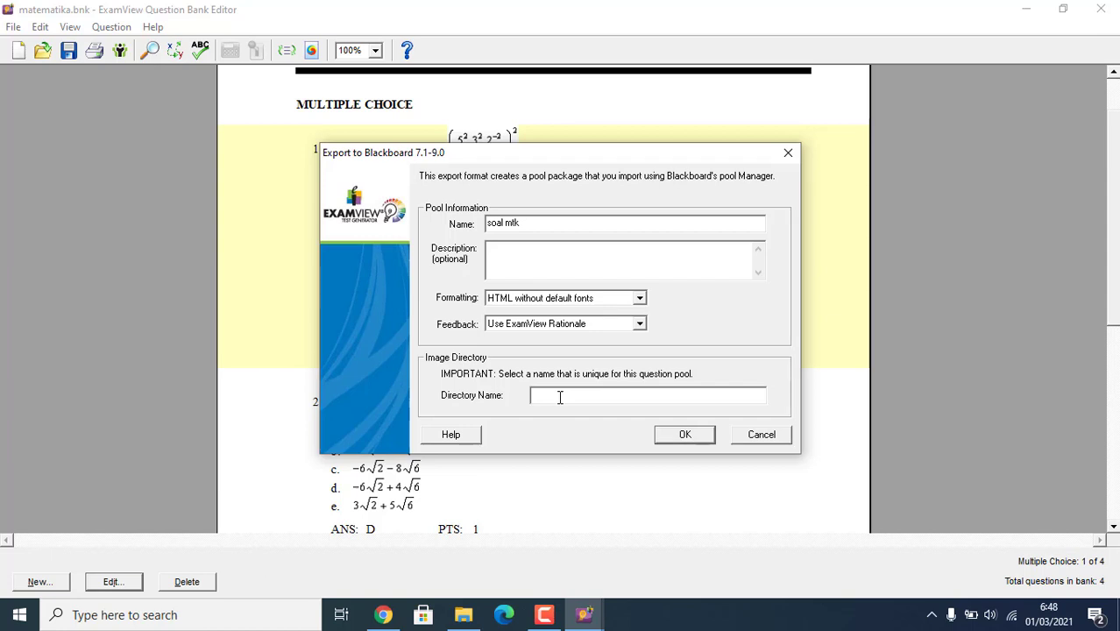
key("ctrl+v")
left_click(685, 435)
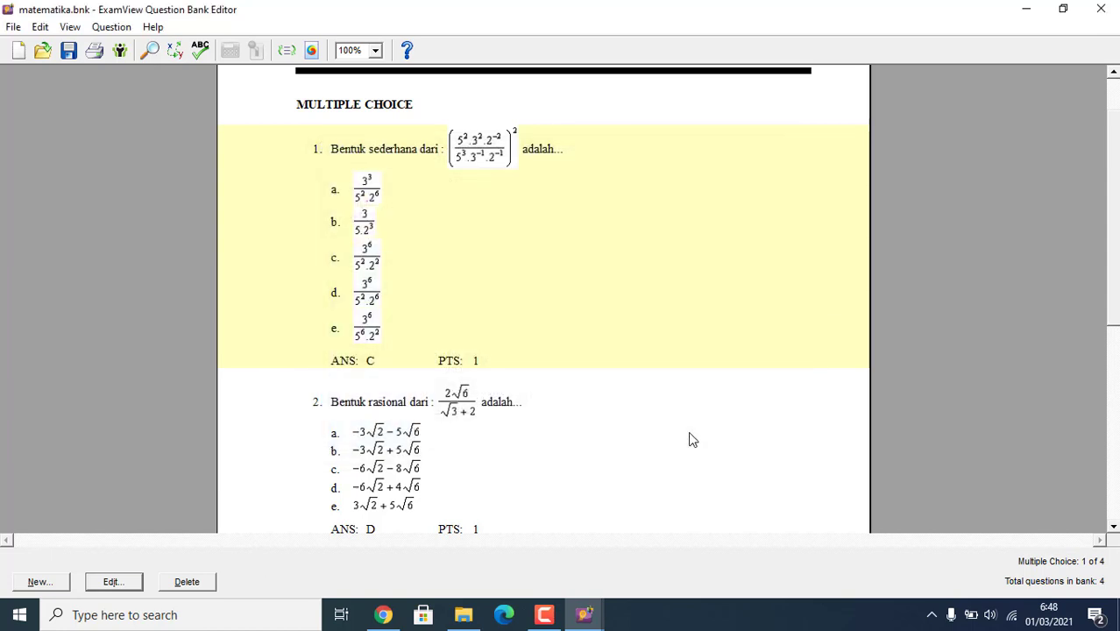